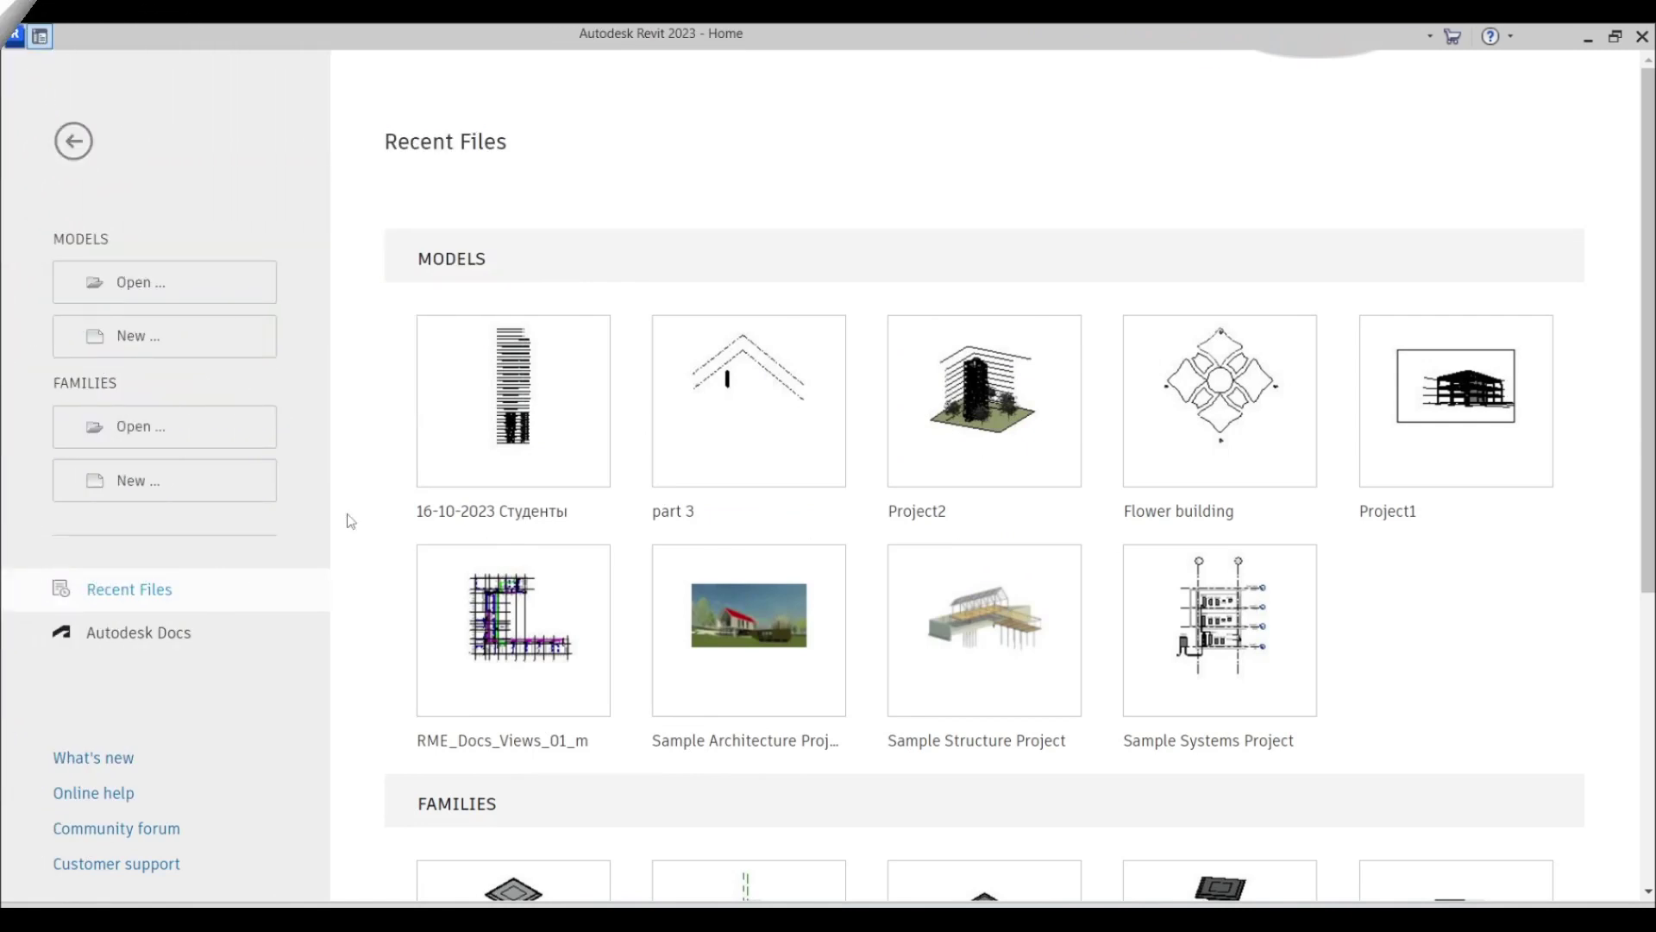
Step: Create a new door family from the English Metric Door.rft template
click(209, 489)
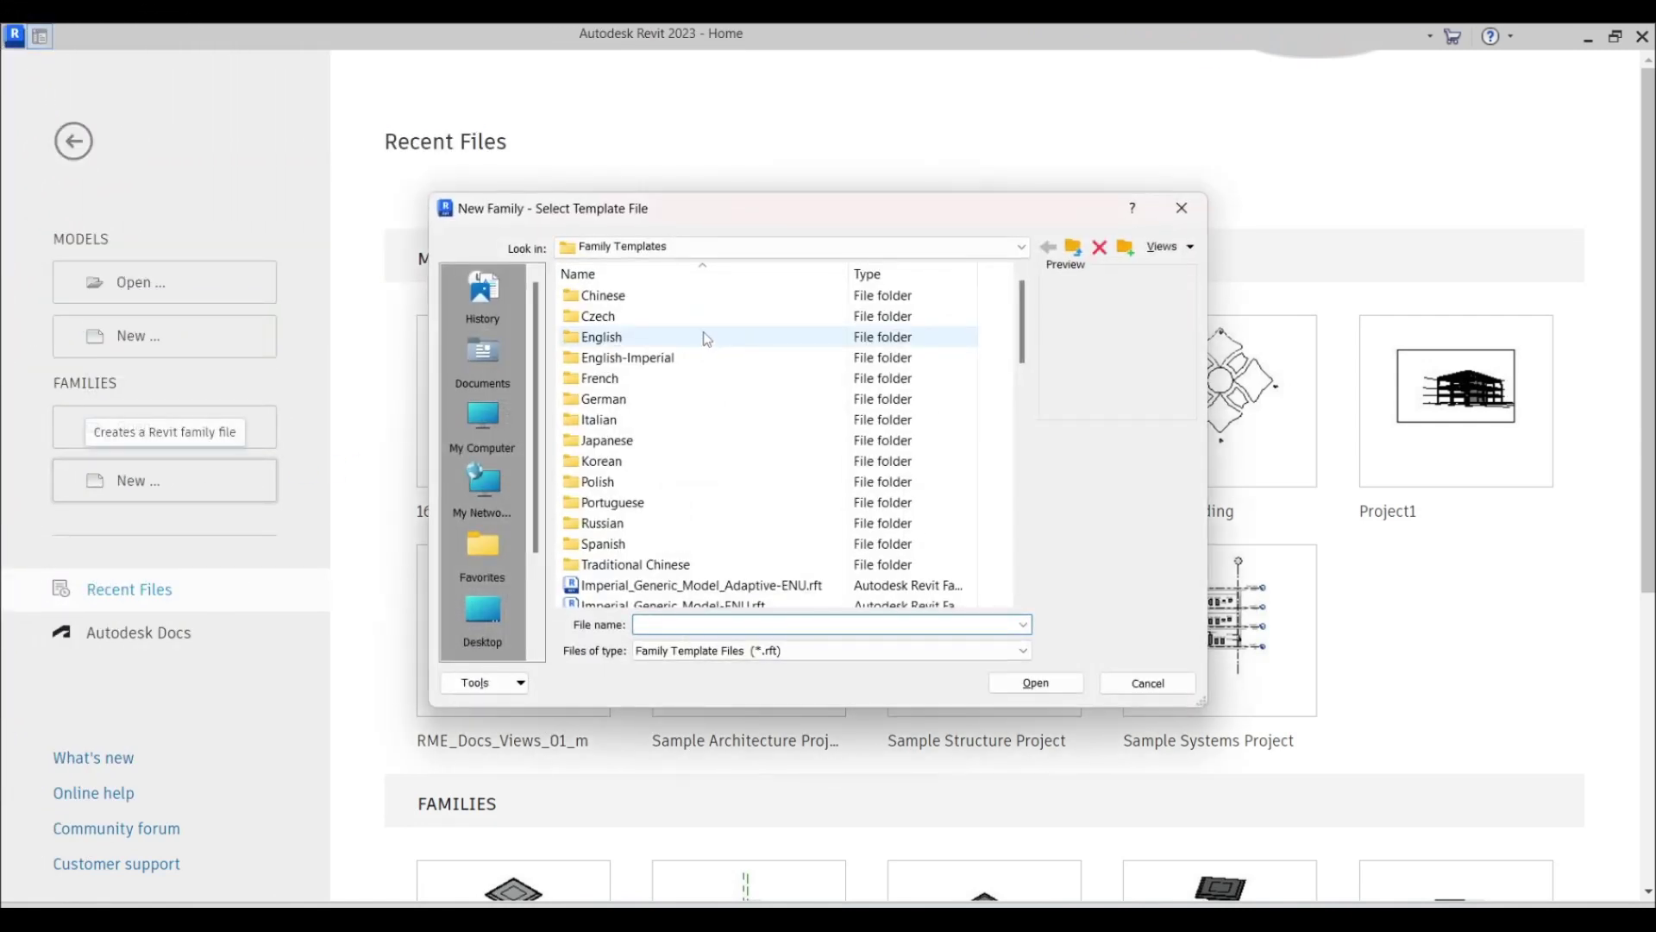
double_click(707, 338)
scroll(657, 496, down, 1)
click(649, 525)
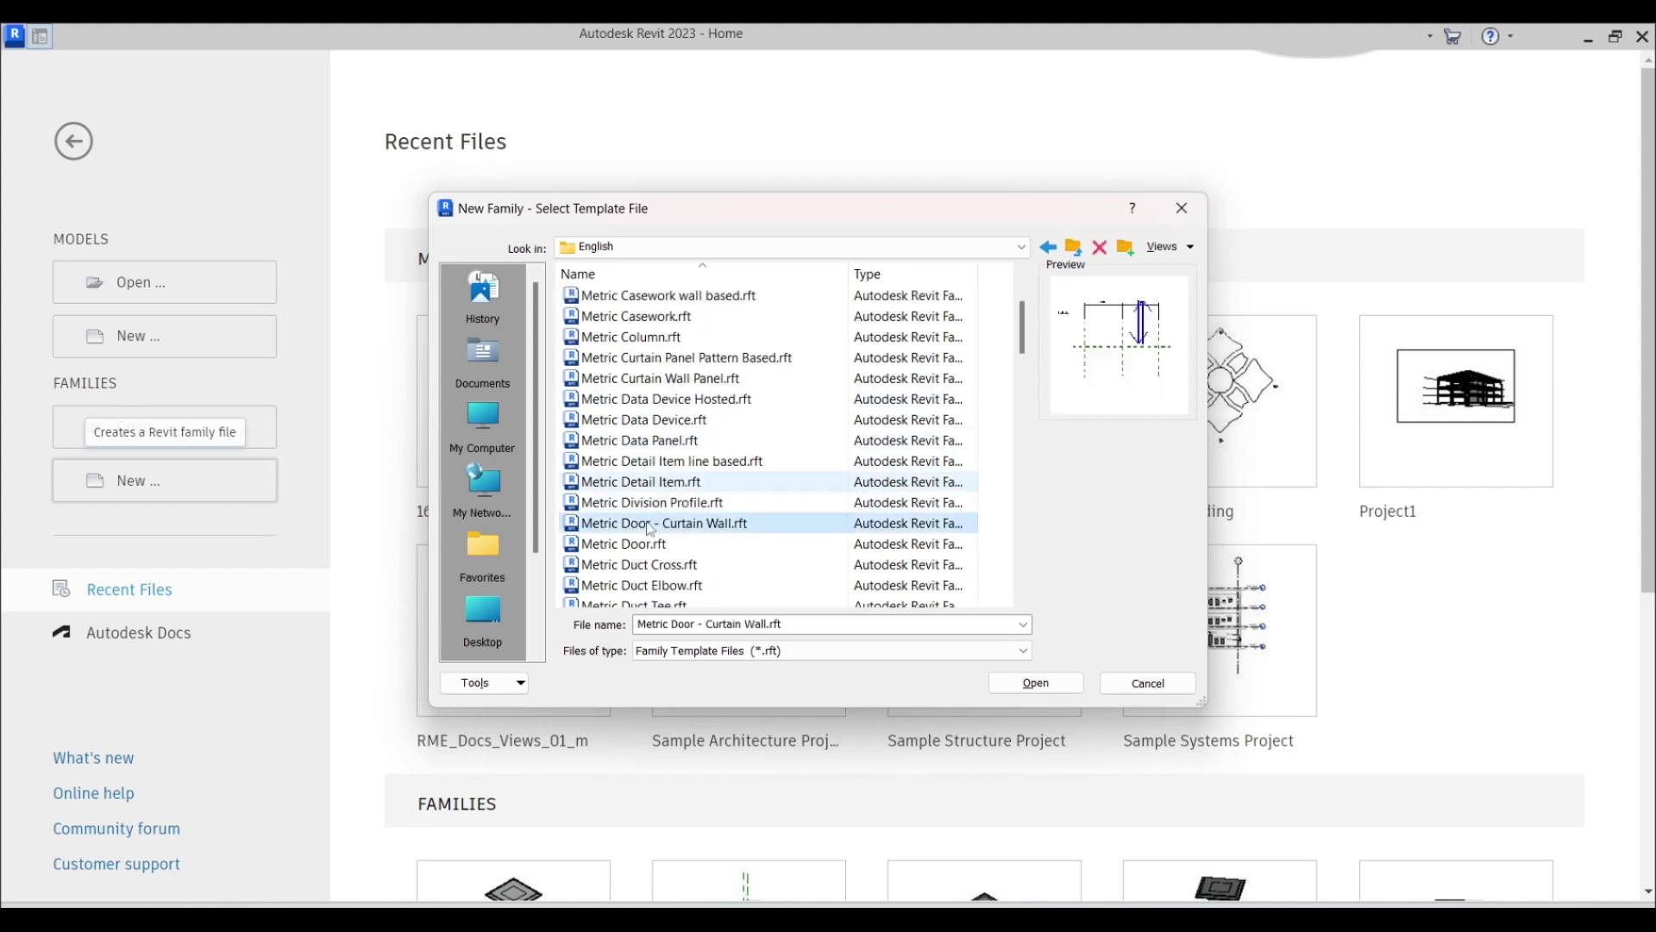
click(634, 543)
click(1032, 686)
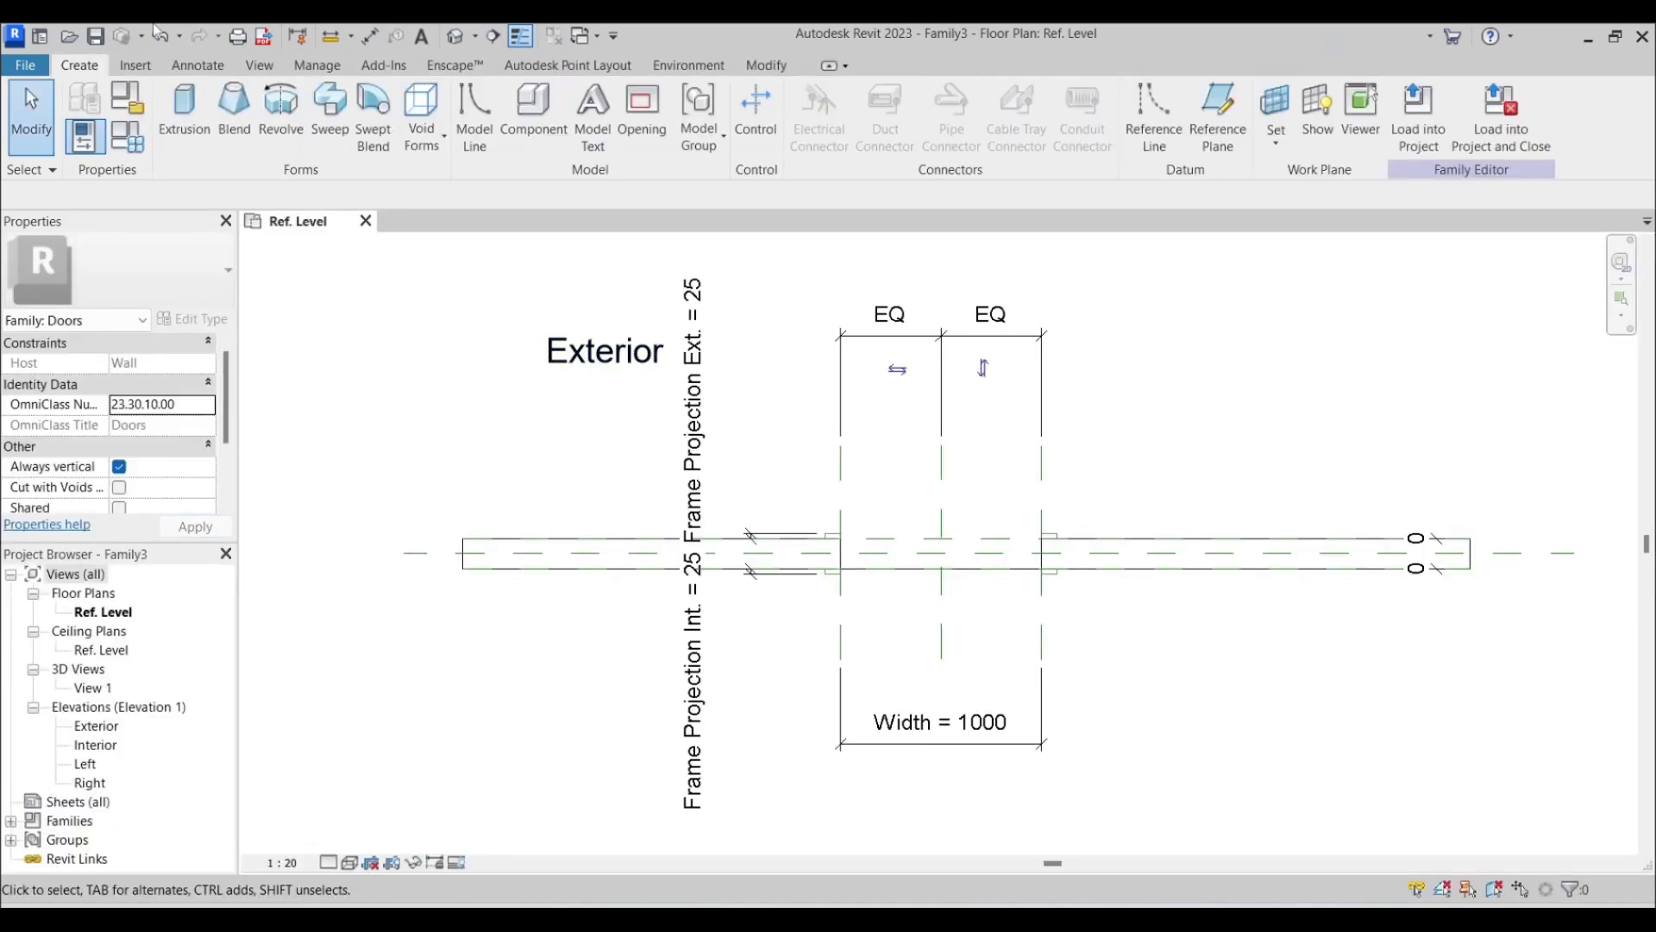
Step: Inspect the family in a shaded default 3D view, then return to the Ref. Level plan
click(455, 35)
shift+middle_drag(961, 595, 716, 690)
click(350, 862)
click(380, 801)
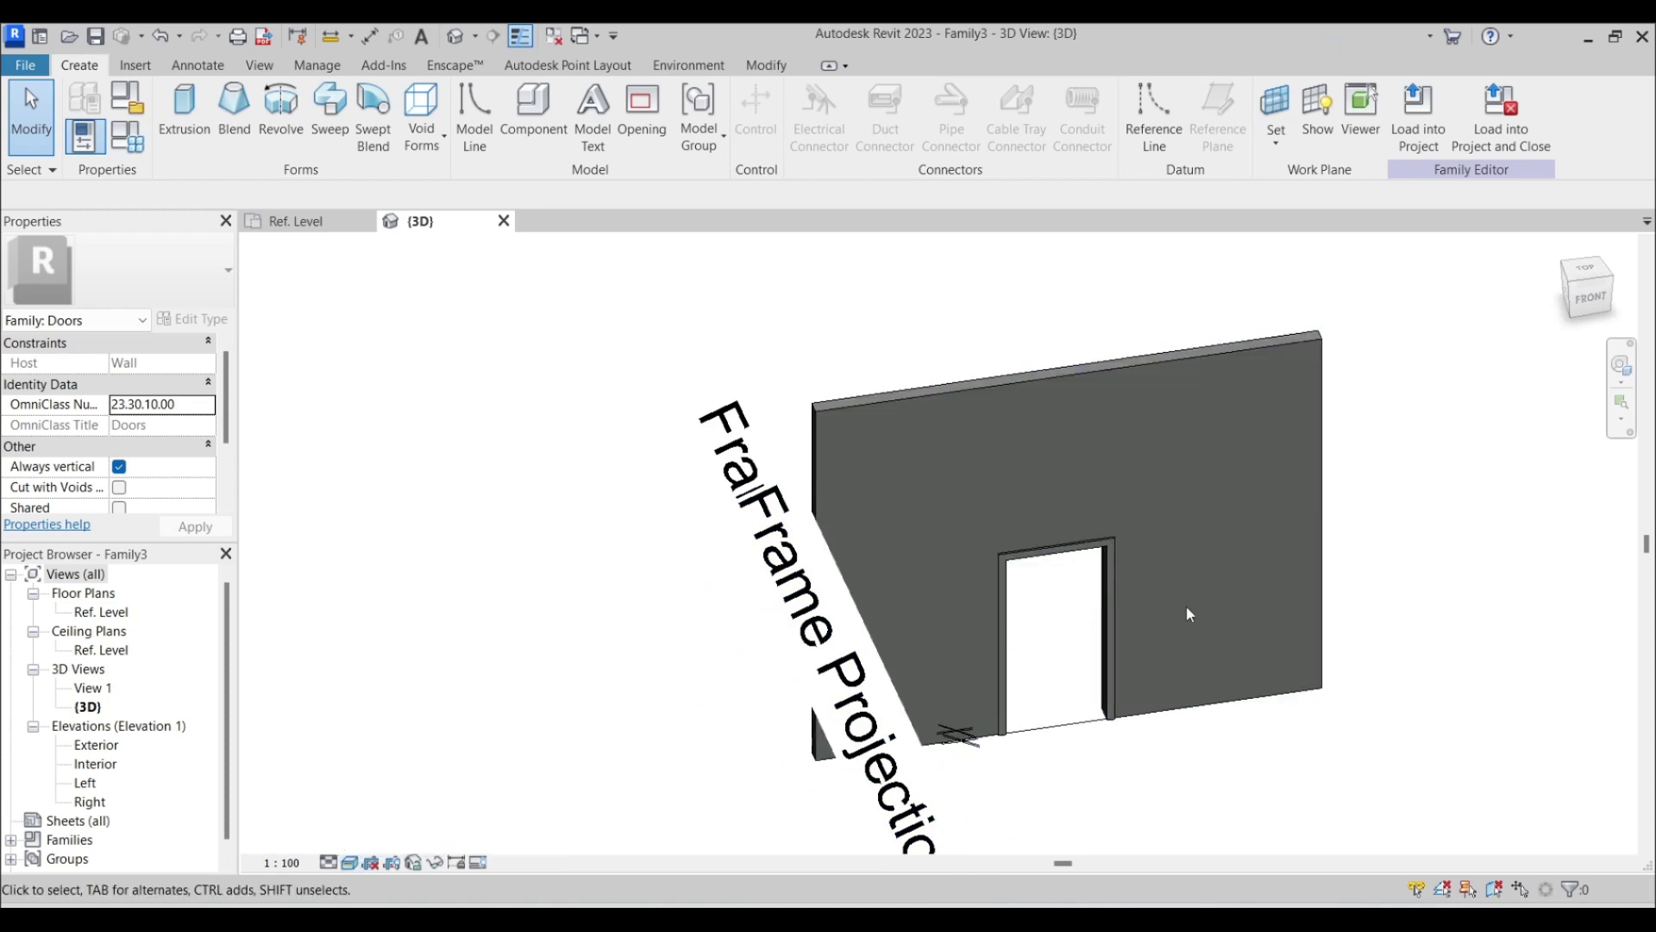
shift+middle_drag(1188, 614, 576, 640)
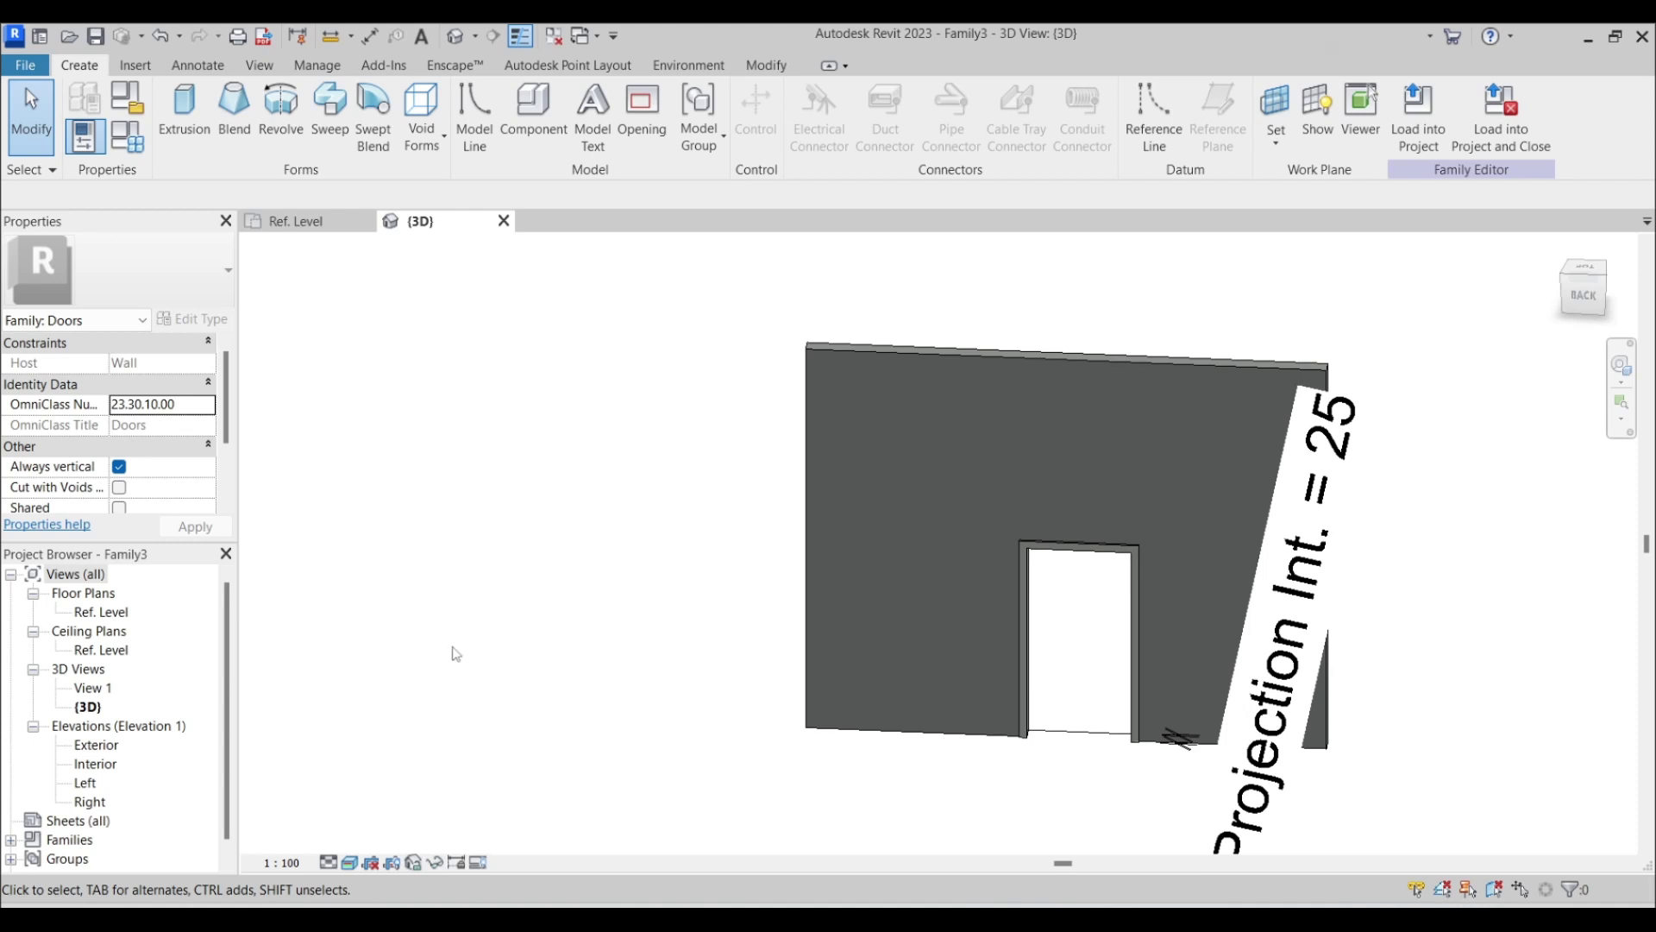
double_click(104, 612)
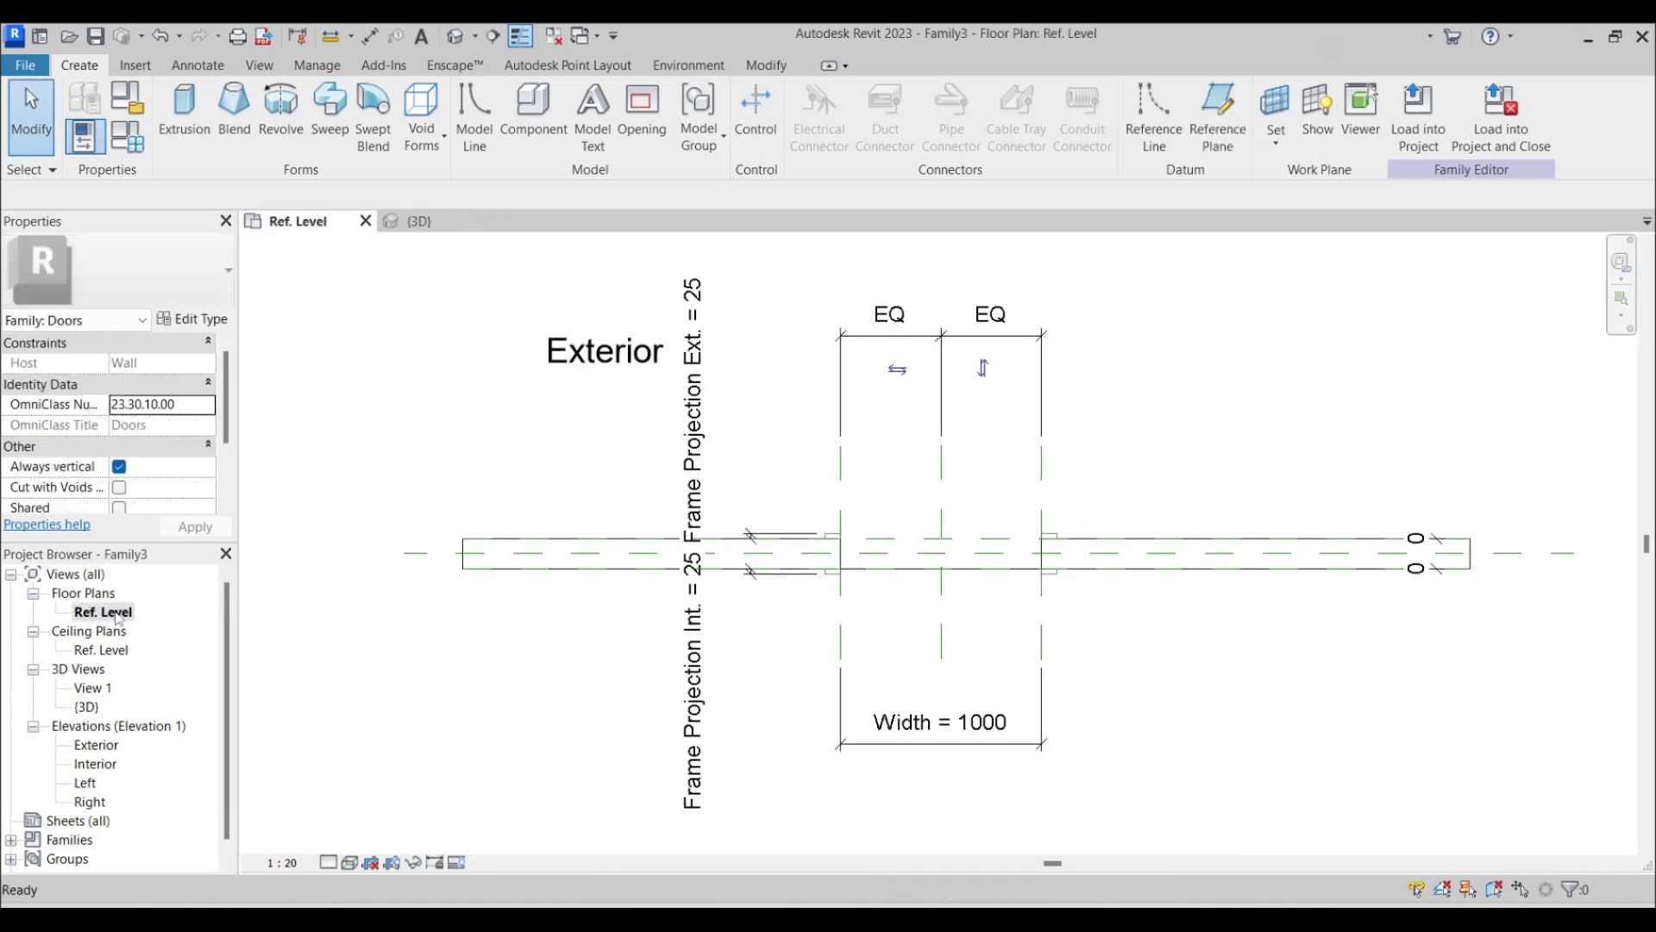
Step: Measure the 1000 width of the door opening in the Ref. Level plan
click(349, 43)
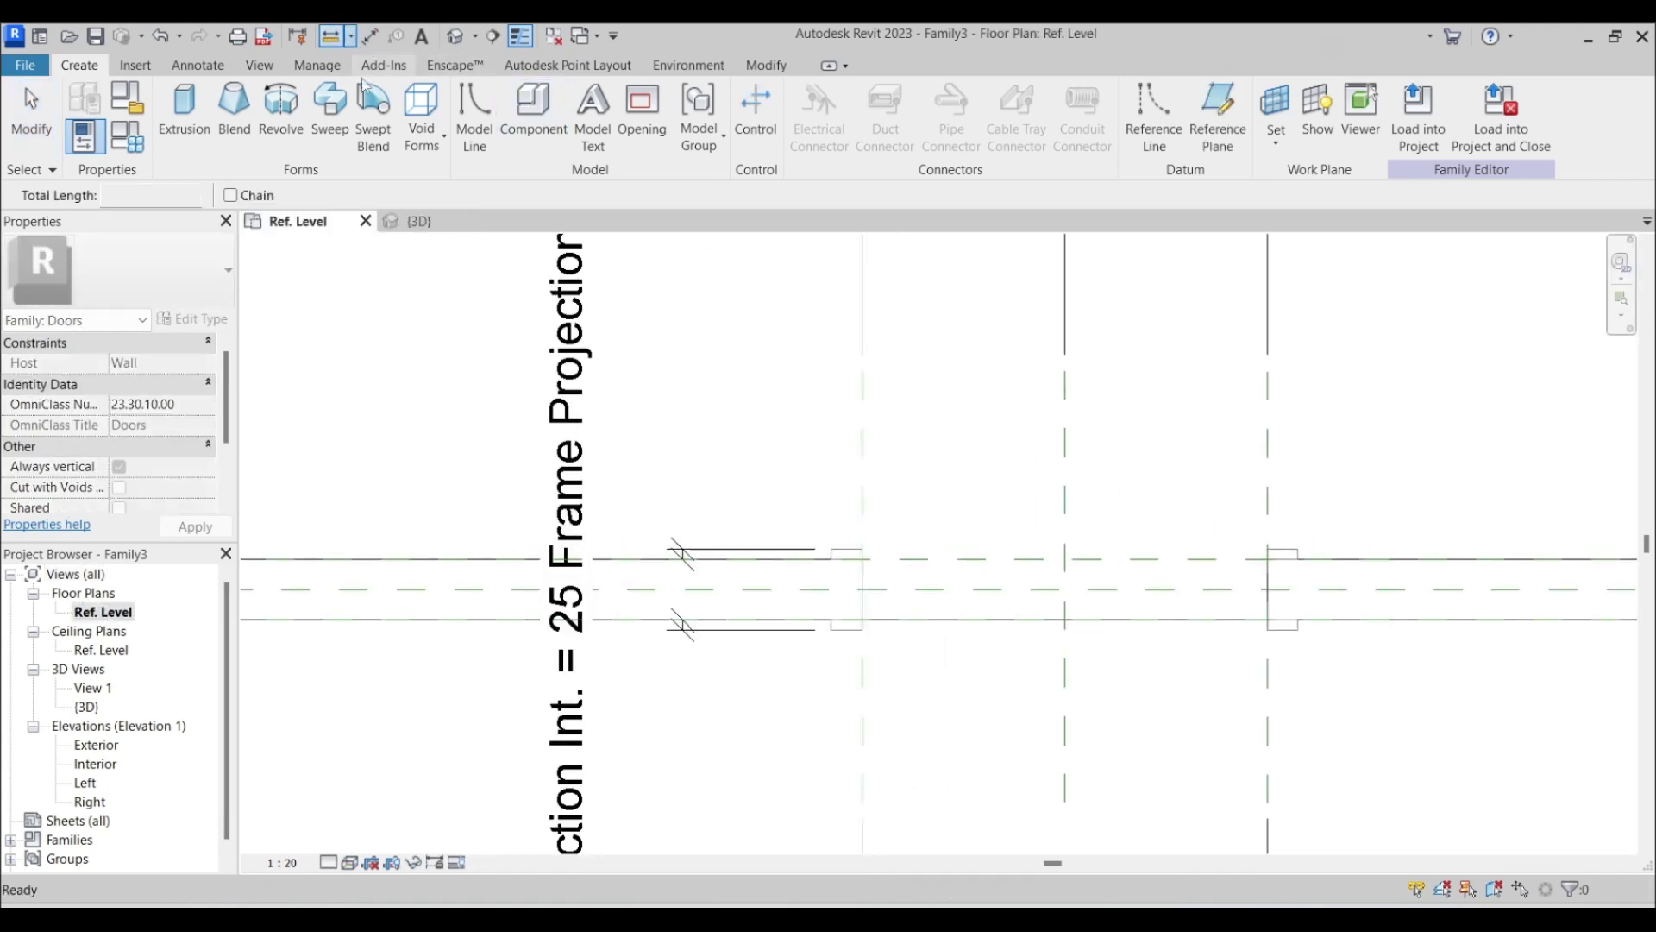
click(863, 569)
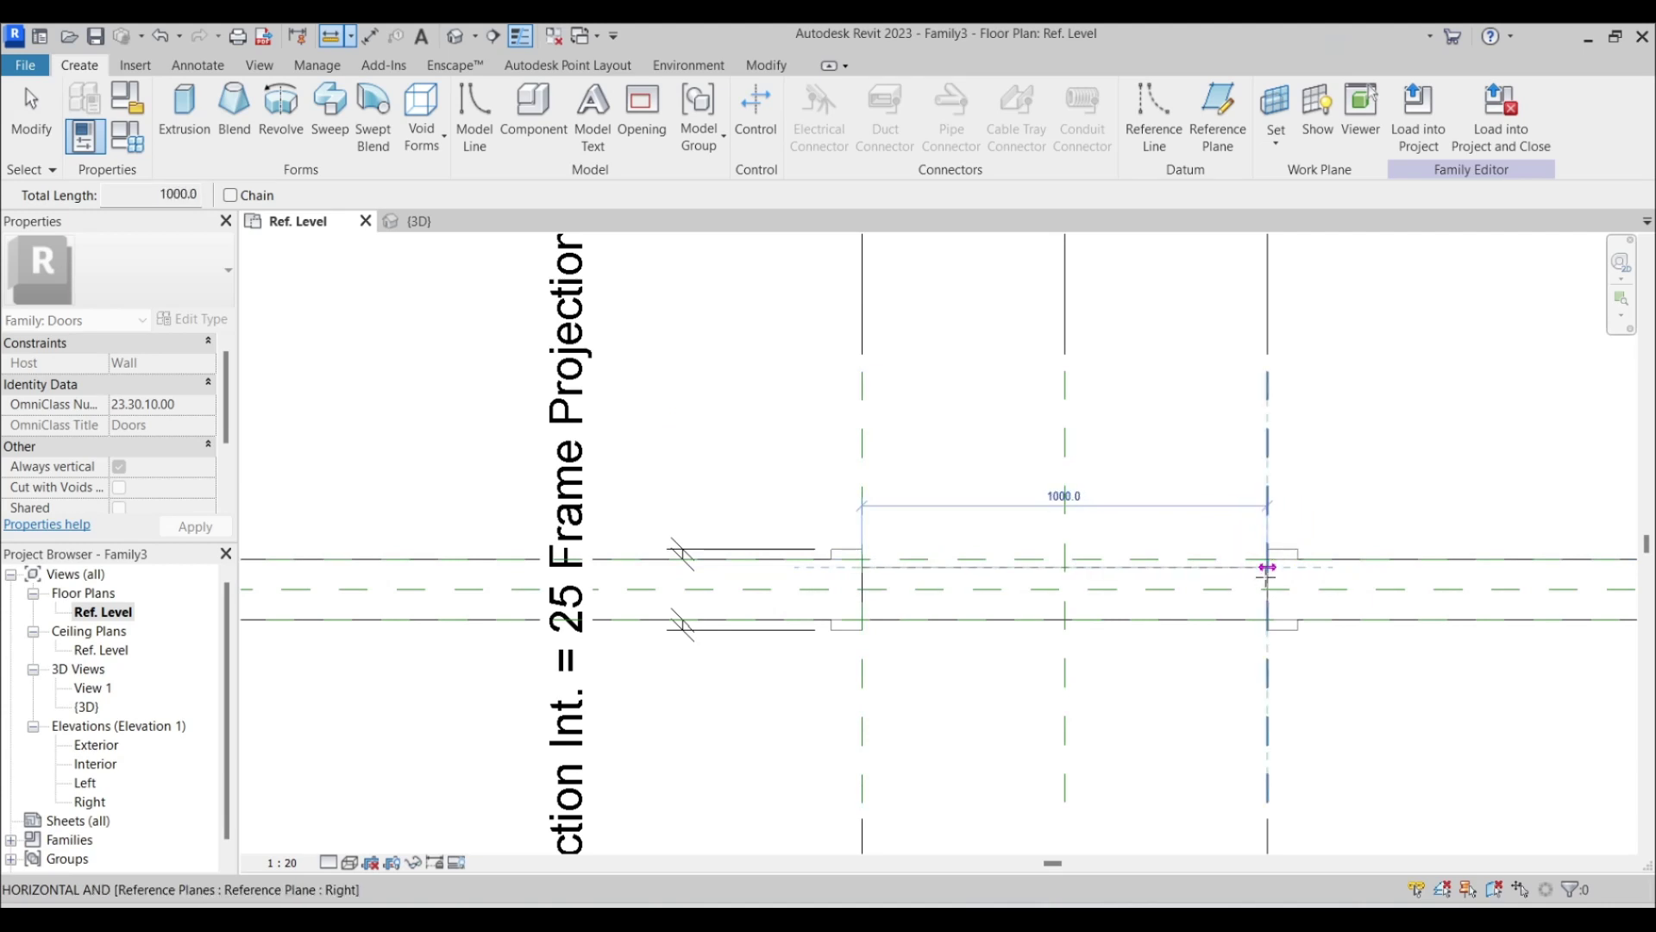
click(1267, 568)
key(Escape)
scroll(653, 286, down, 1)
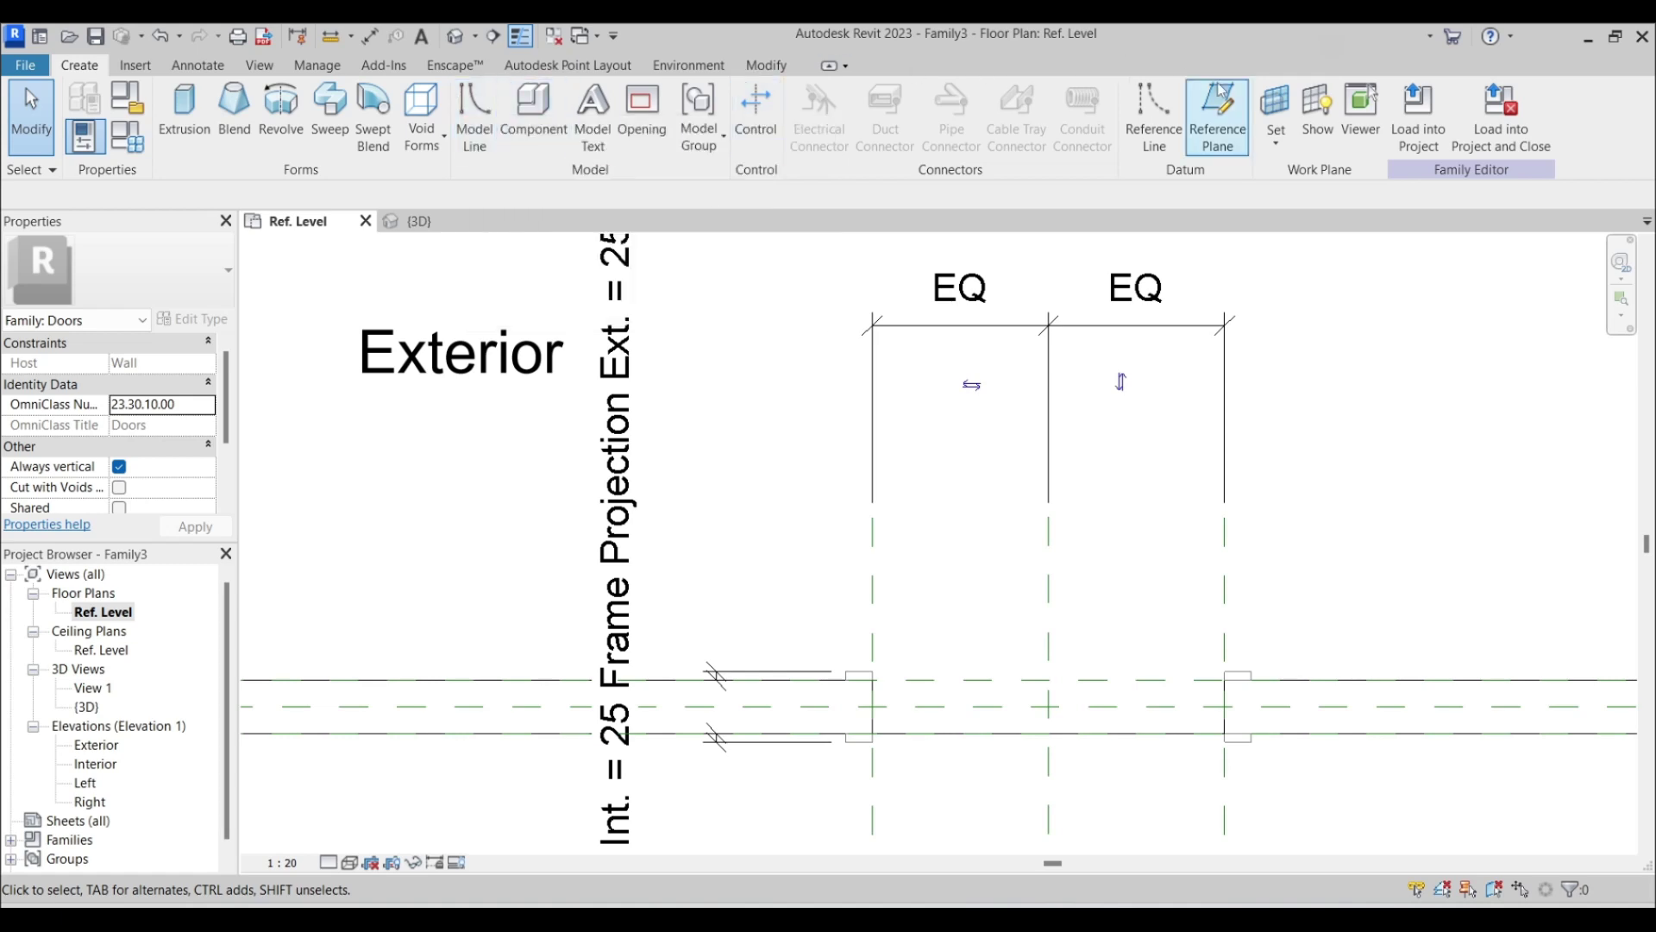
Step: Draw a diagonal reference line from the right jamb corner toward the Exterior side
click(1154, 110)
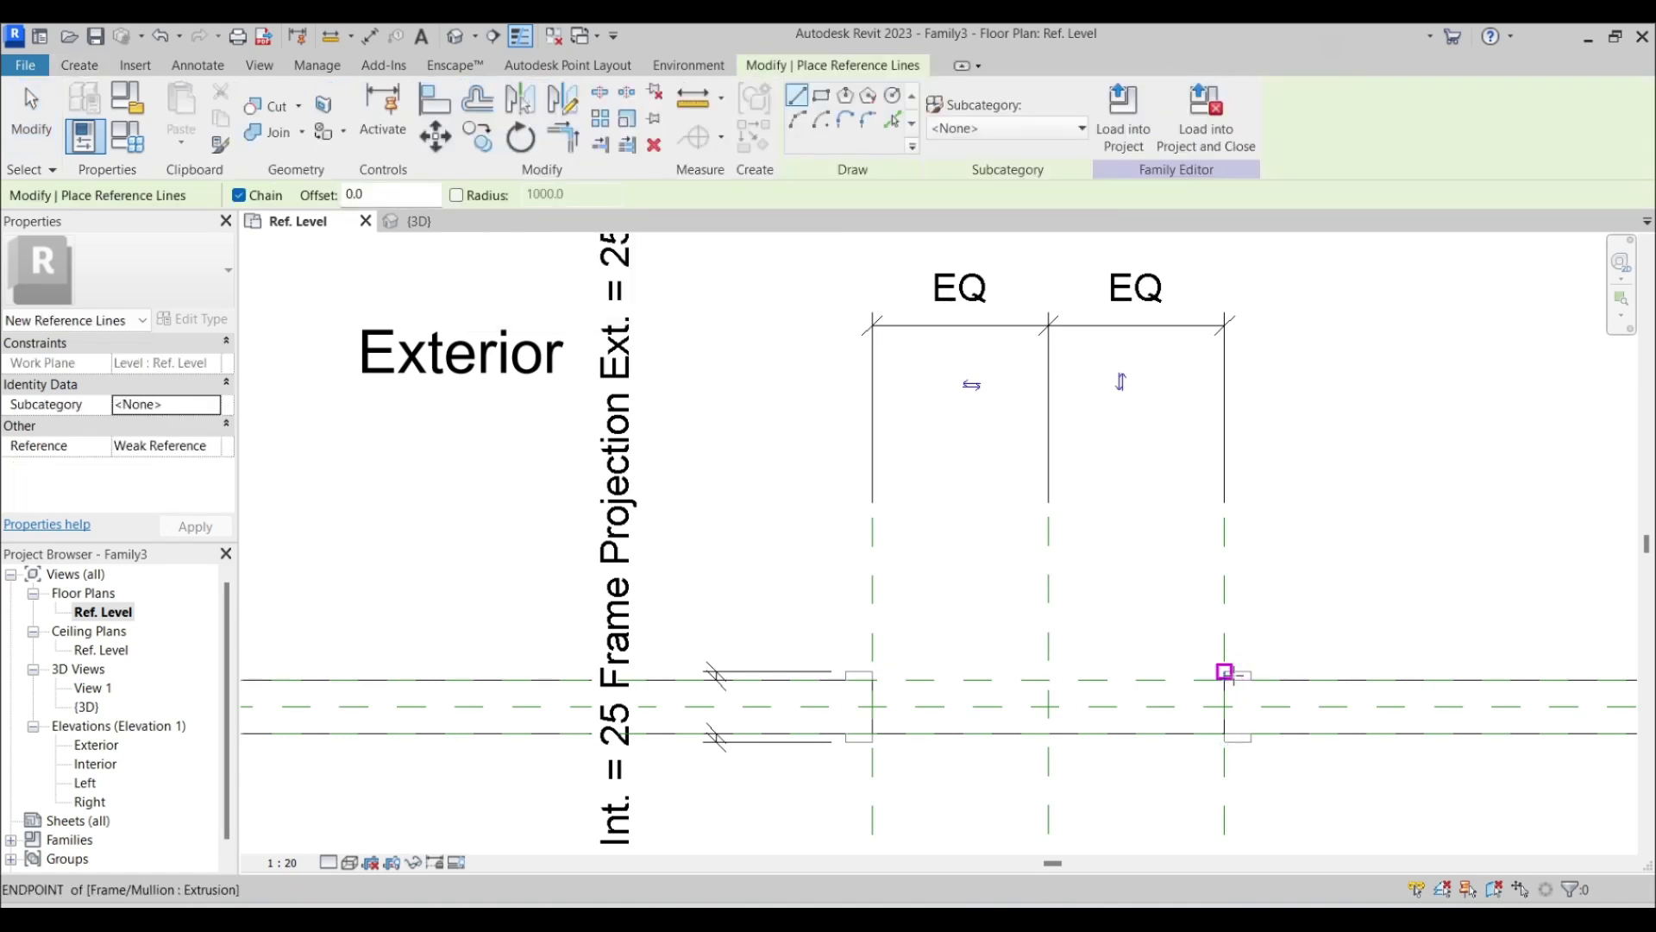
scroll(1224, 679, up, 5)
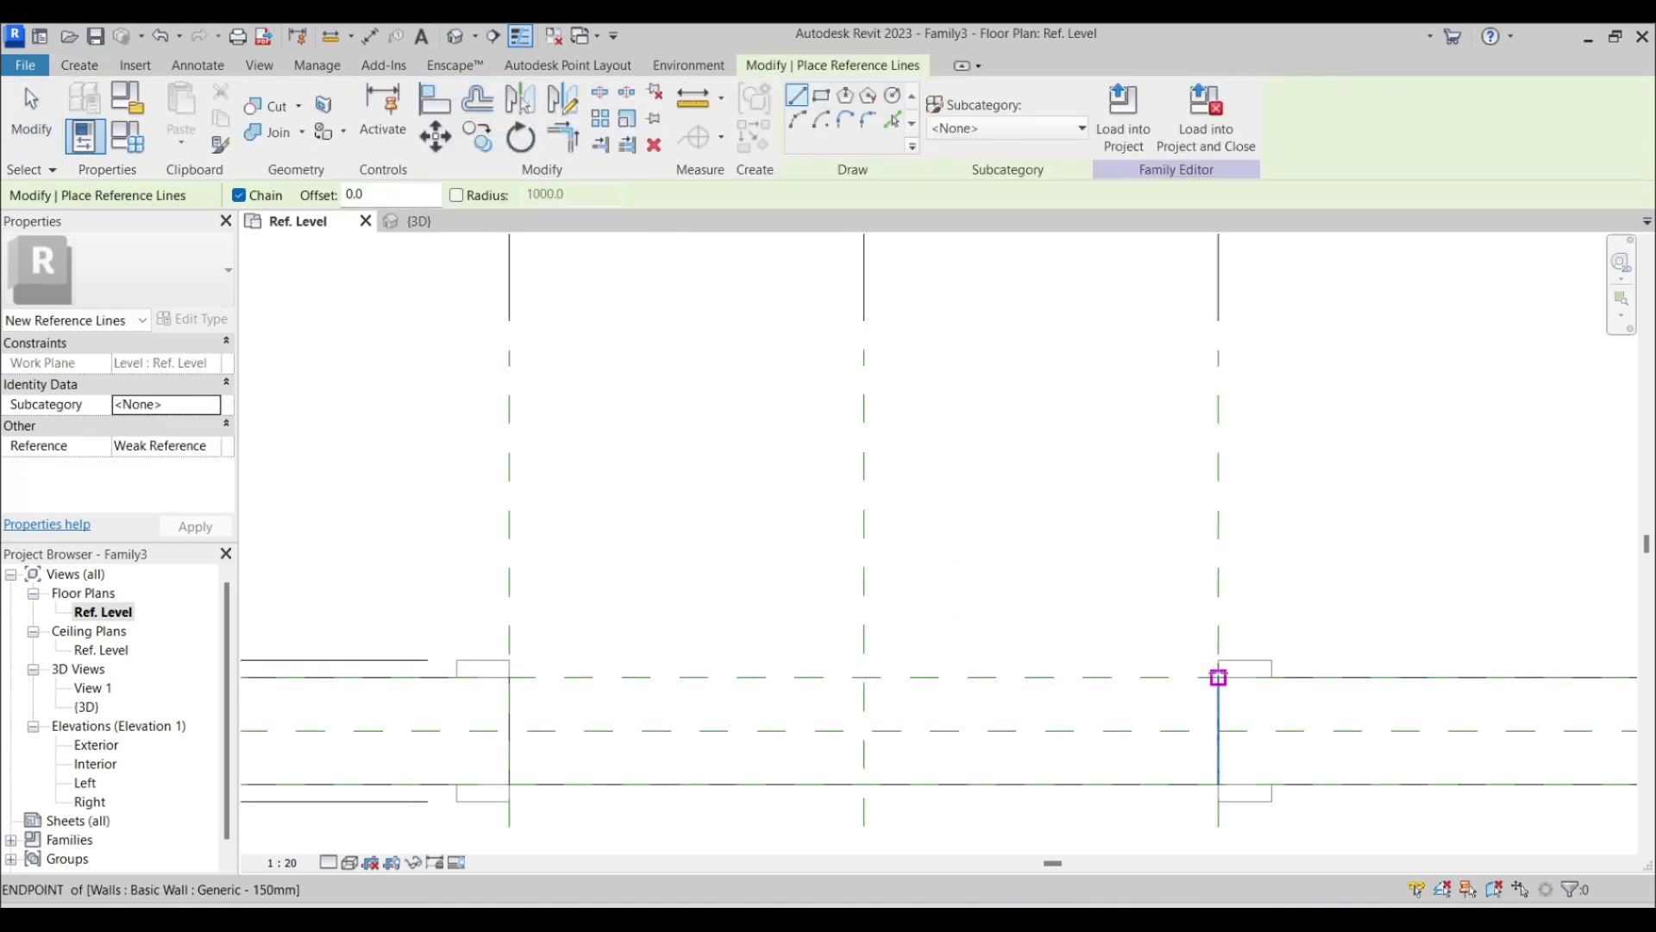
click(1214, 684)
scroll(1113, 448, down, 3)
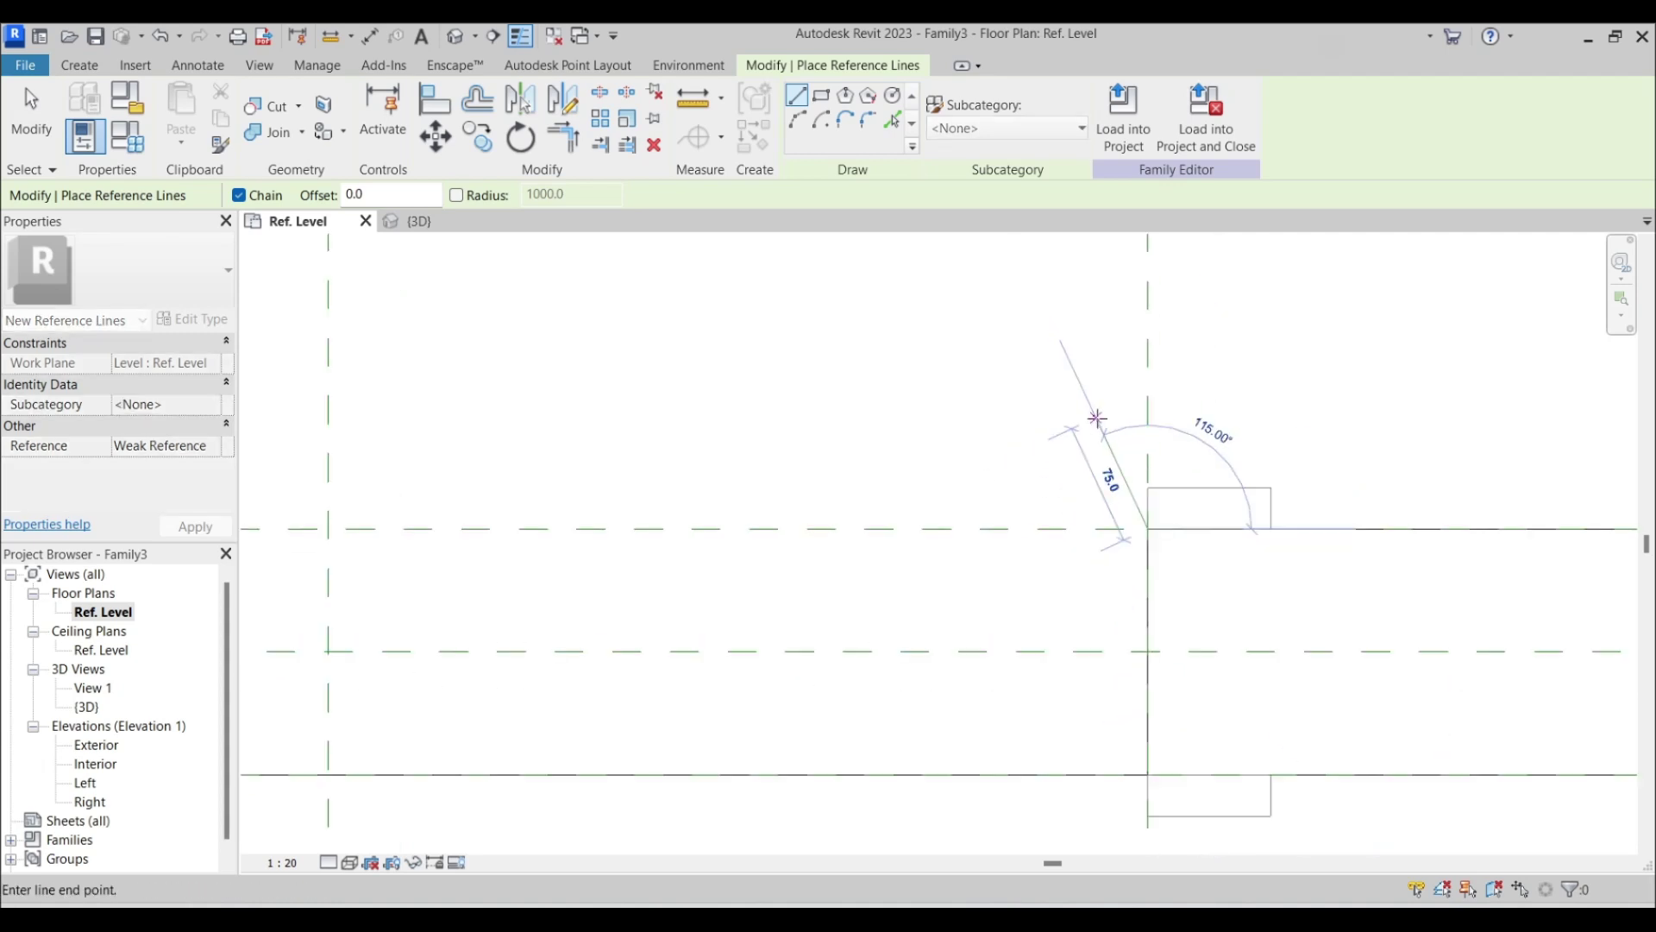
scroll(903, 665, down, 6)
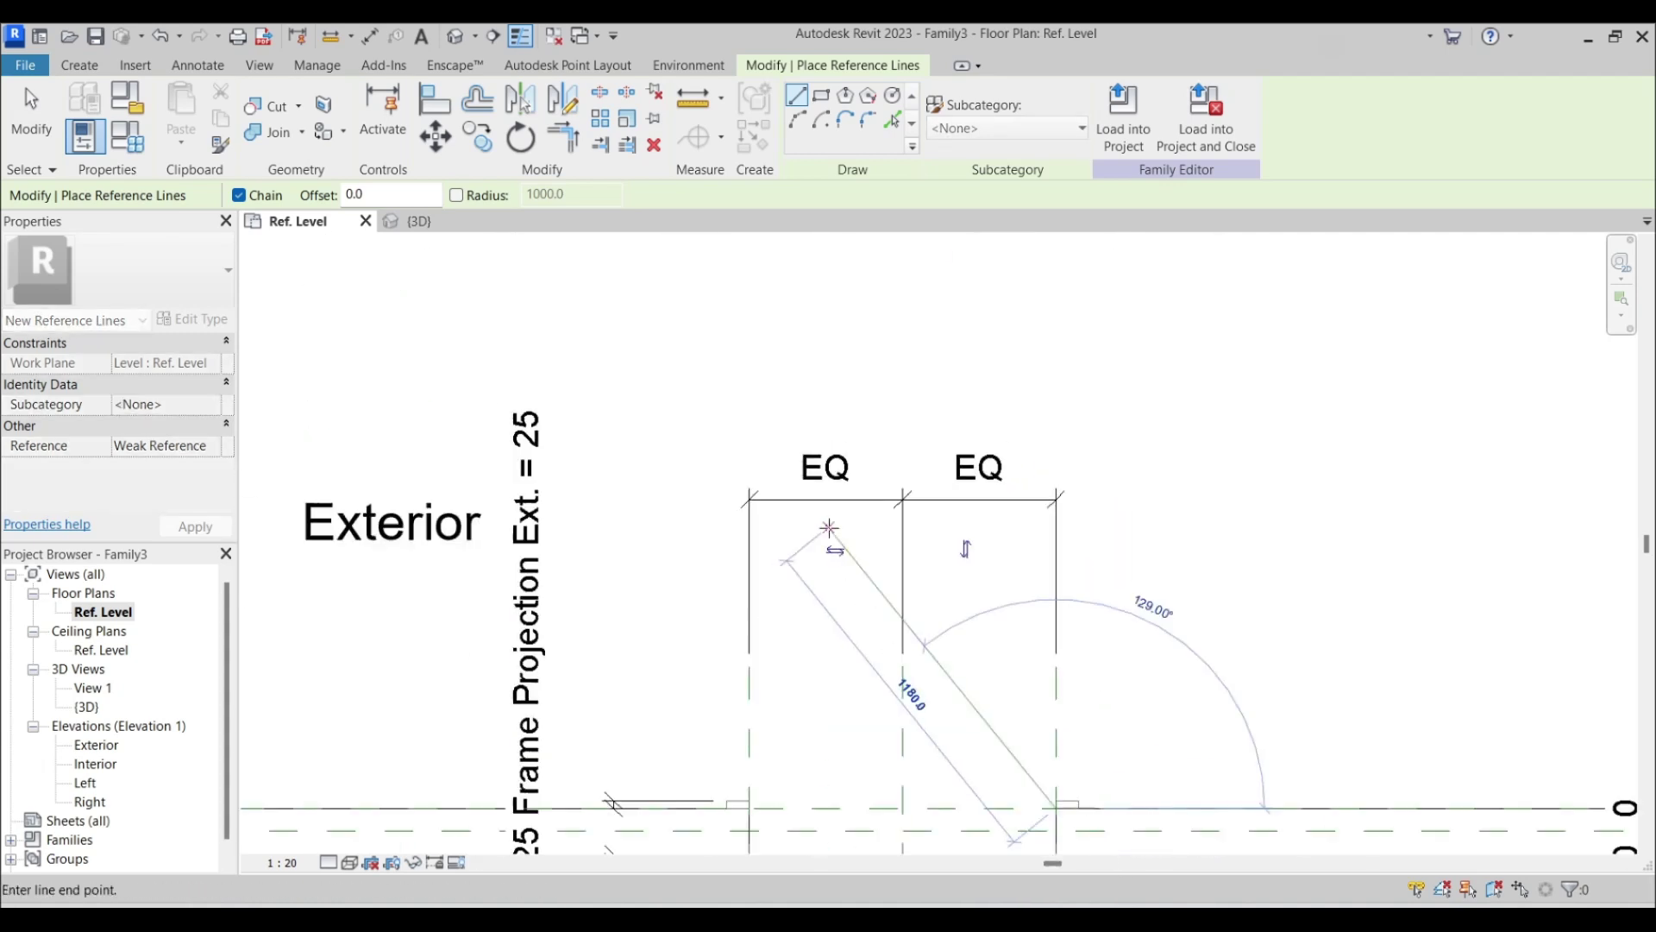
scroll(857, 588, up, 3)
key(Escape)
key(Escape)
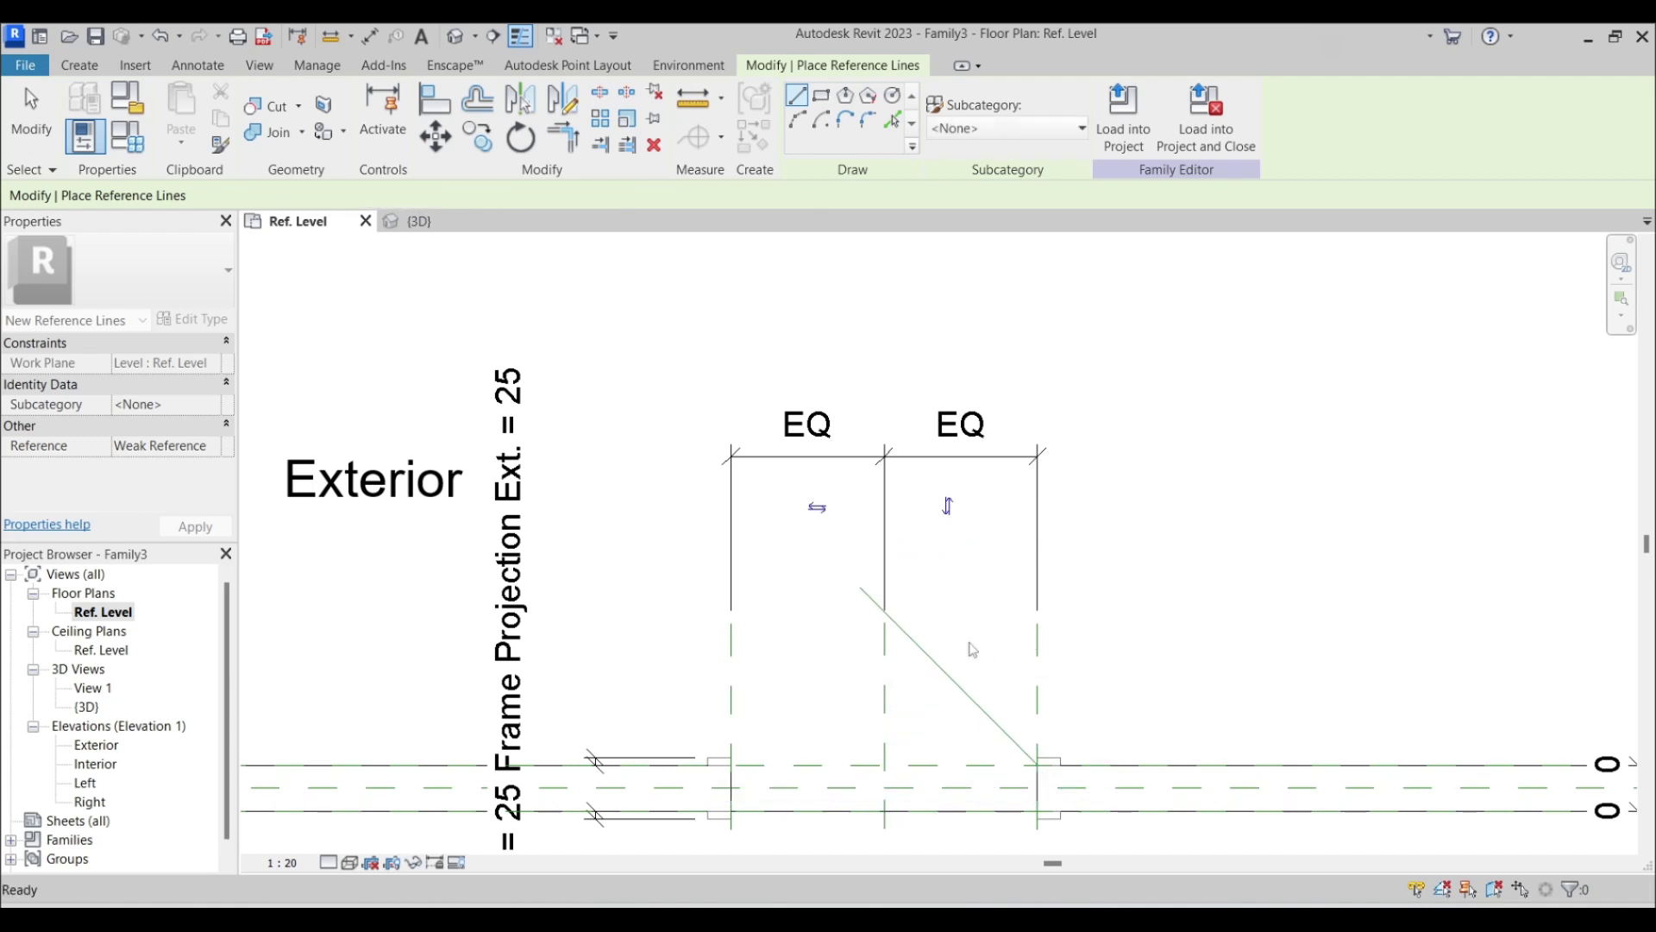
scroll(968, 691, up, 2)
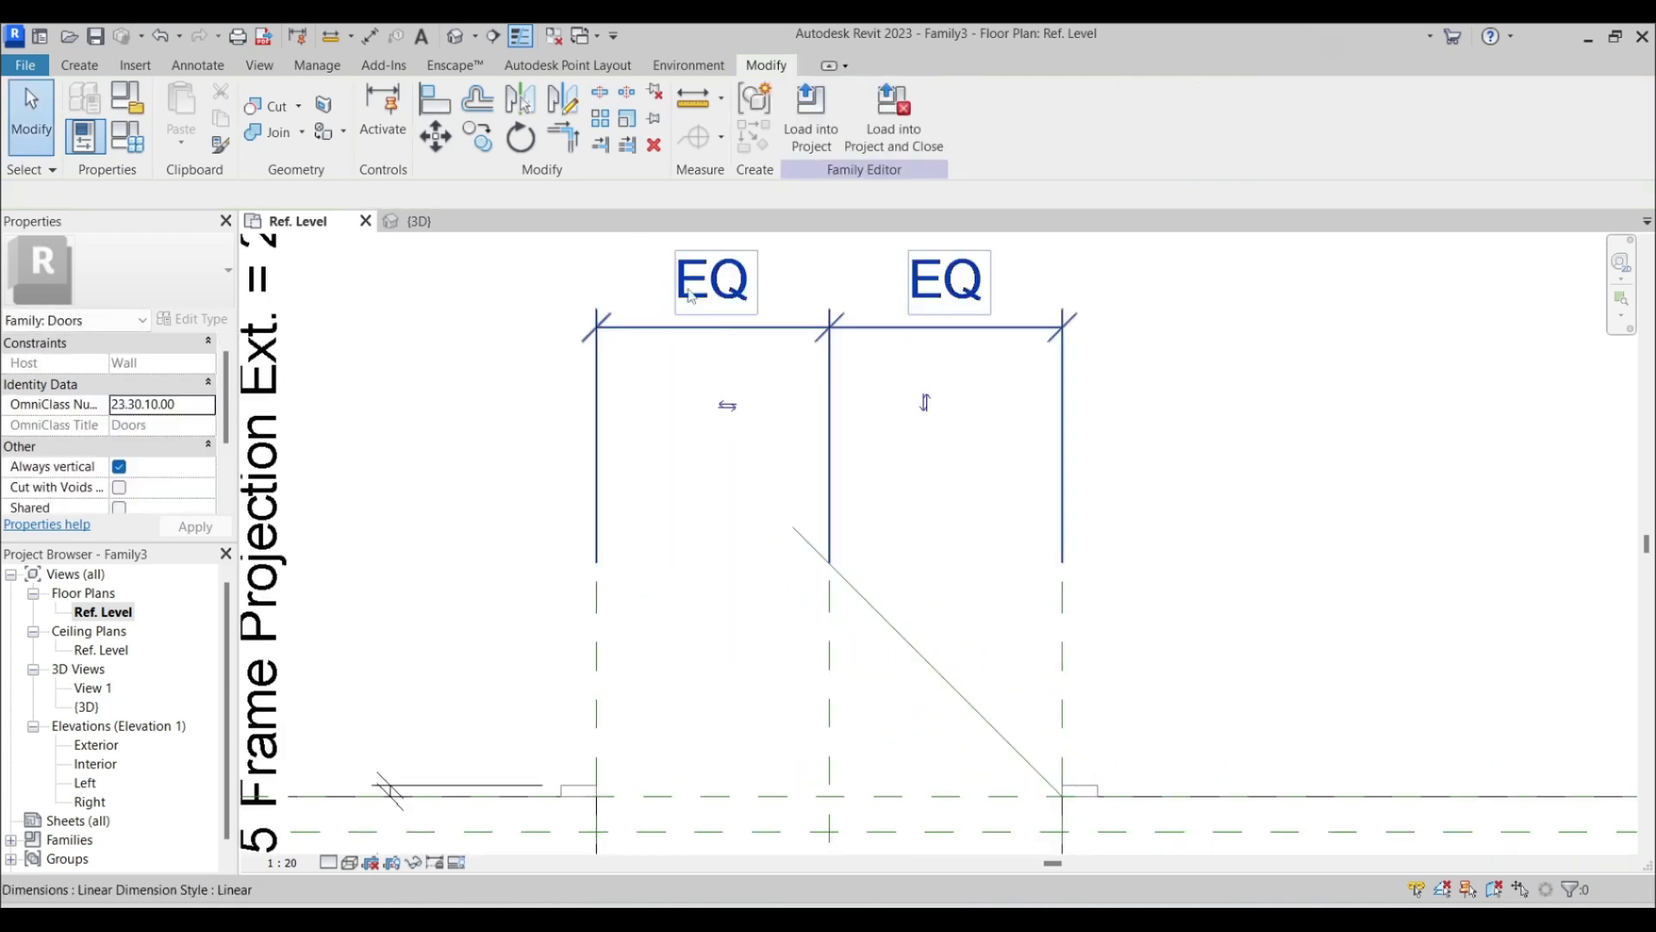
Step: Align the diagonal line's base to the Exterior reference plane and lock it
click(436, 100)
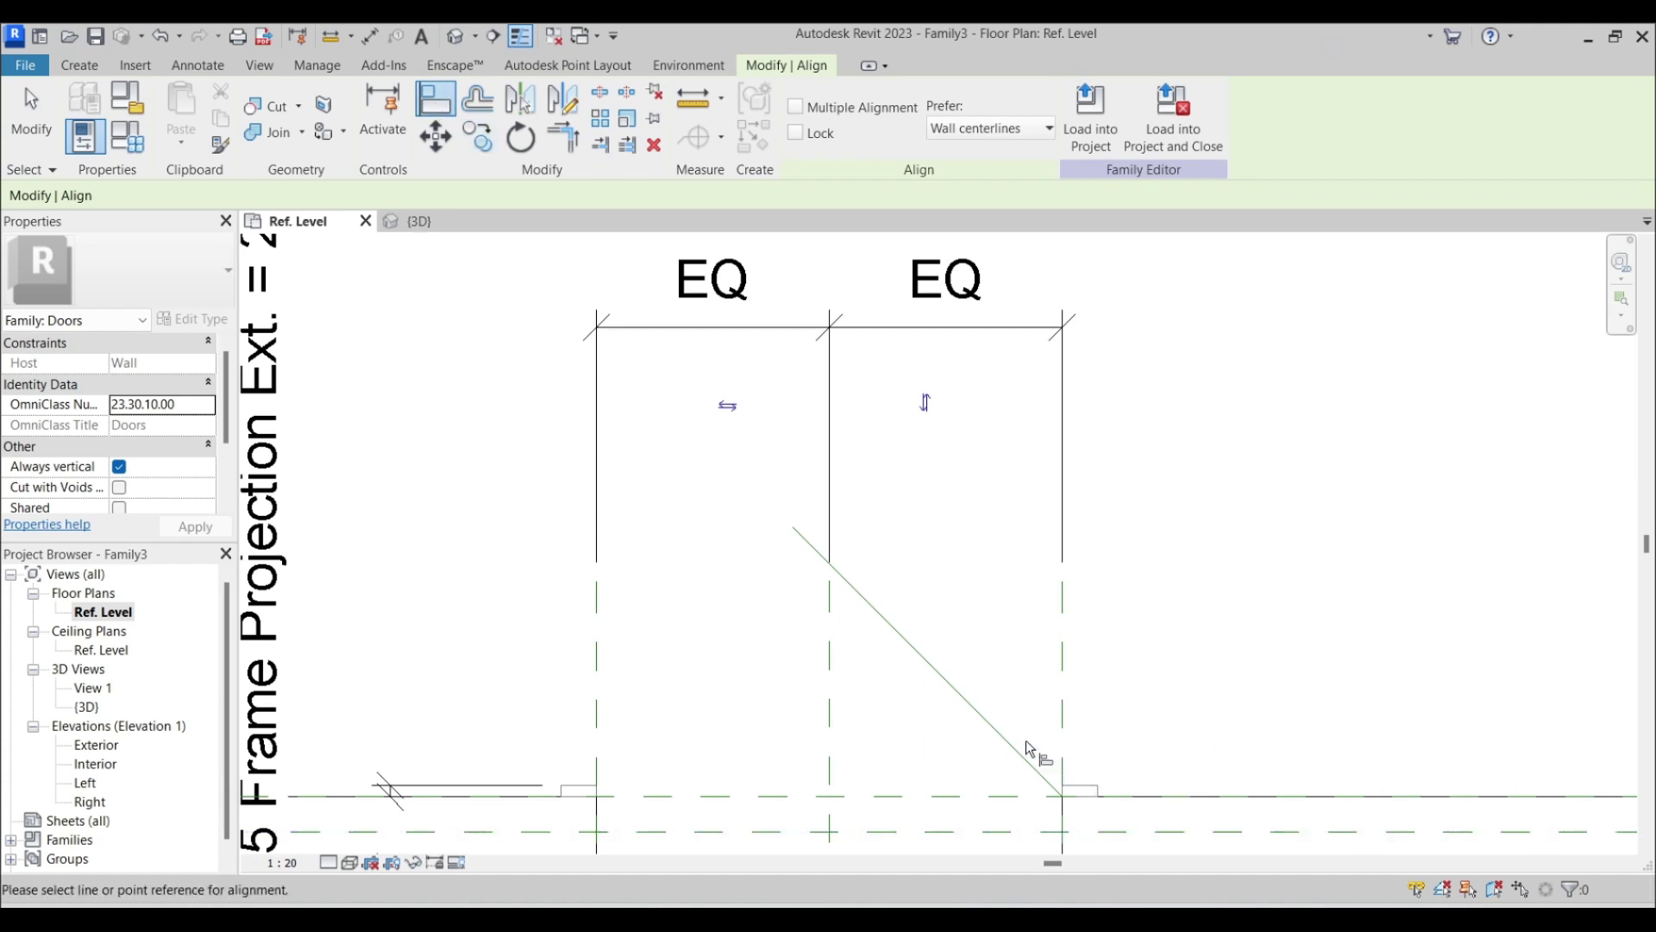
middle_drag(1046, 765, 1087, 609)
scroll(1088, 611, up, 3)
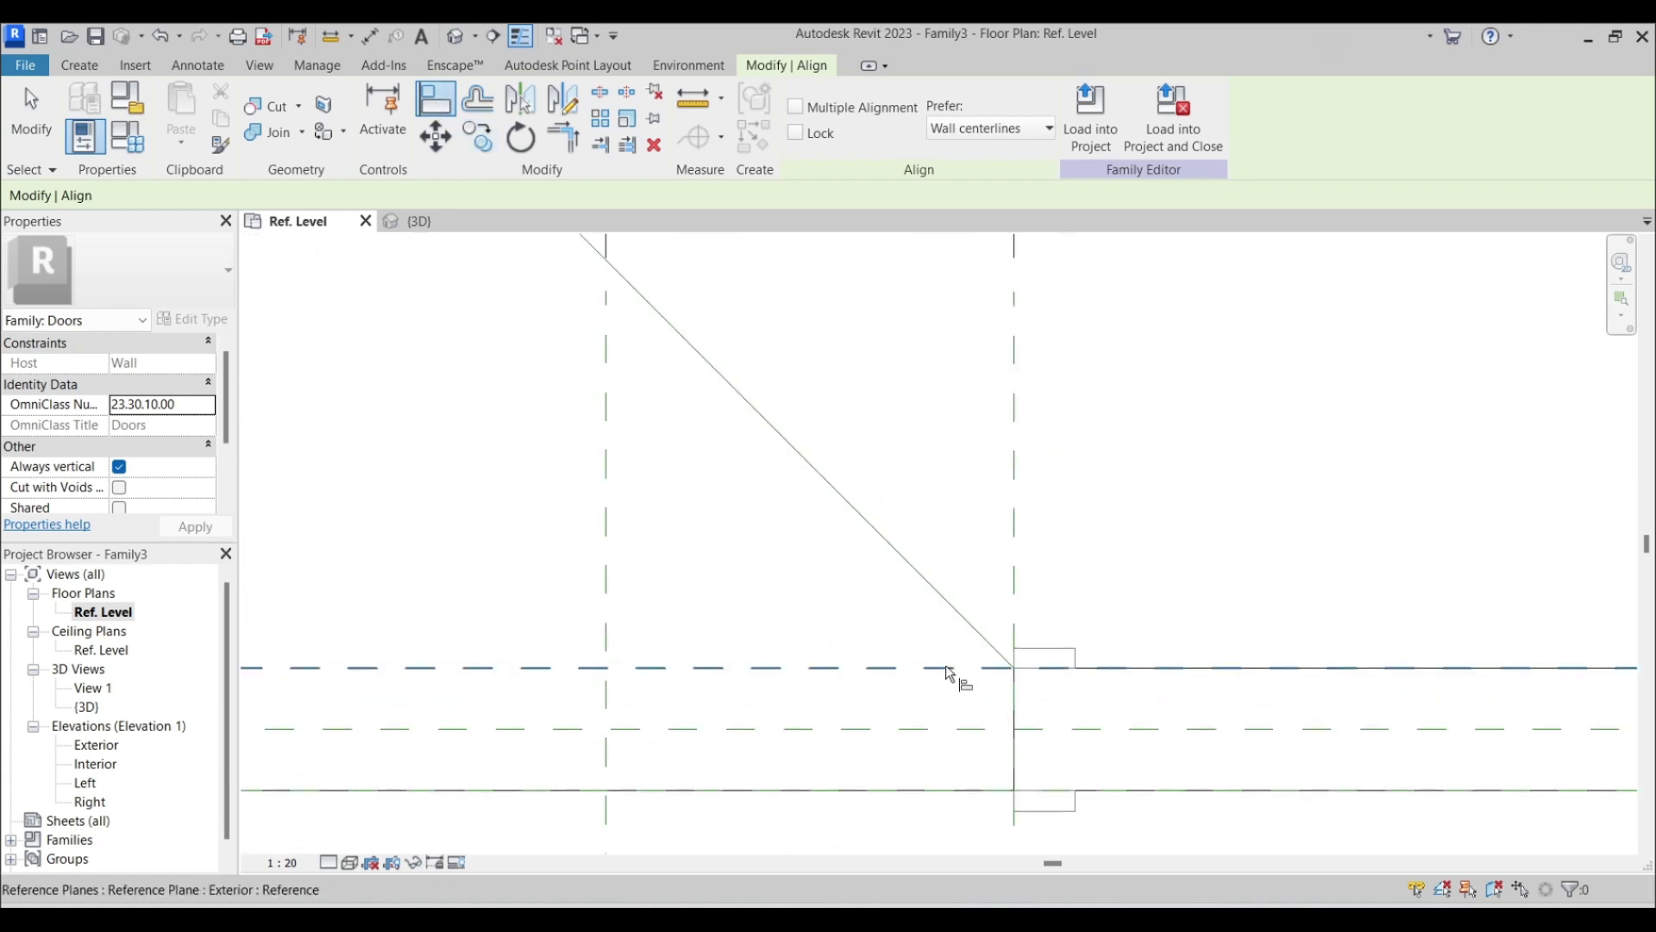
scroll(1006, 669, up, 2)
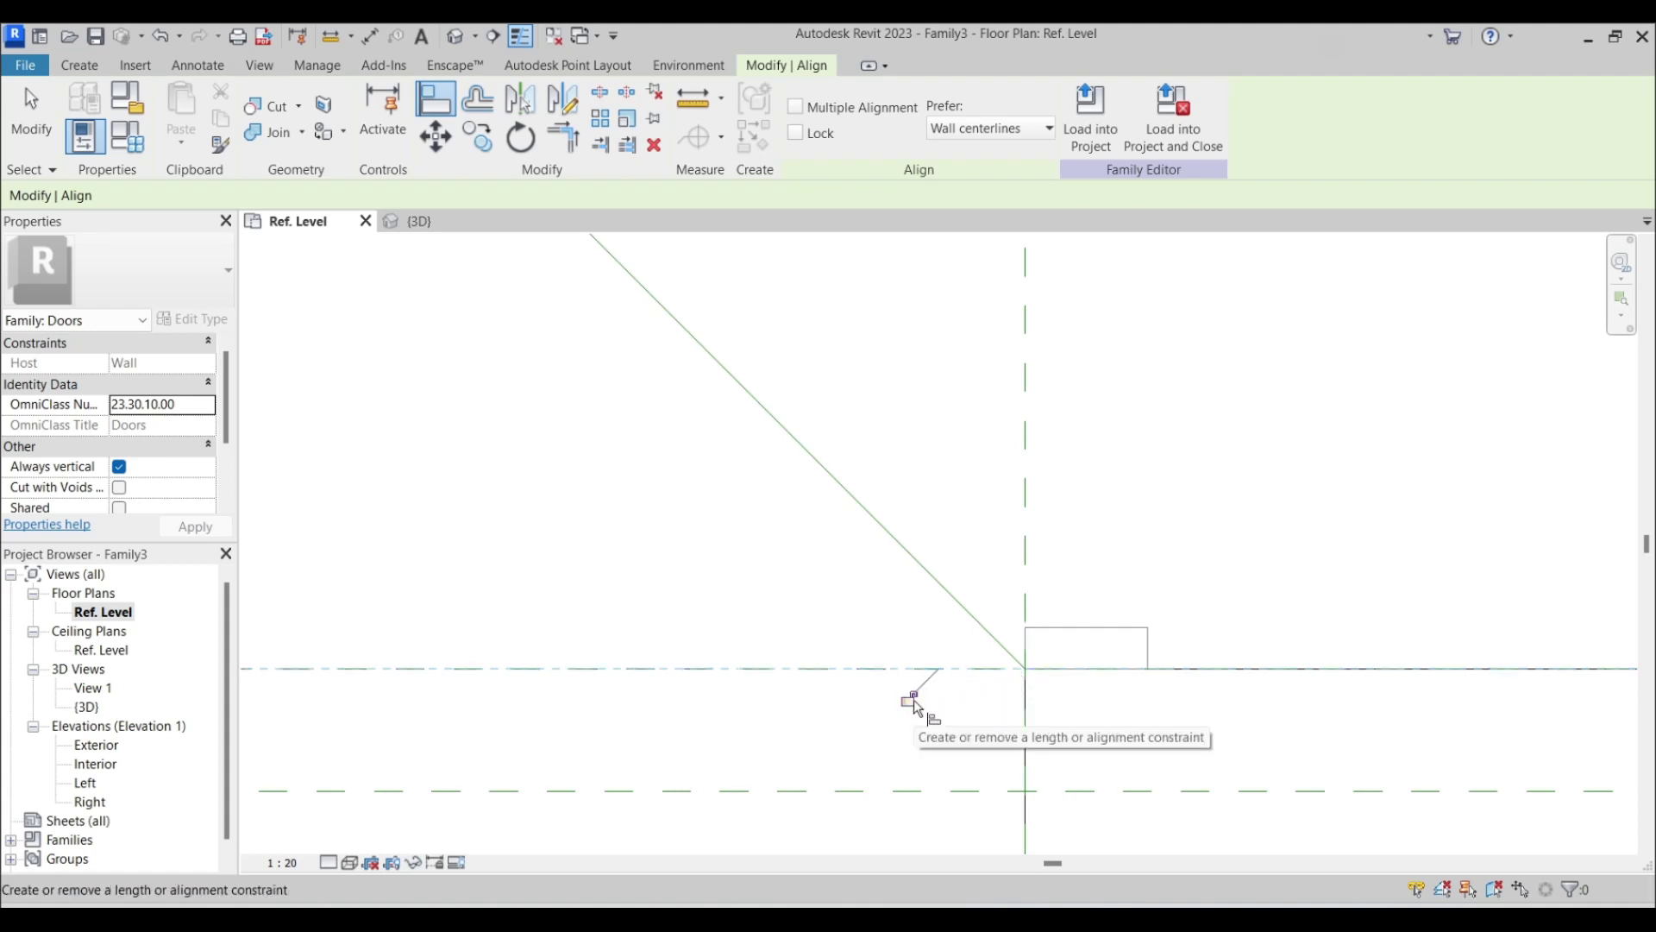
click(910, 699)
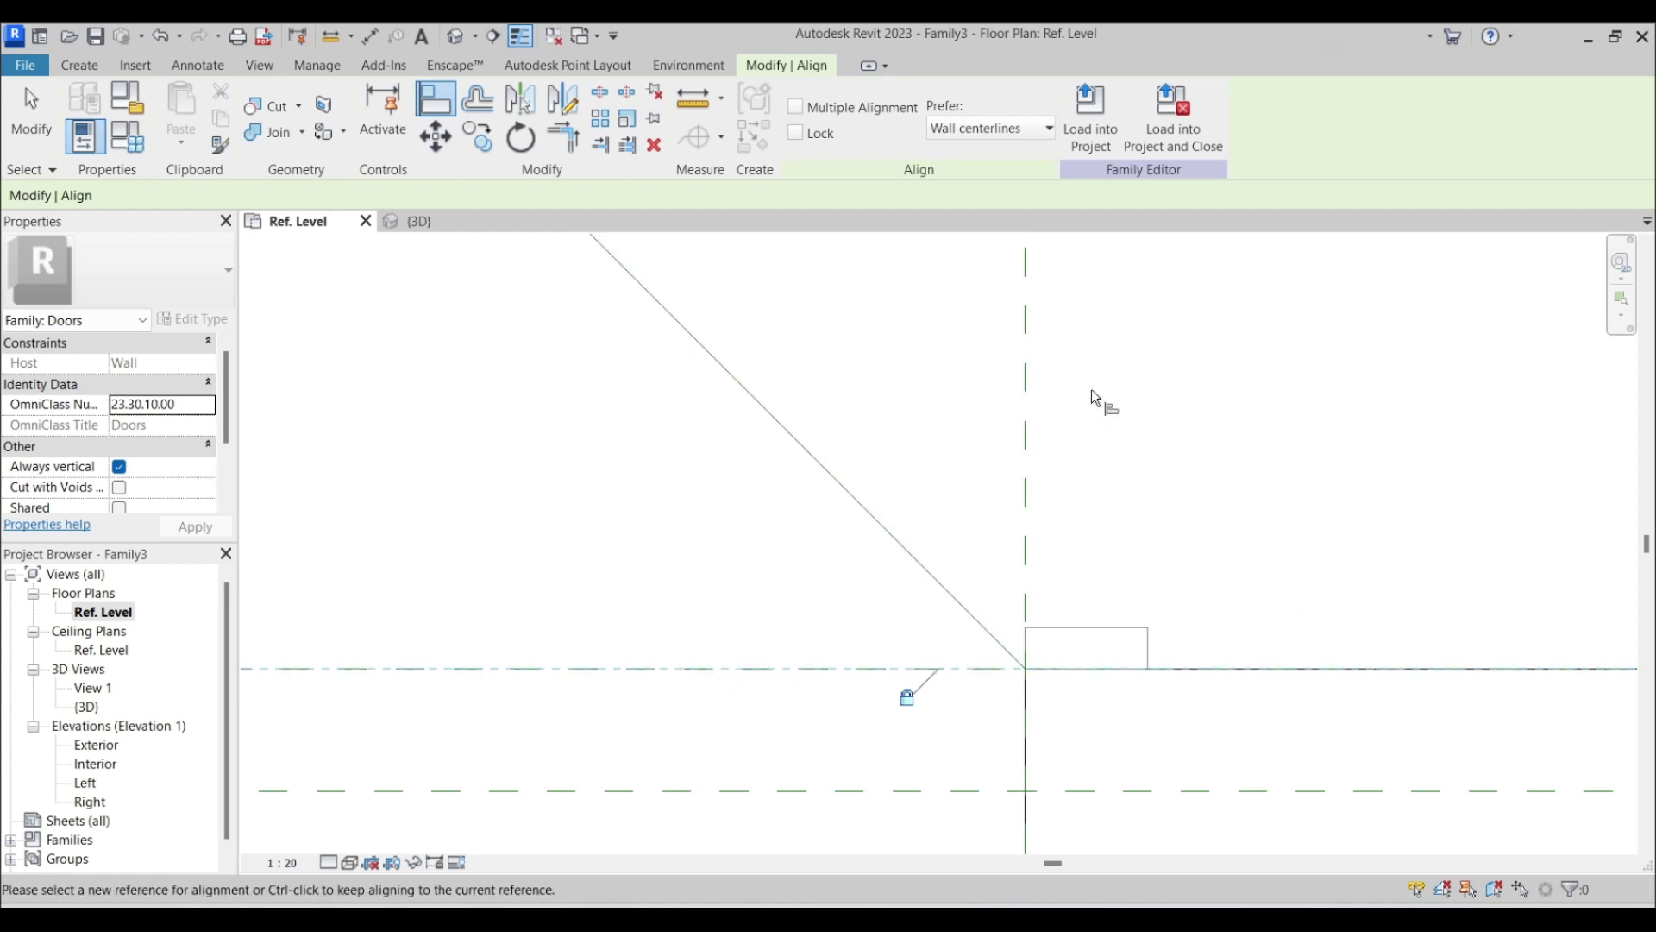
Step: Align the diagonal line's end to the Right reference plane
click(1038, 442)
click(1027, 659)
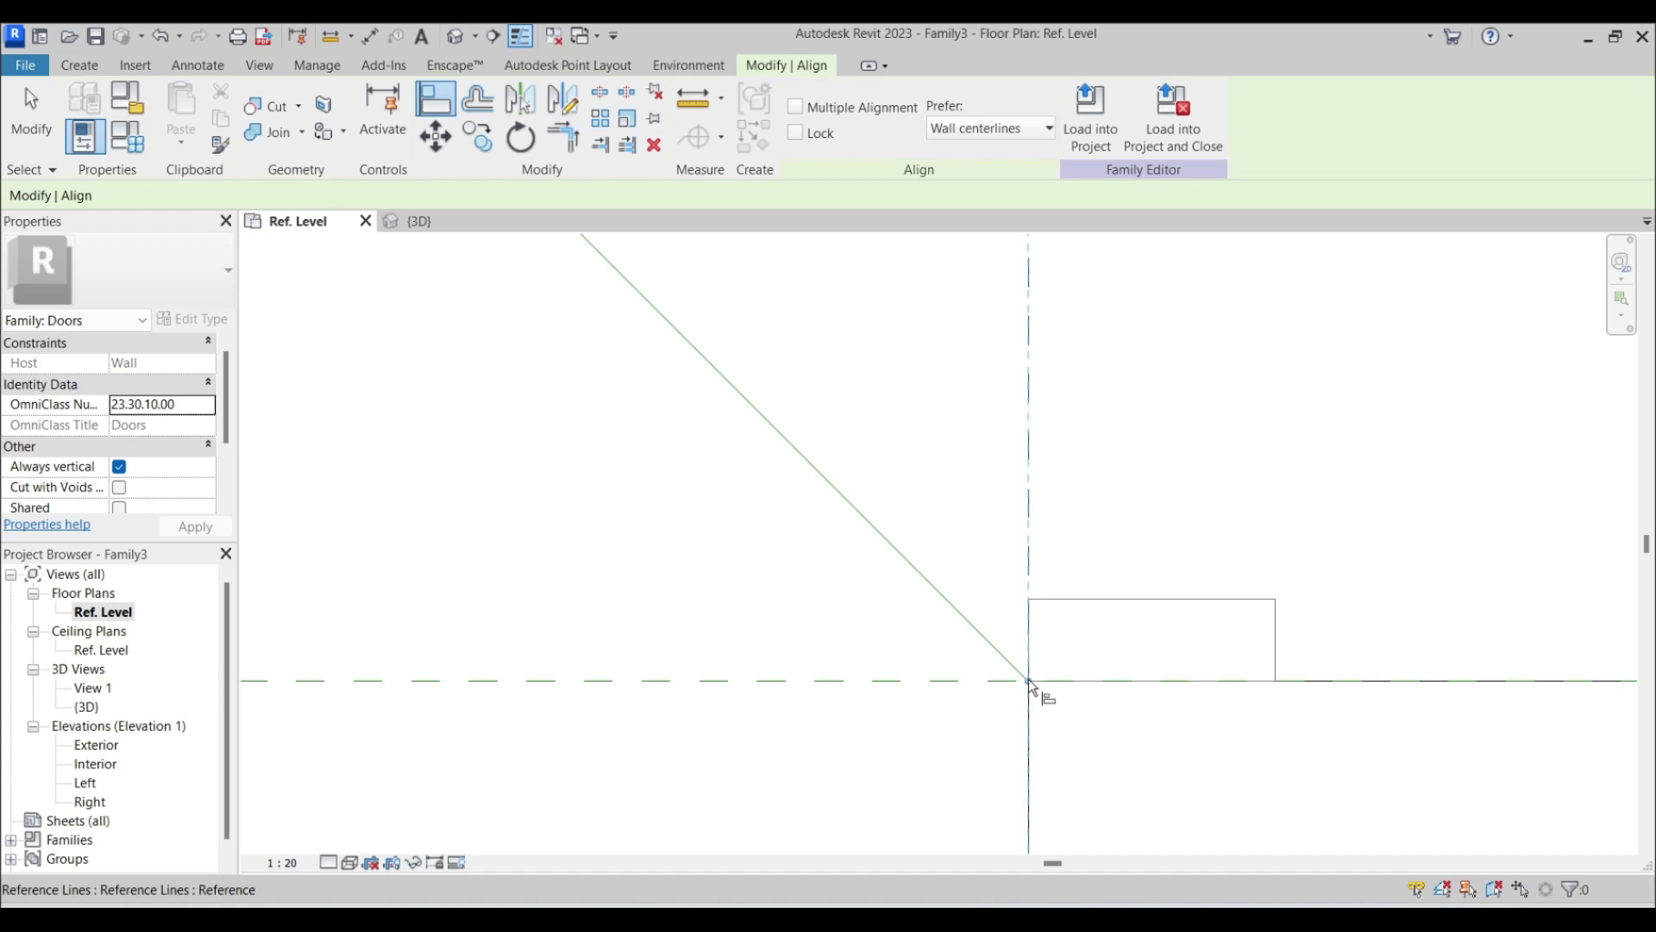
scroll(1017, 545, down, 2)
middle_drag(1018, 546, 1070, 691)
scroll(1024, 611, down, 3)
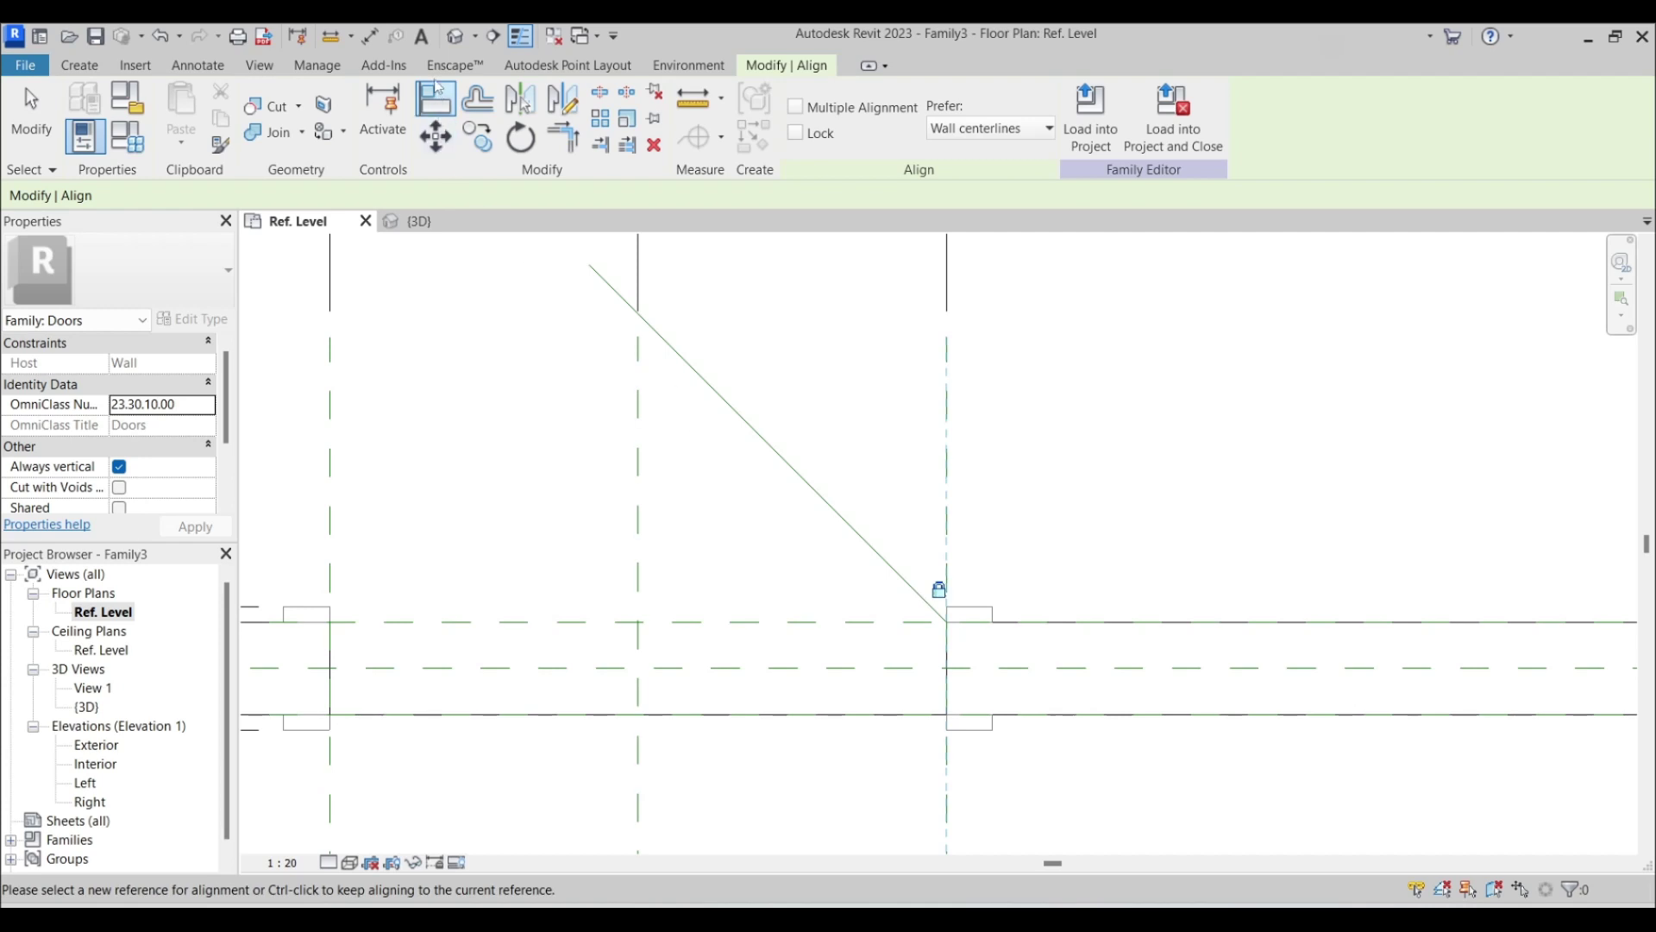
click(370, 35)
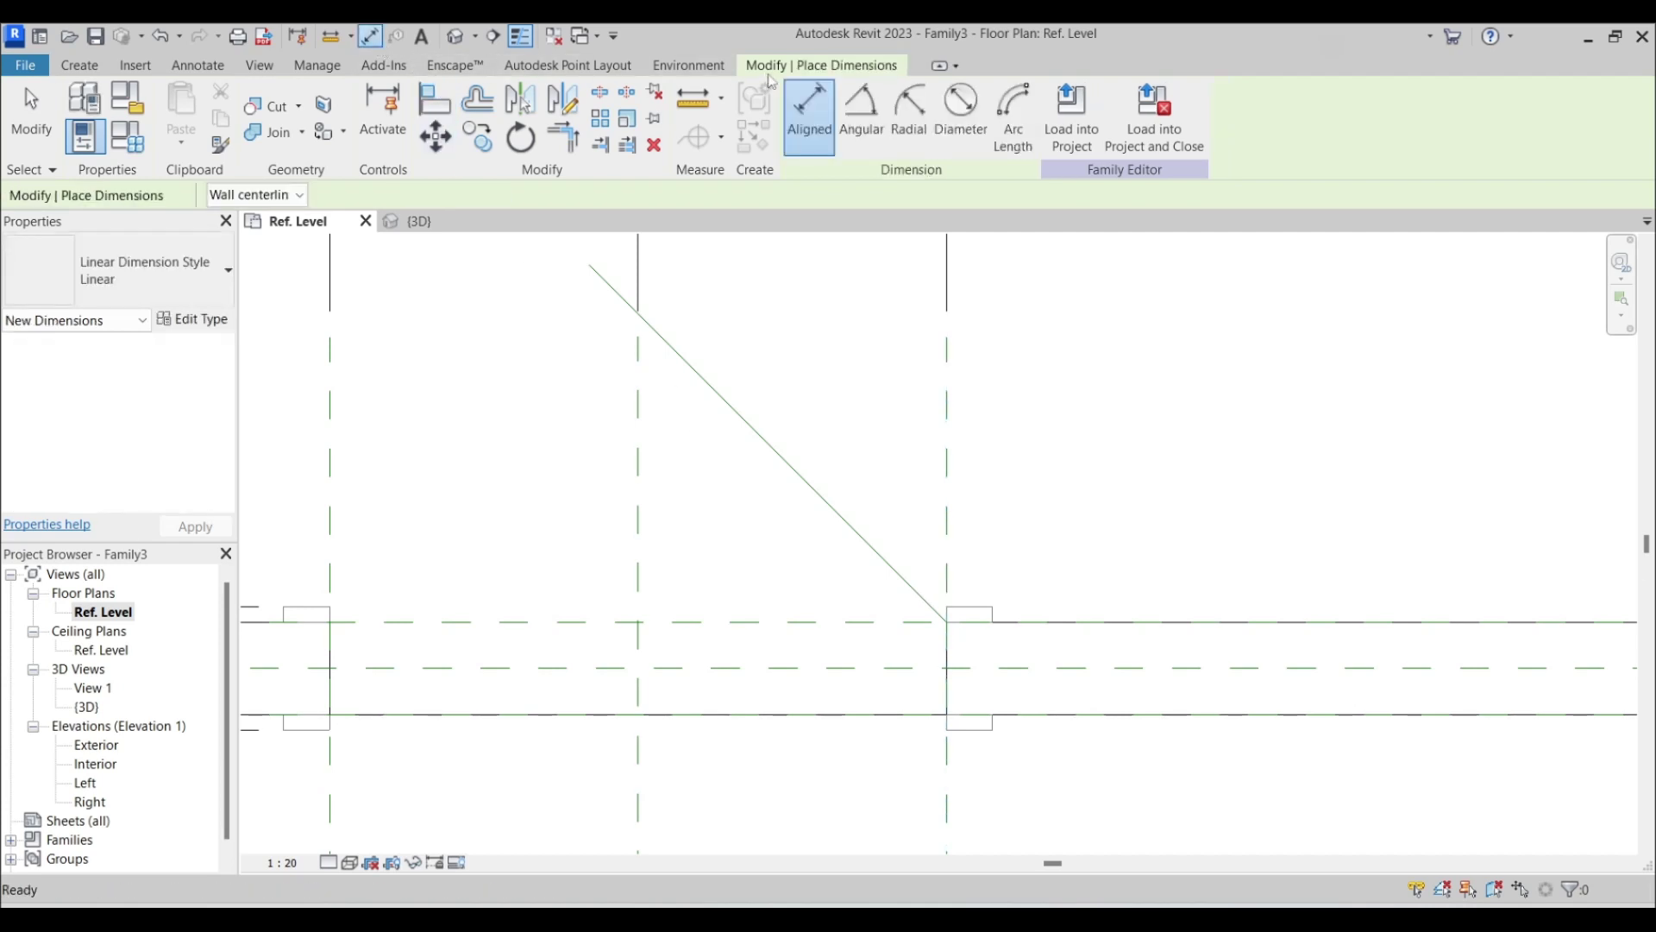
Step: Add a 45.00° angular dimension between the Exterior plane and the diagonal line
click(863, 99)
click(773, 619)
scroll(712, 595, up, 3)
scroll(733, 586, down, 4)
scroll(780, 565, up, 3)
click(763, 531)
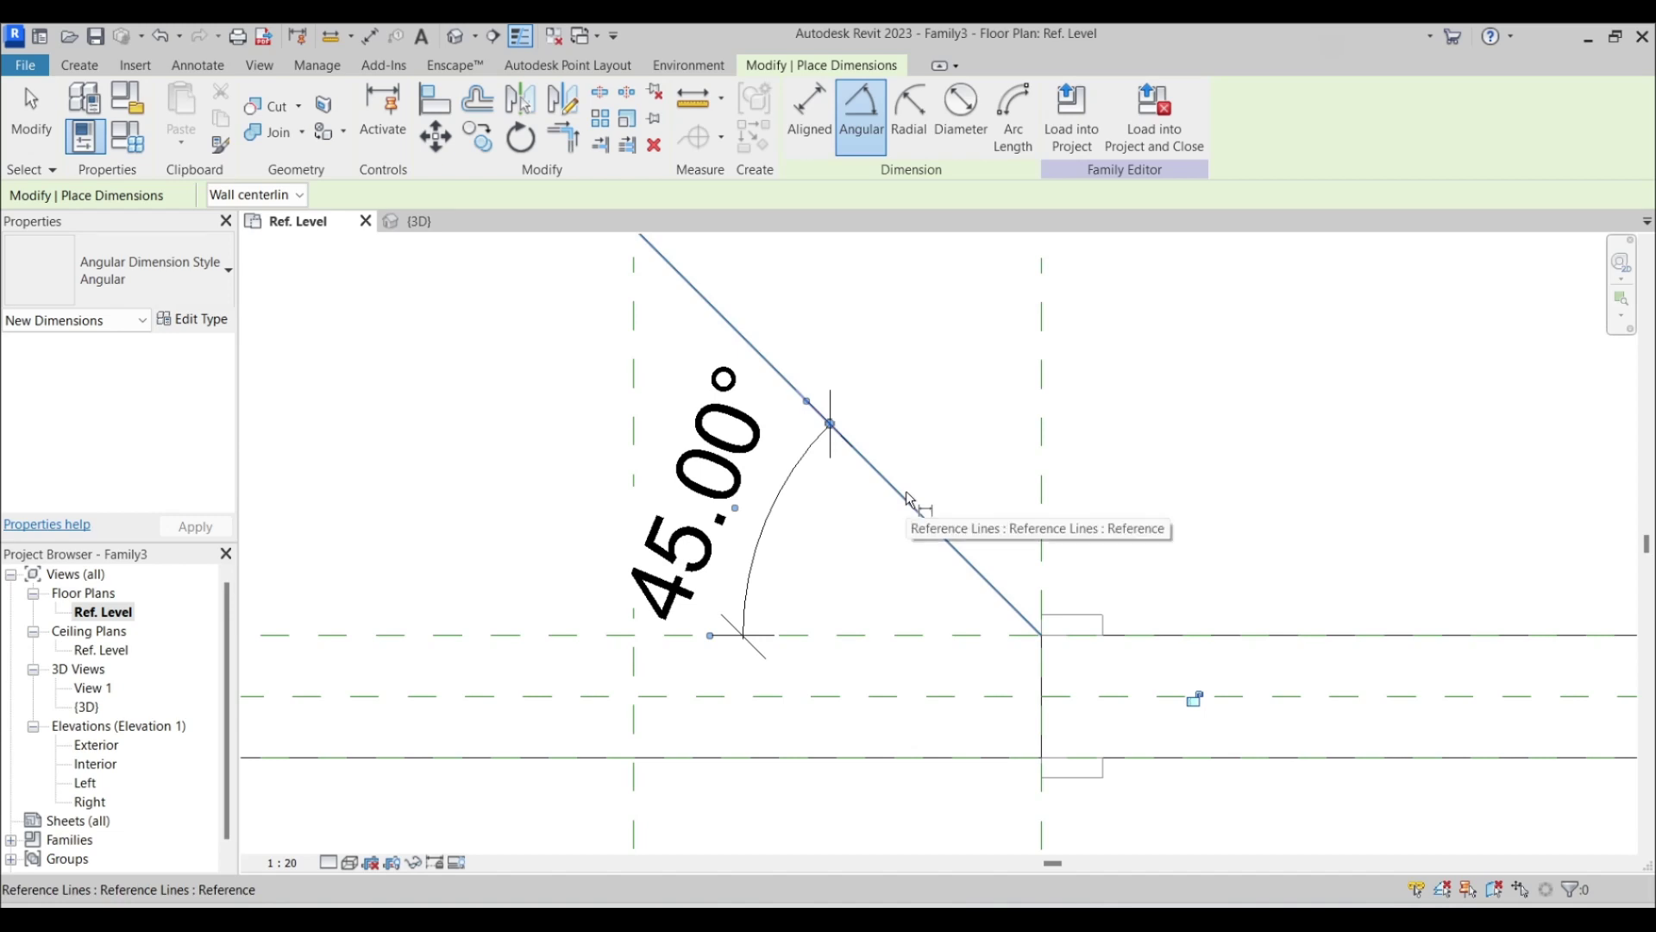
Step: Add a 135.00° angular dimension on the other side, then select the 45.00° dimension
click(909, 495)
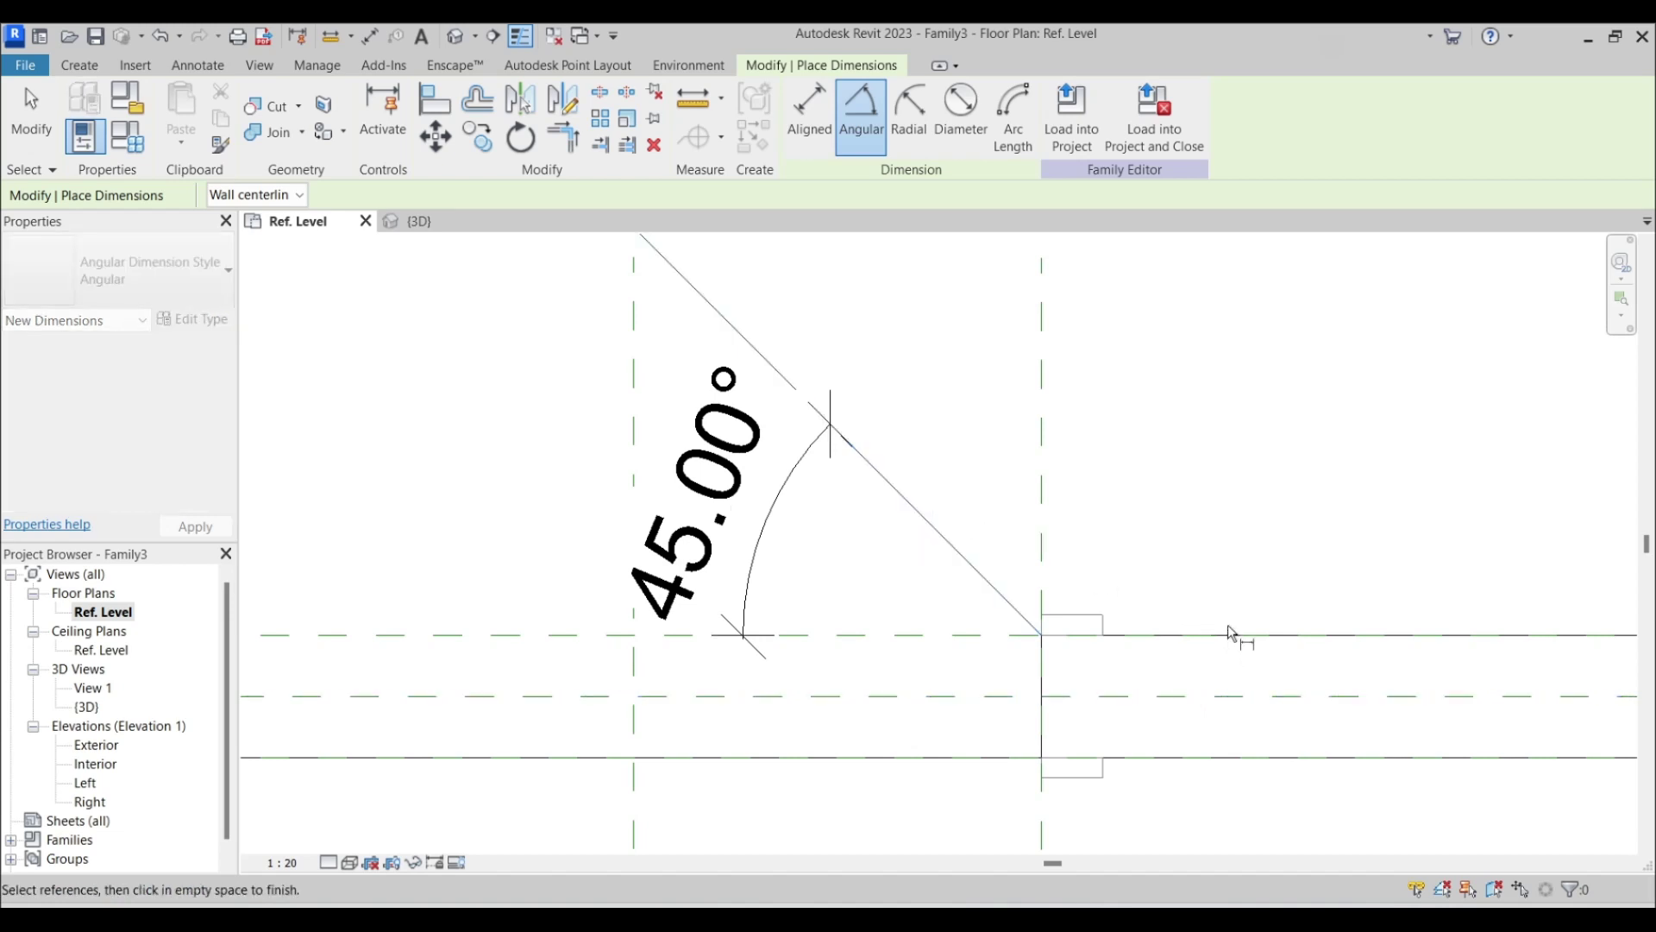
click(968, 637)
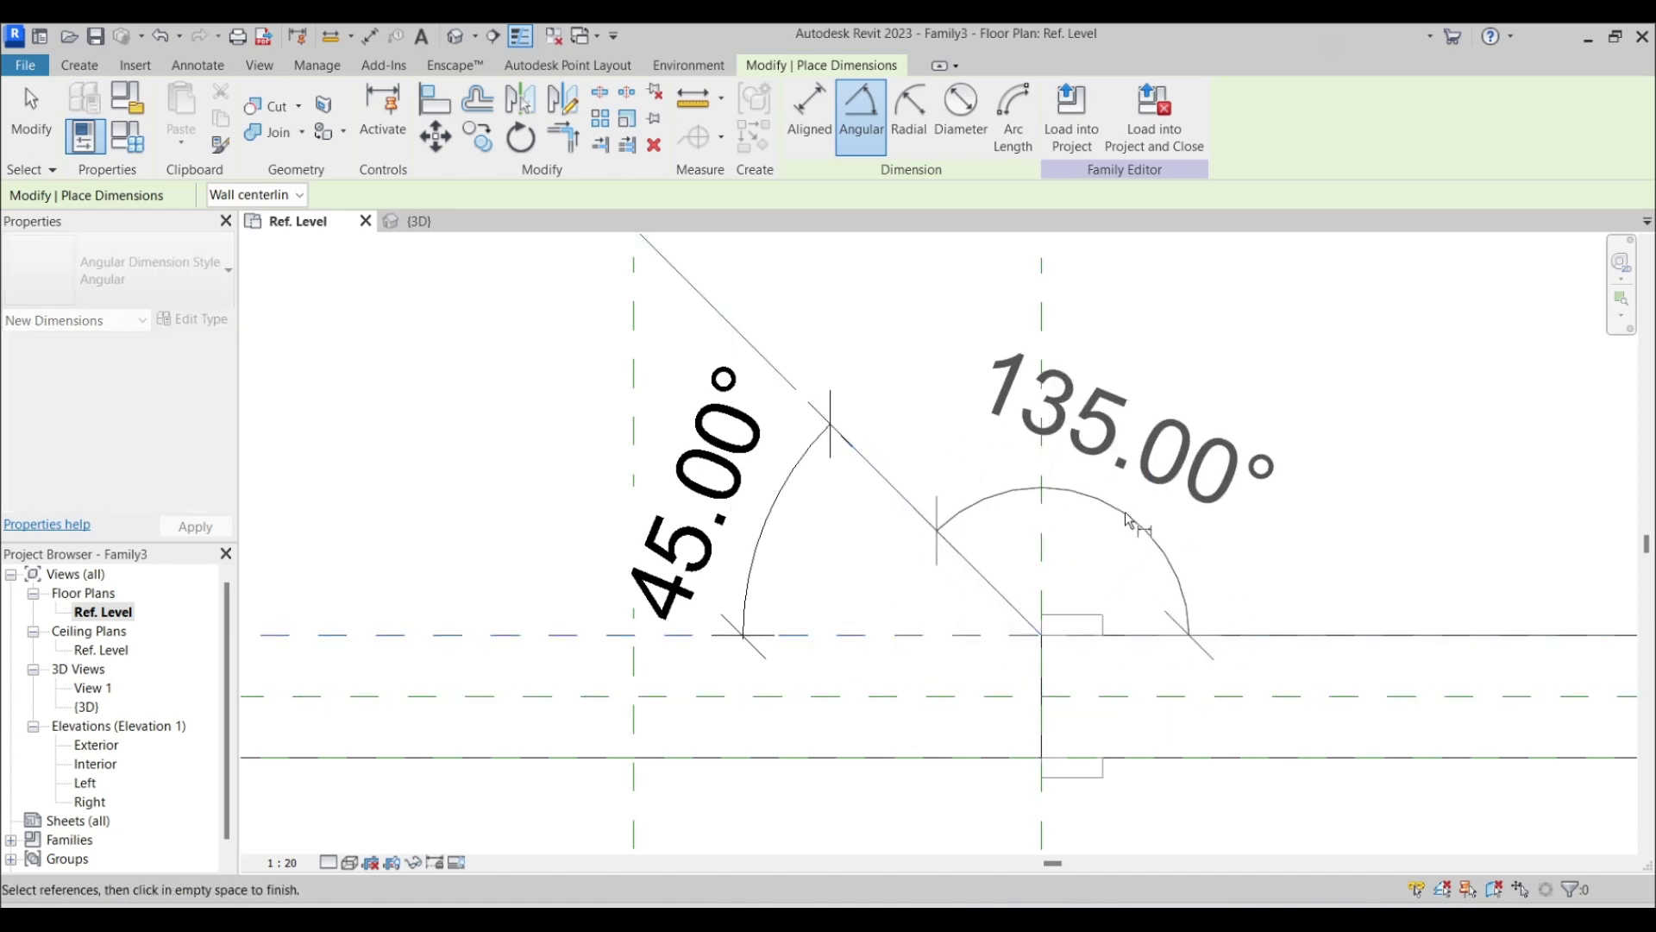
click(1160, 380)
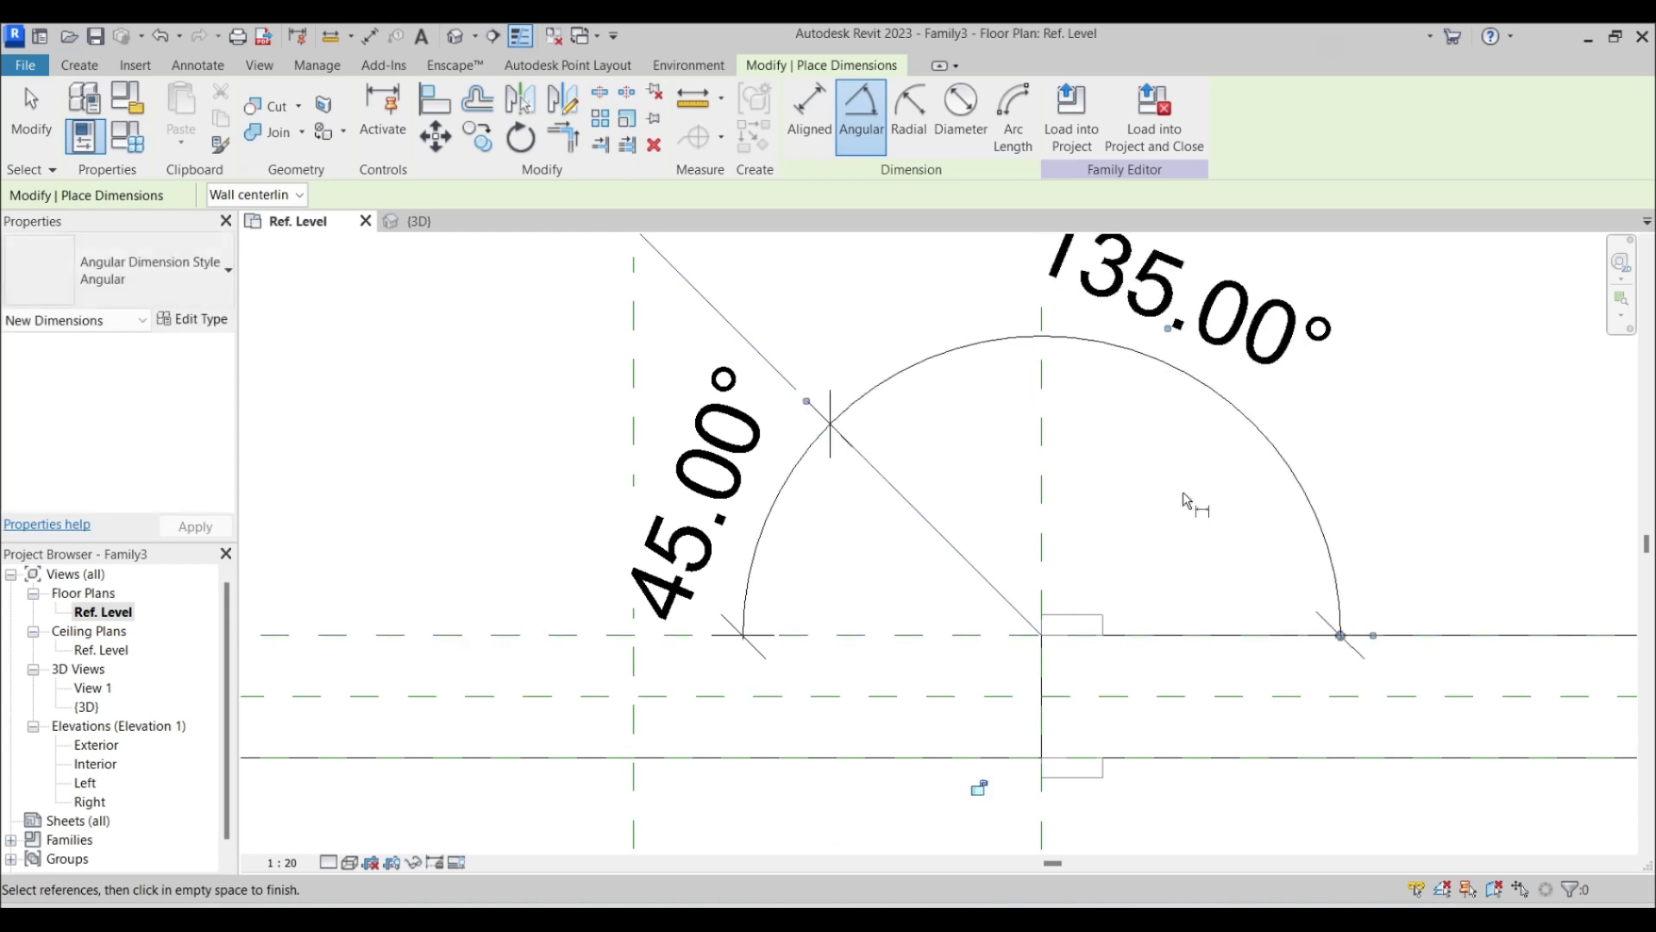
scroll(1106, 540, down, 2)
key(Escape)
click(904, 506)
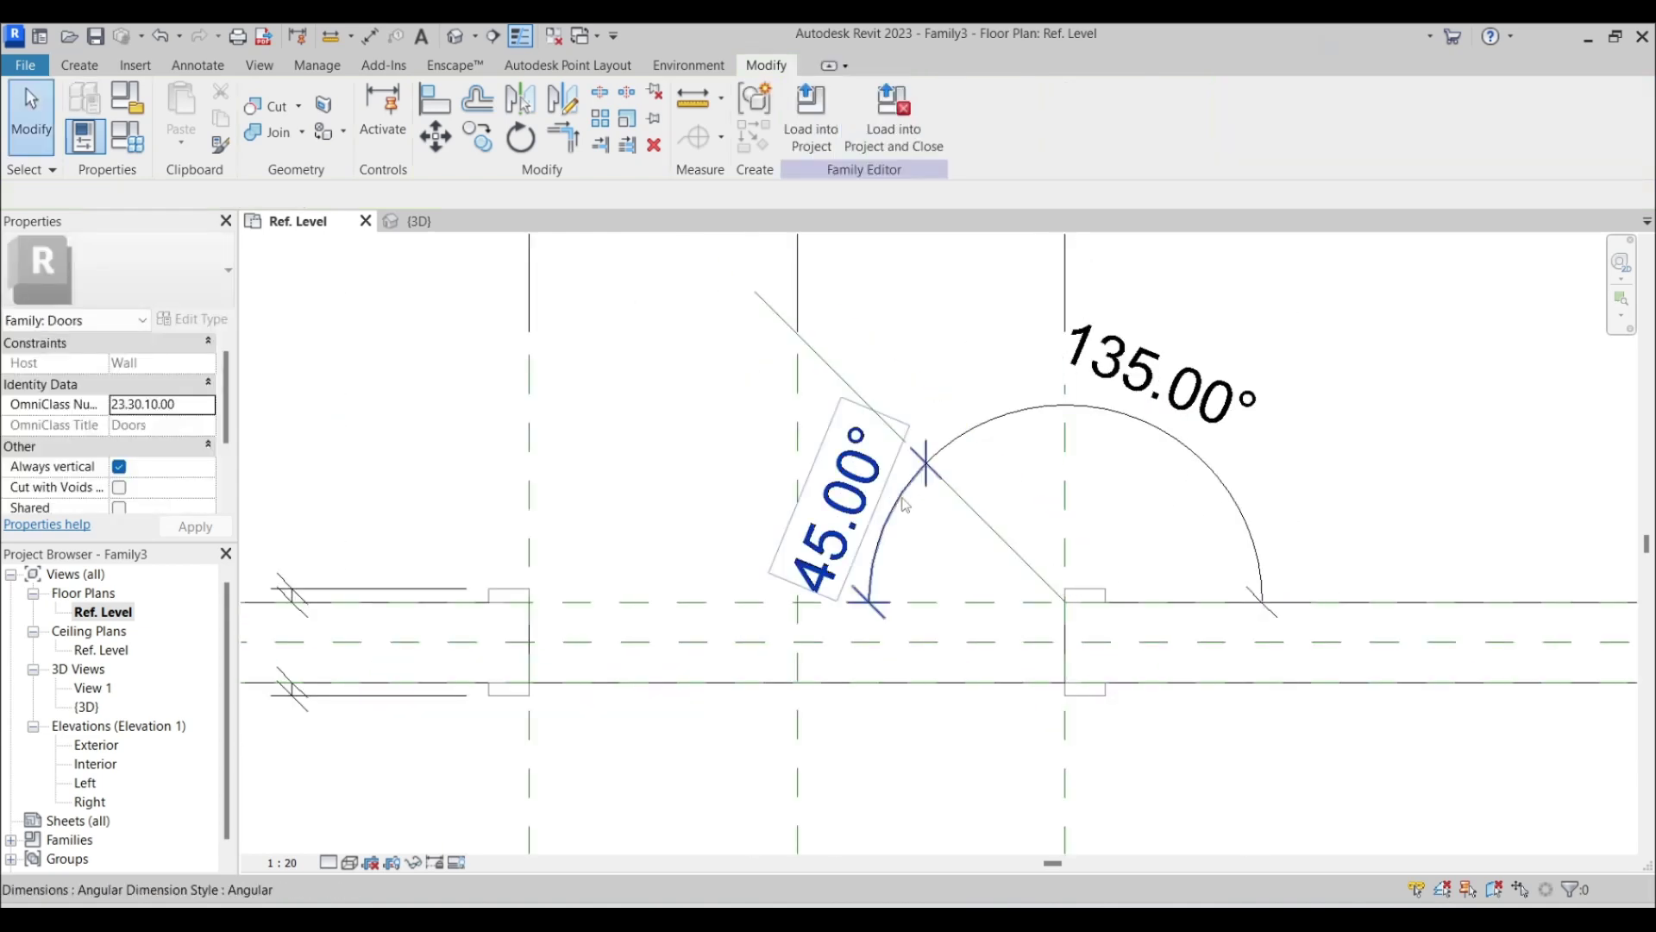
click(903, 506)
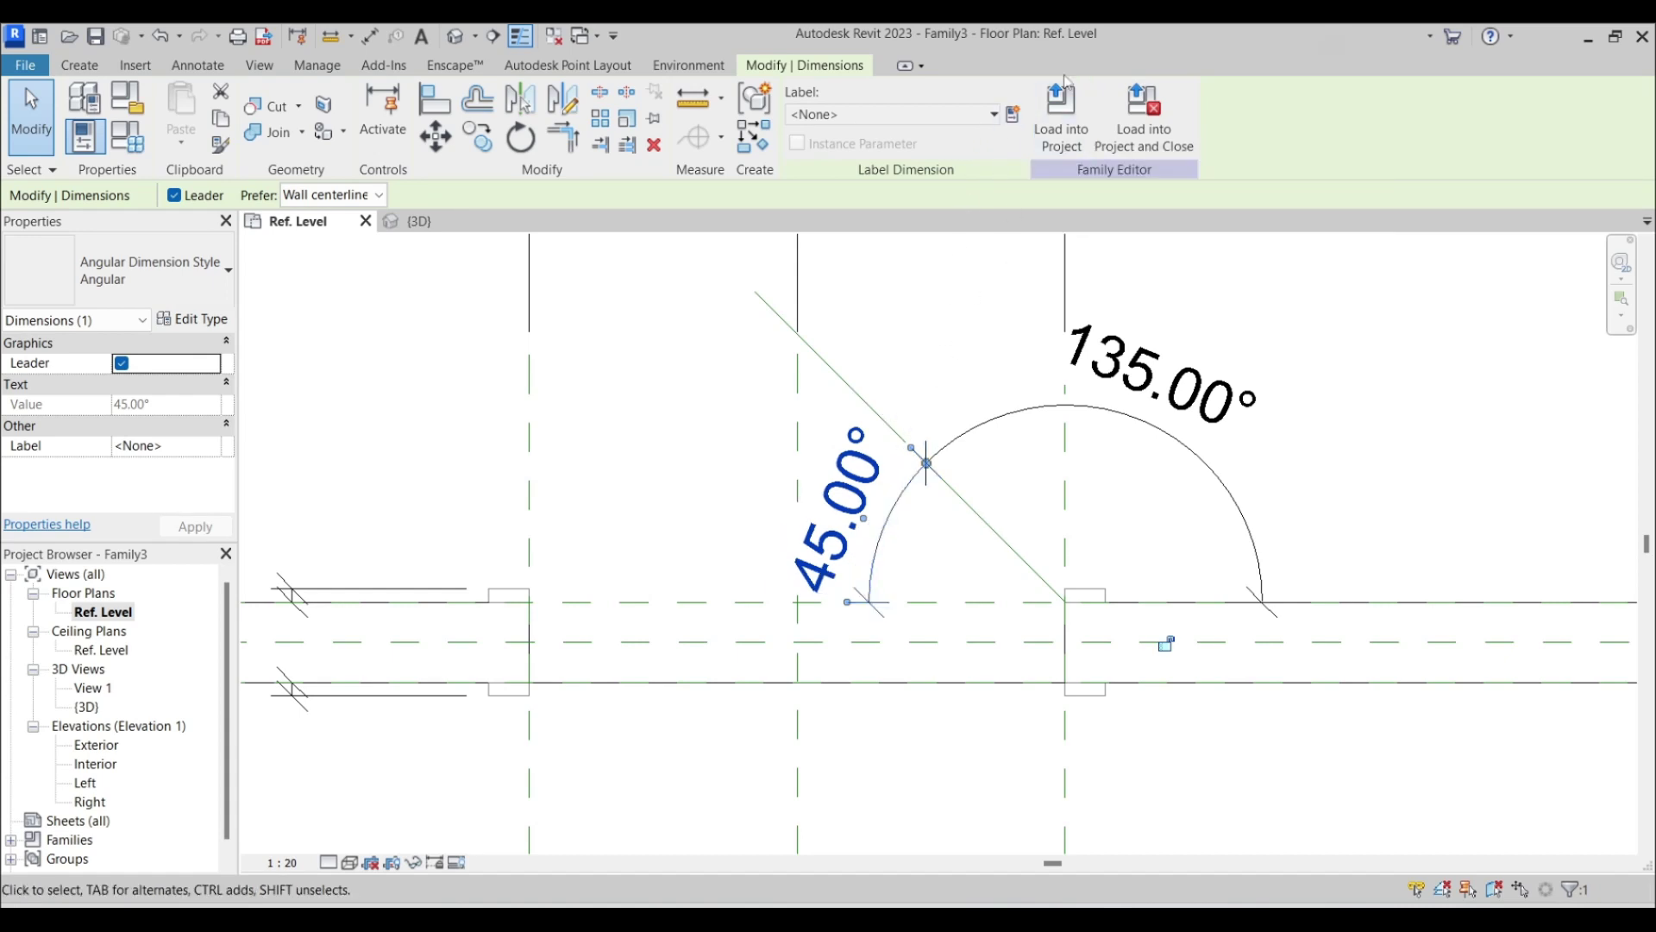
Step: Label the 45.00° angle with a new instance parameter named Door Rotation Angle
click(1014, 115)
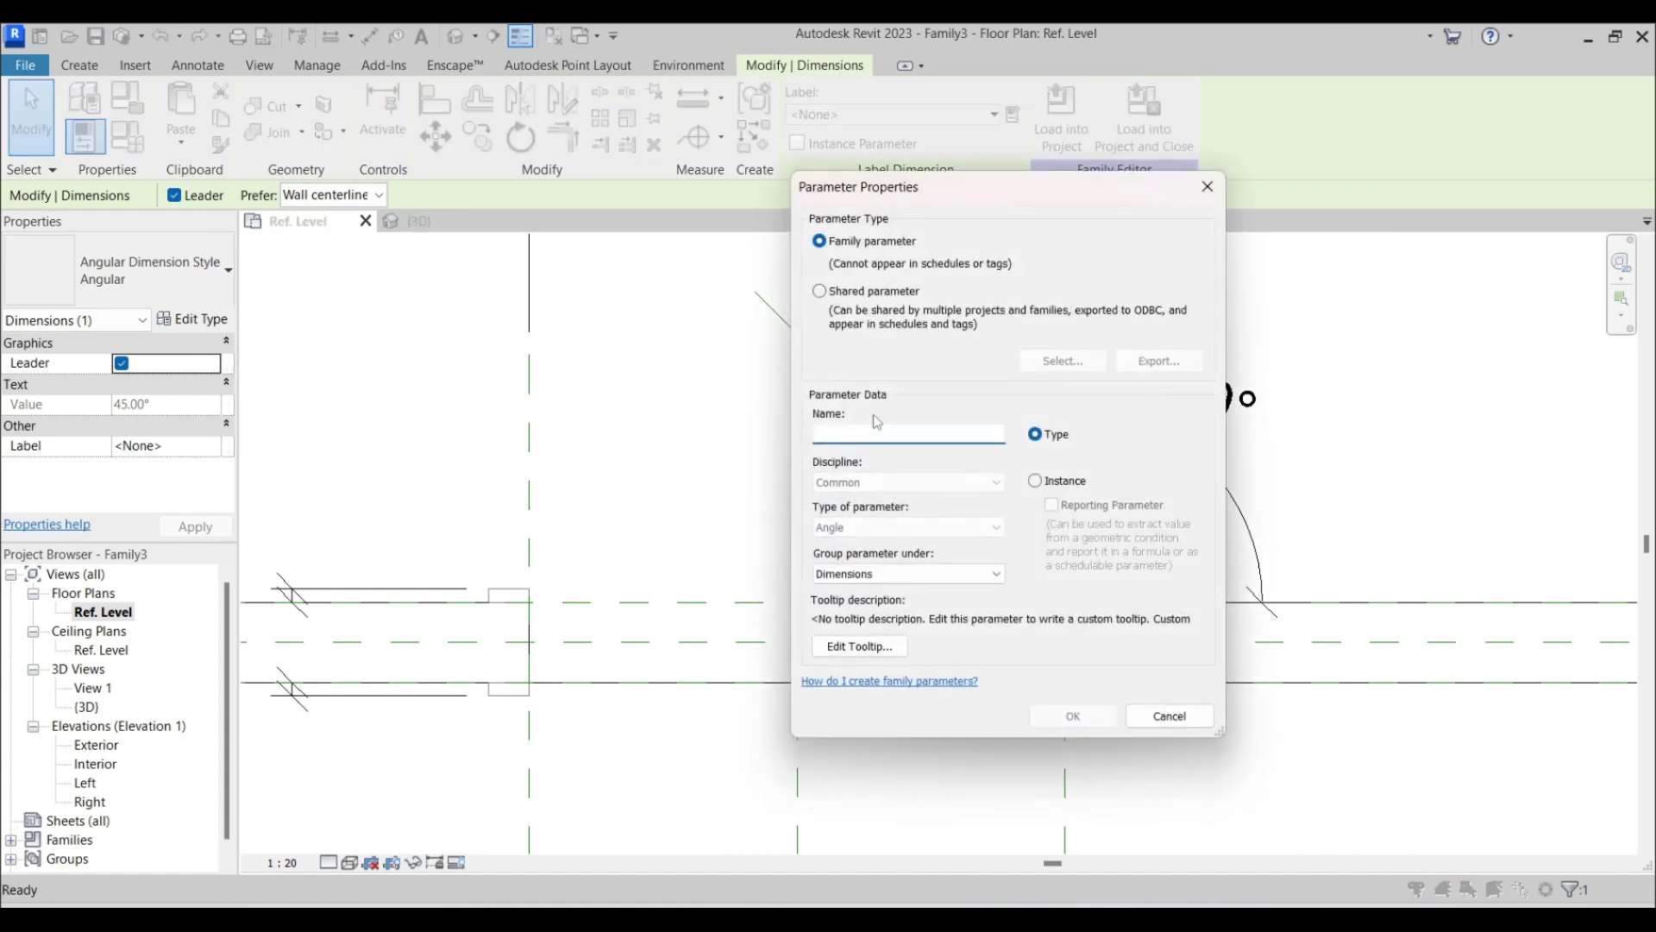
click(1036, 481)
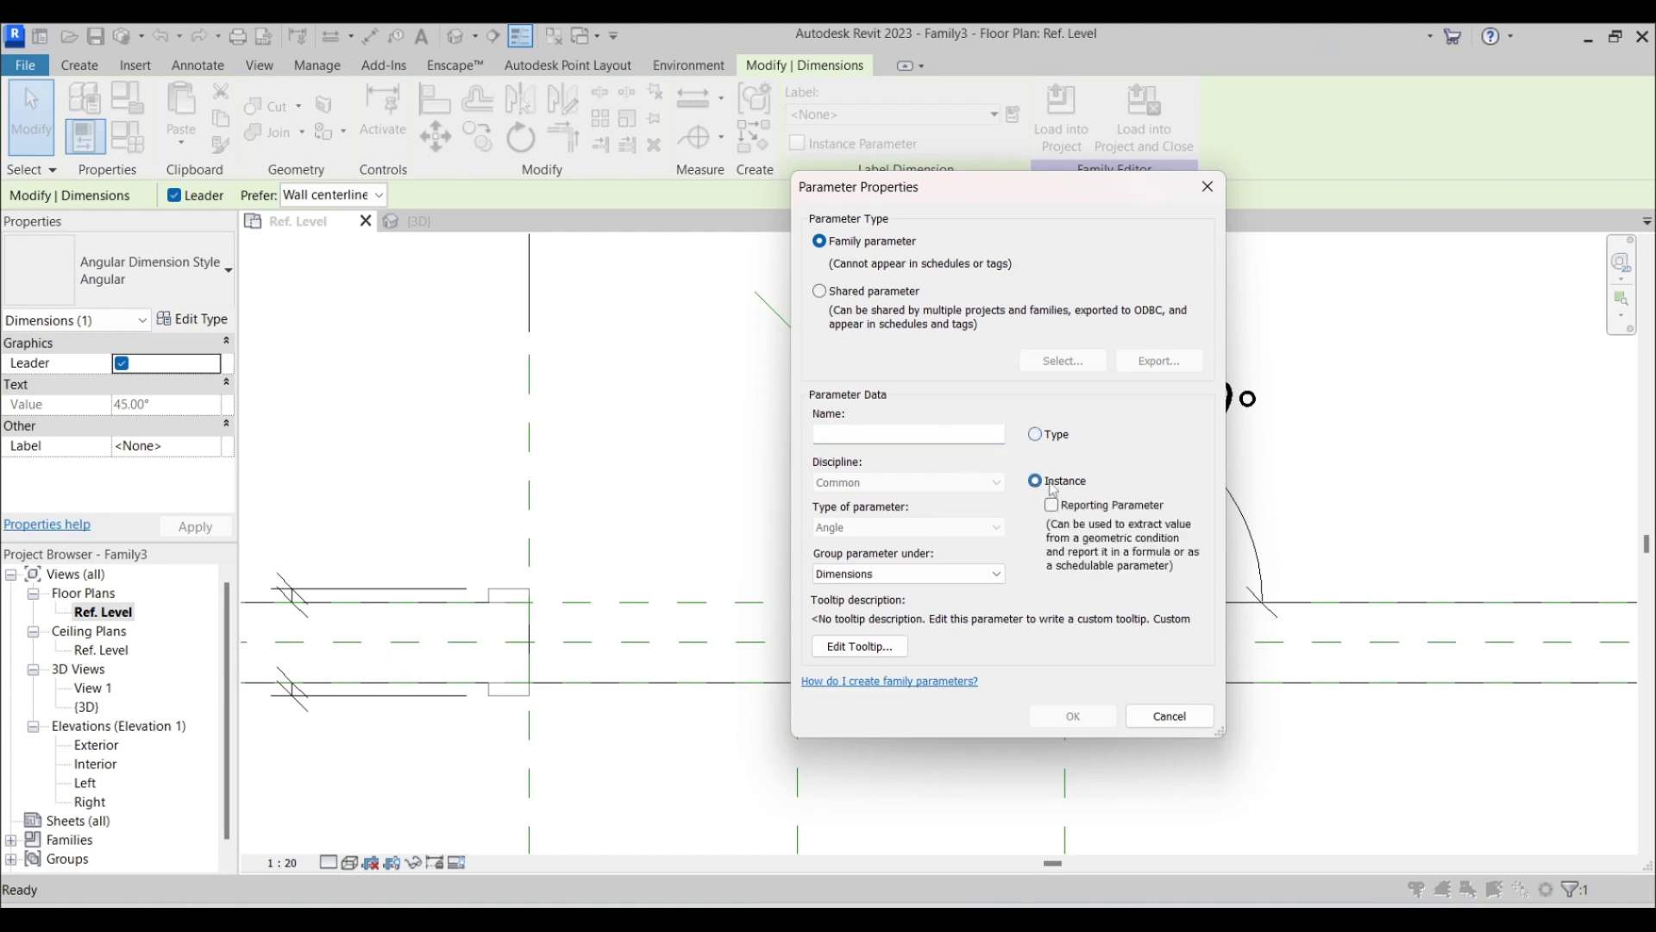
click(919, 435)
text(Rota)
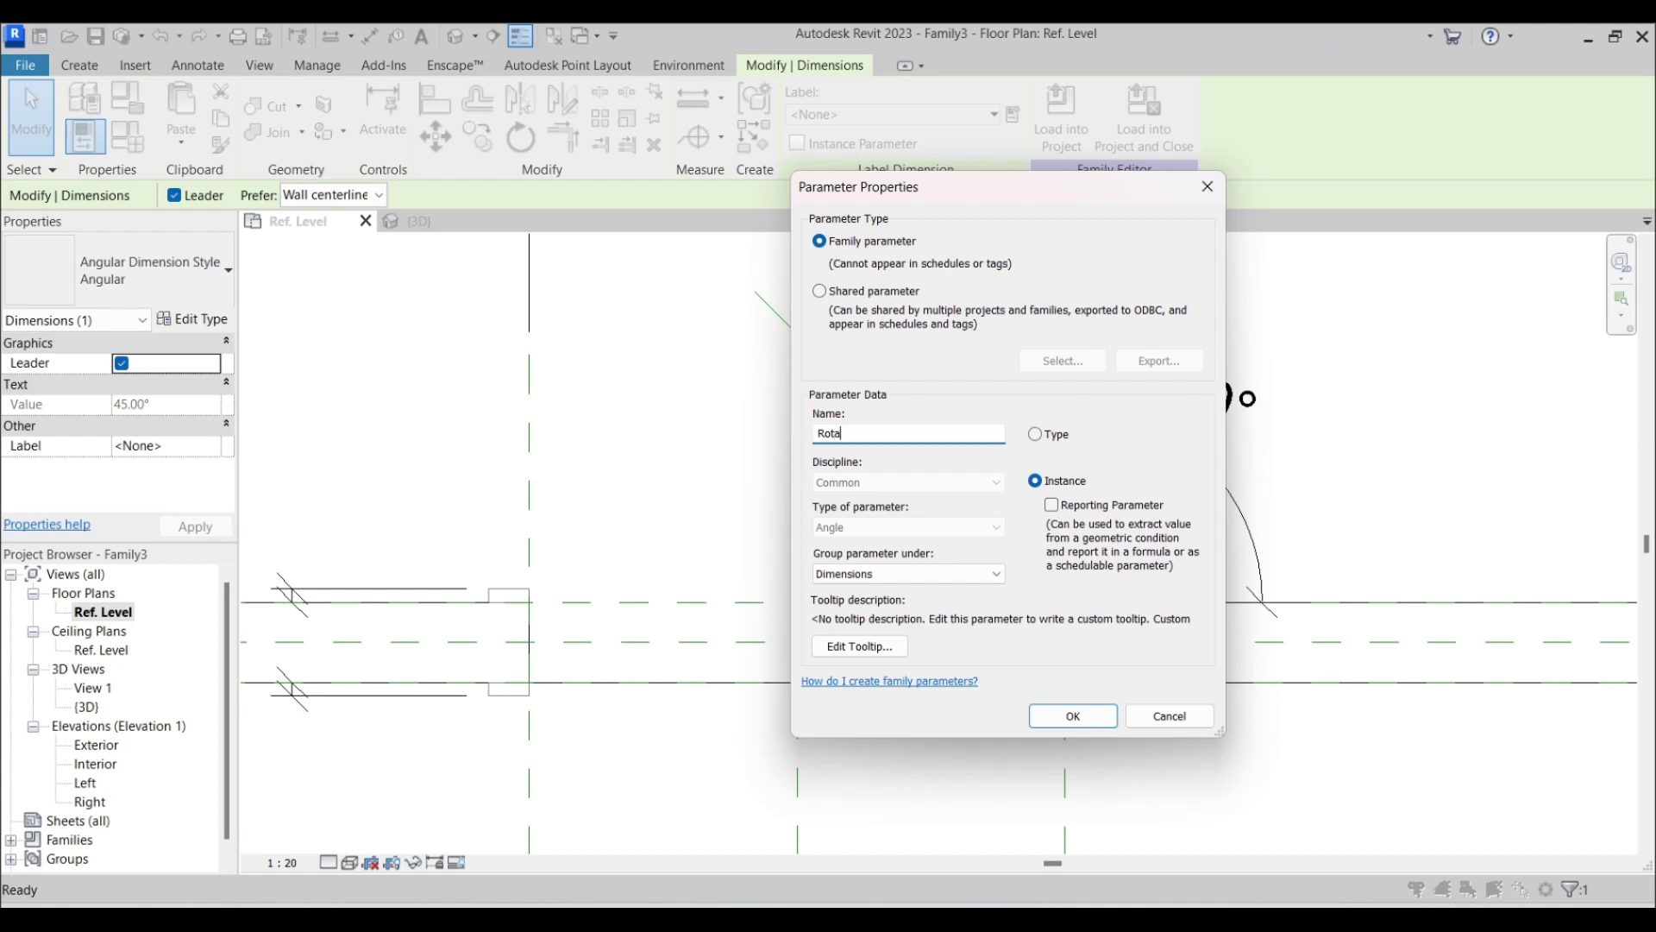
text(ti)
key(BackSpace)
key(BackSpace)
key(BackSpace)
key(BackSpace)
key(BackSpace)
key(BackSpace)
text(Doo)
click(1073, 716)
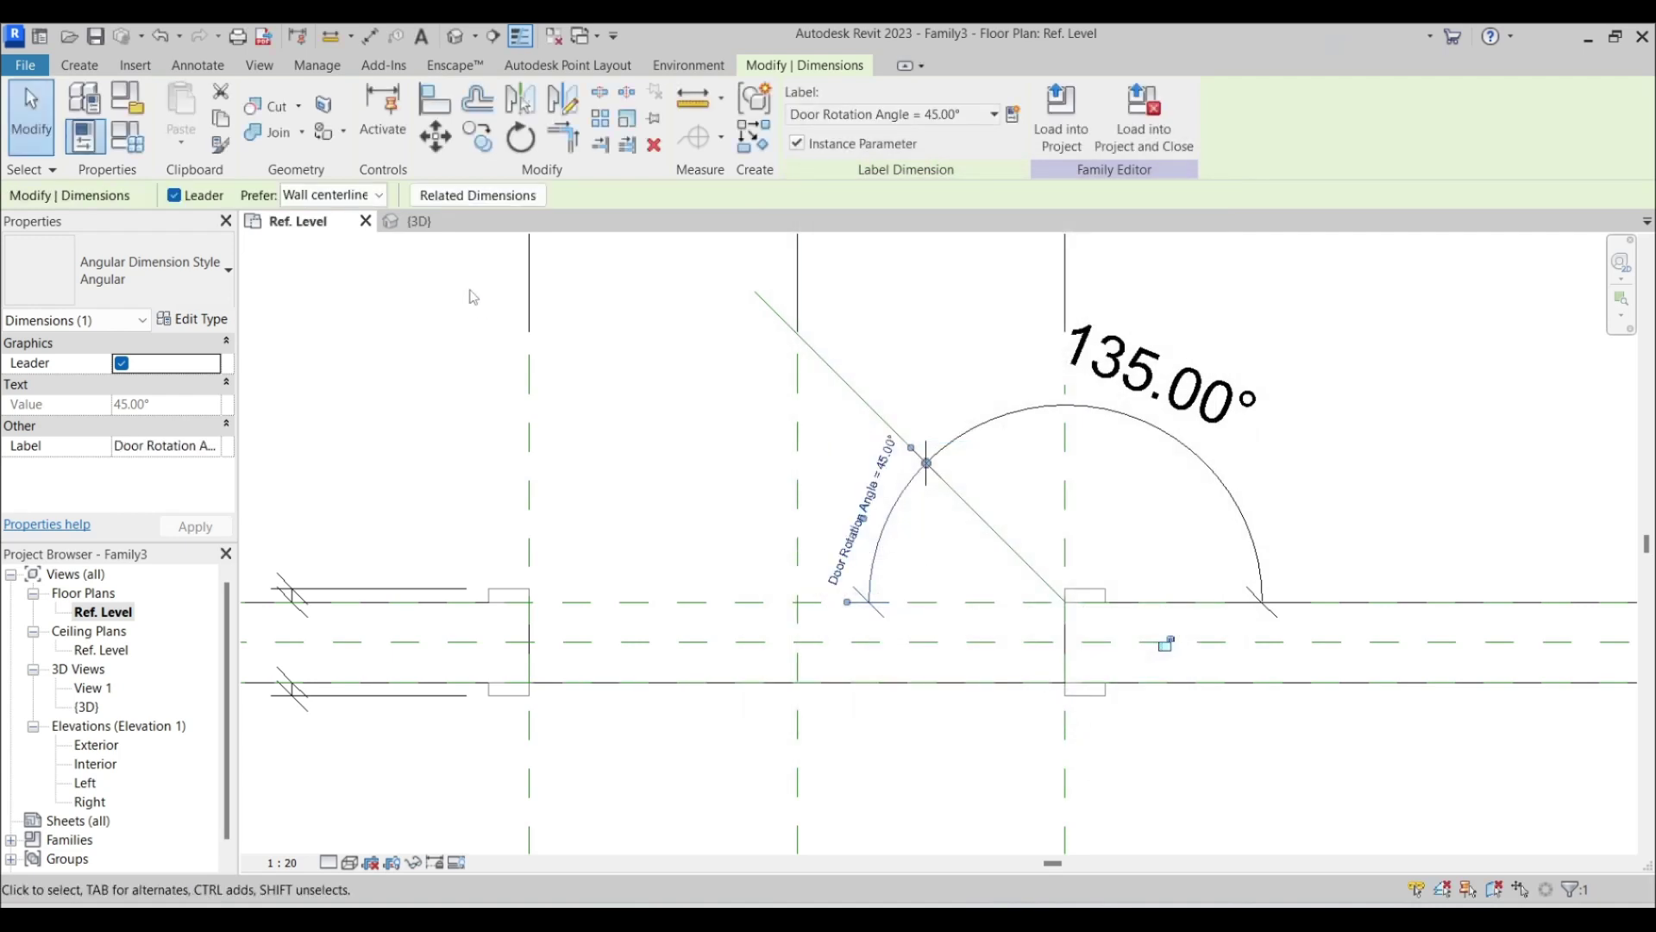
click(127, 137)
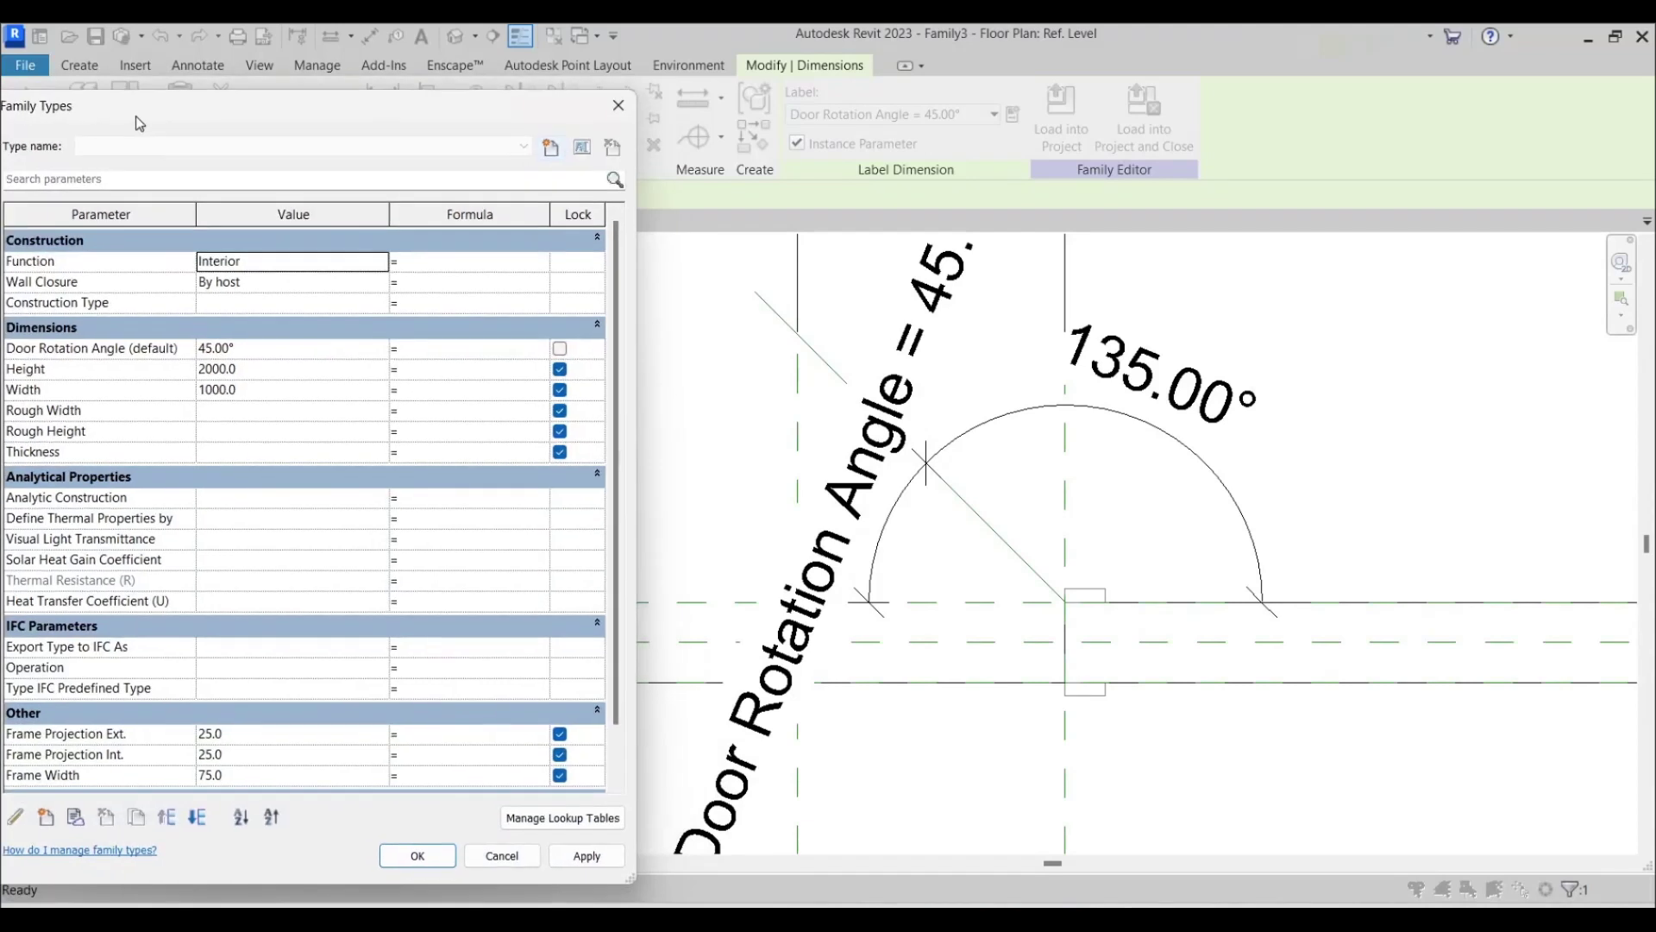
Step: Change Door Rotation Angle to 90 in Family Types and apply it
drag(235, 354, 189, 350)
text(90)
click(586, 854)
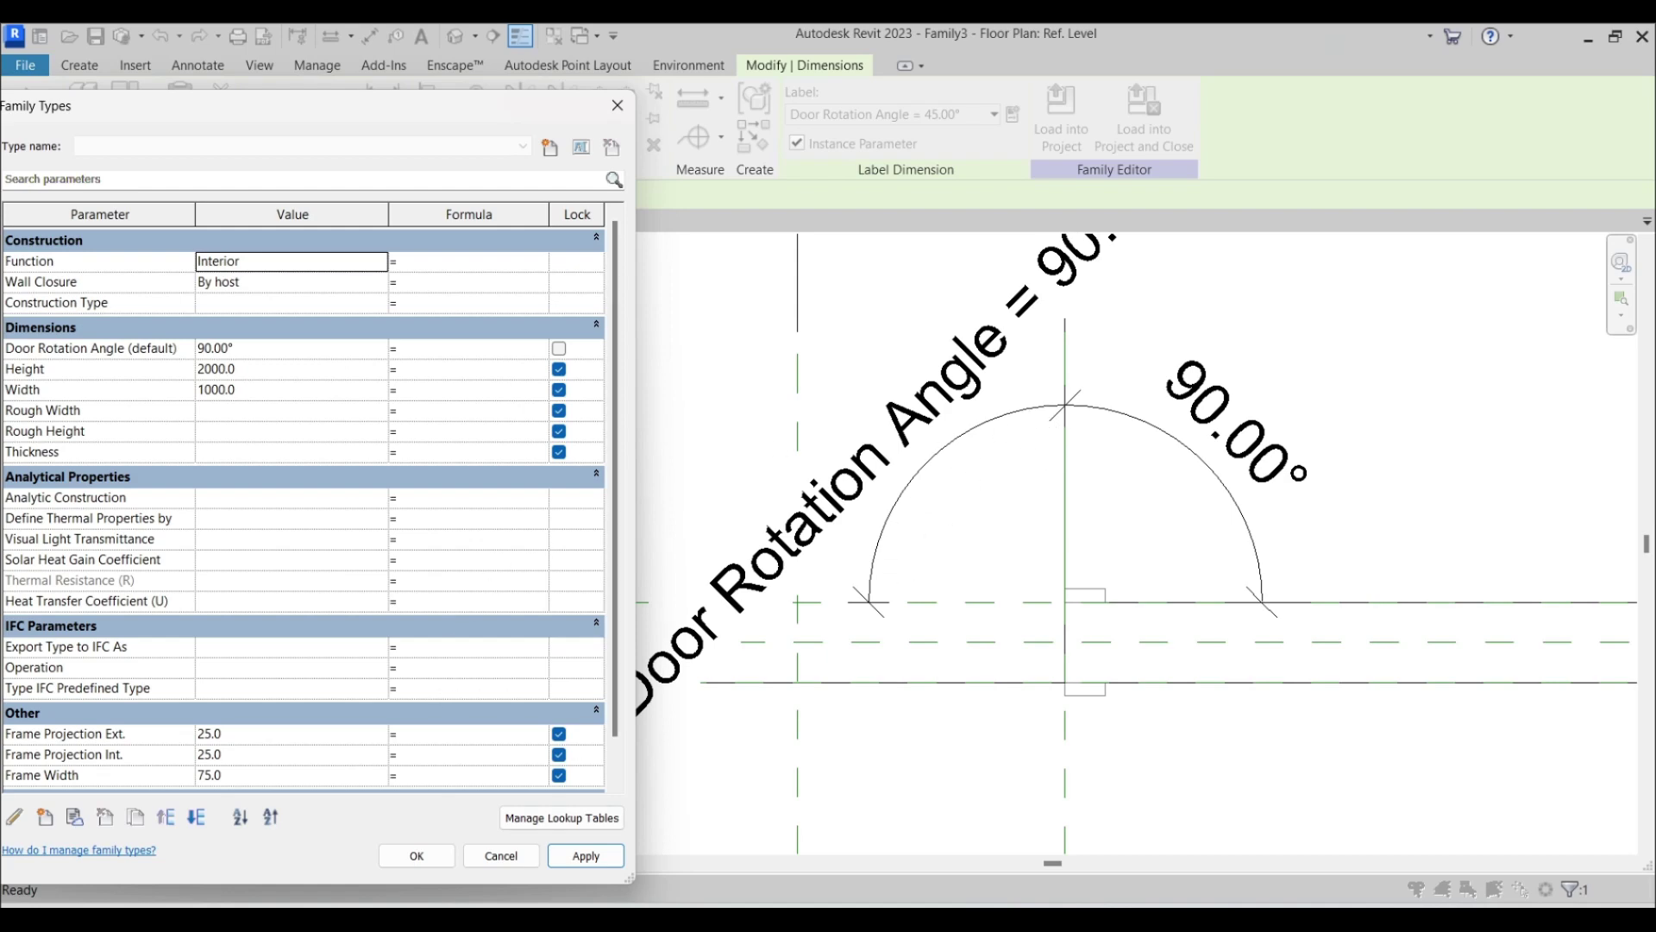
click(417, 855)
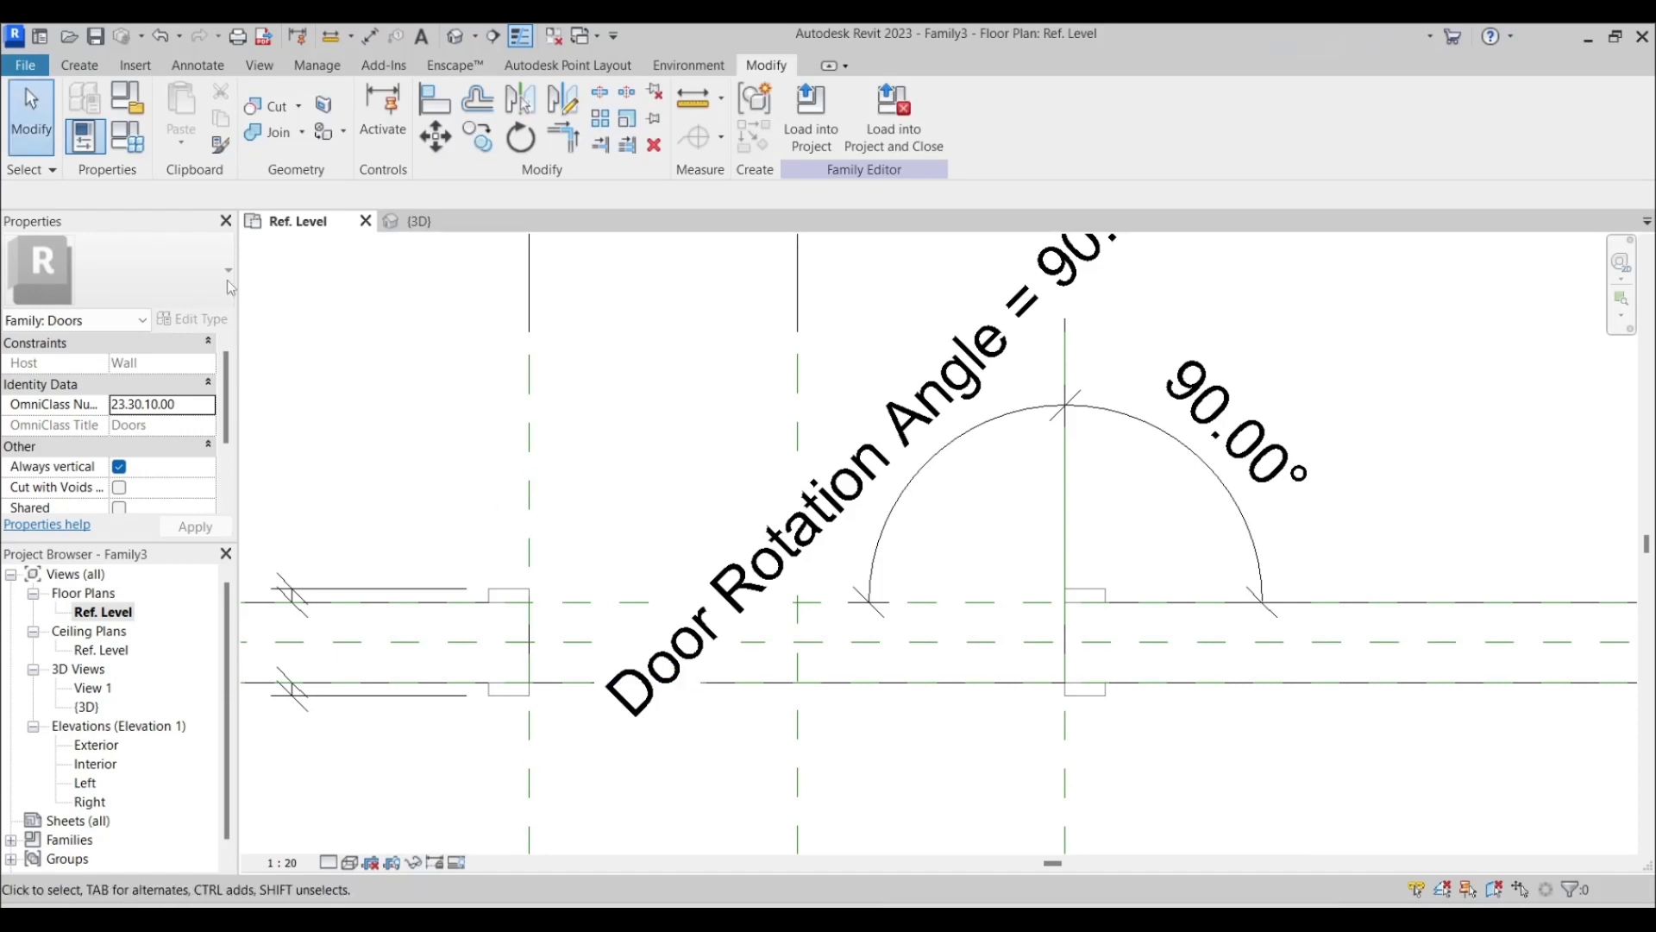
Step: Review the wall opening in the default 3D view, then return to the Ref. Level plan
click(455, 36)
shift+middle_drag(1060, 483, 1177, 649)
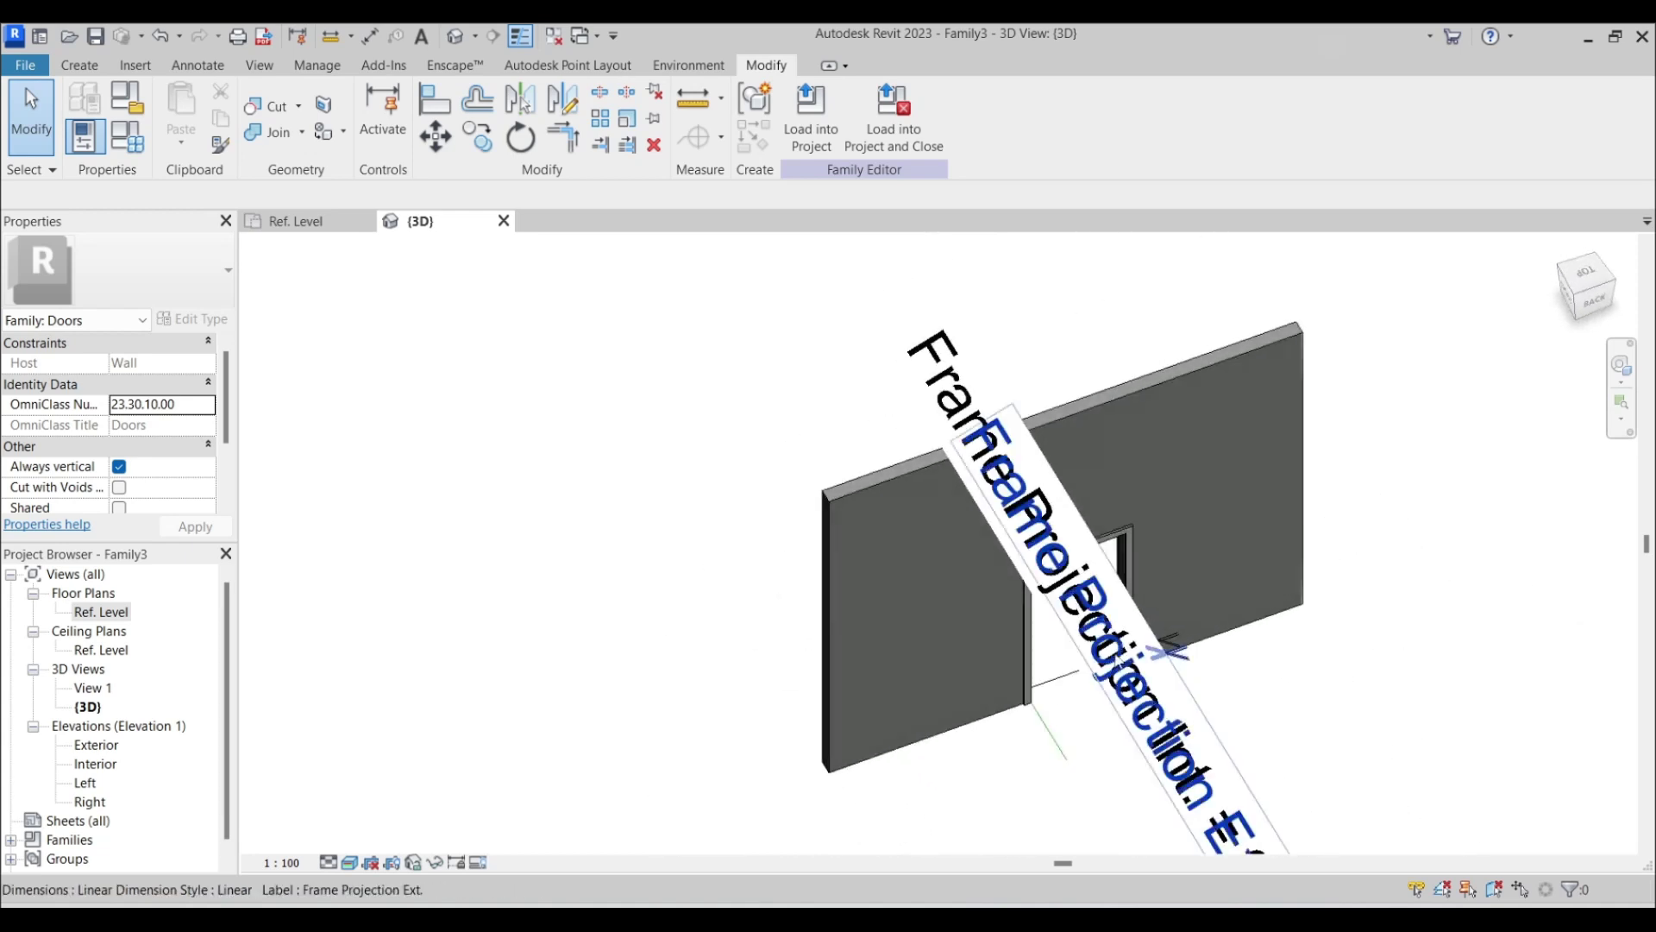
double_click(101, 611)
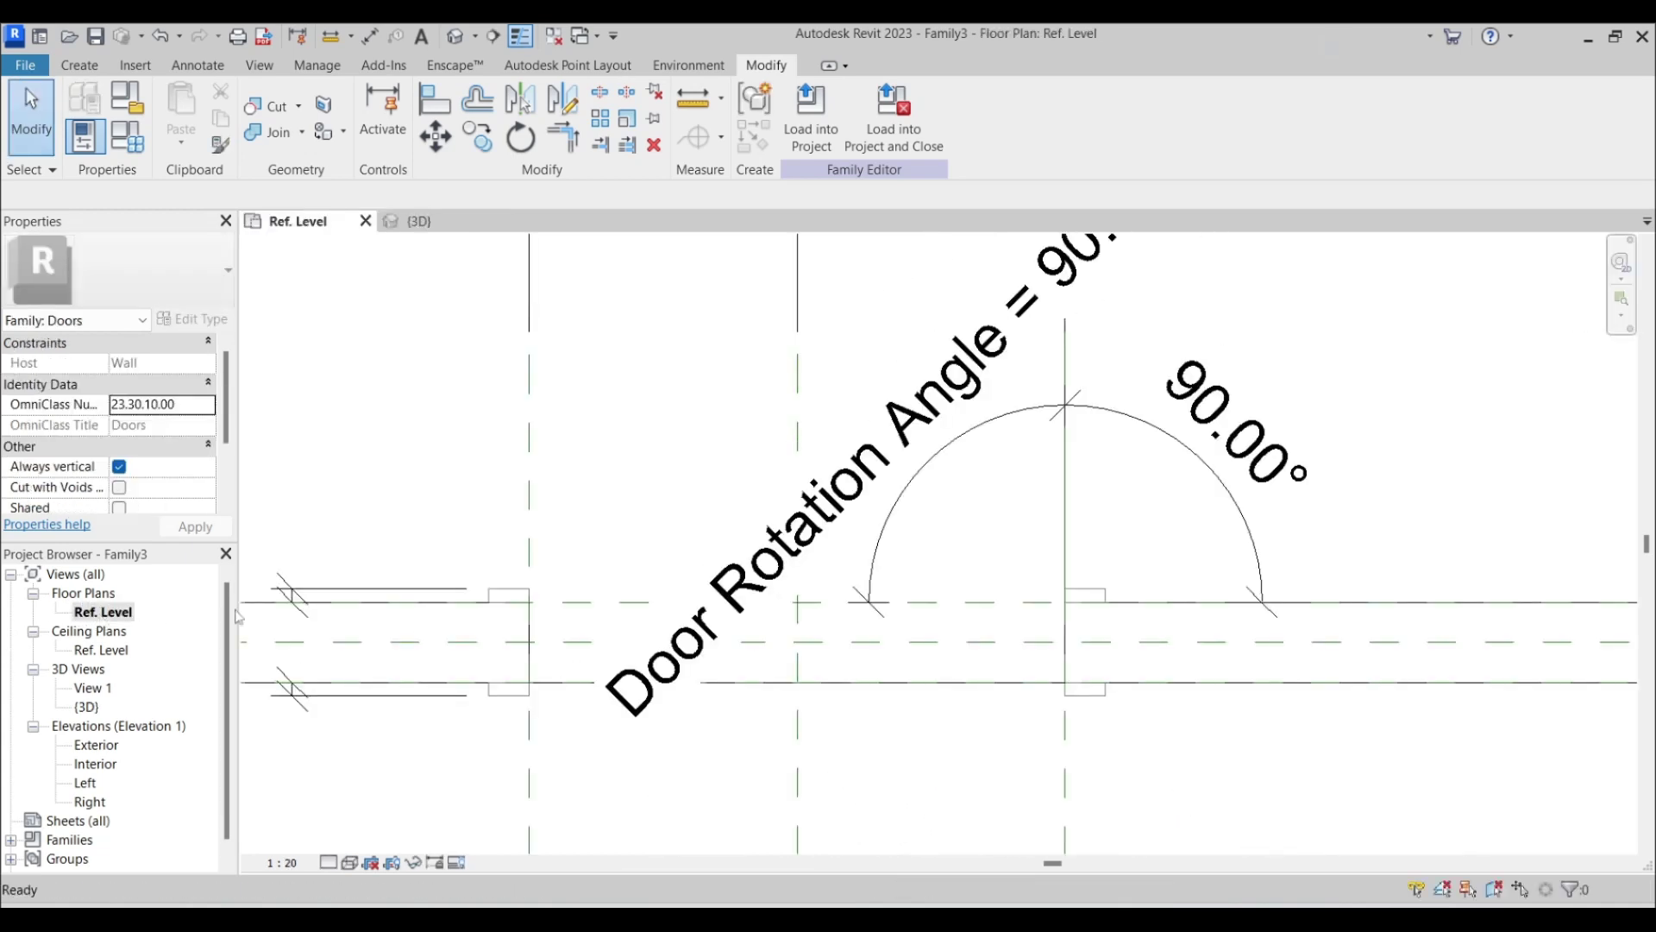
Step: Set the work plane by picking the upright door-leaf reference line
click(79, 68)
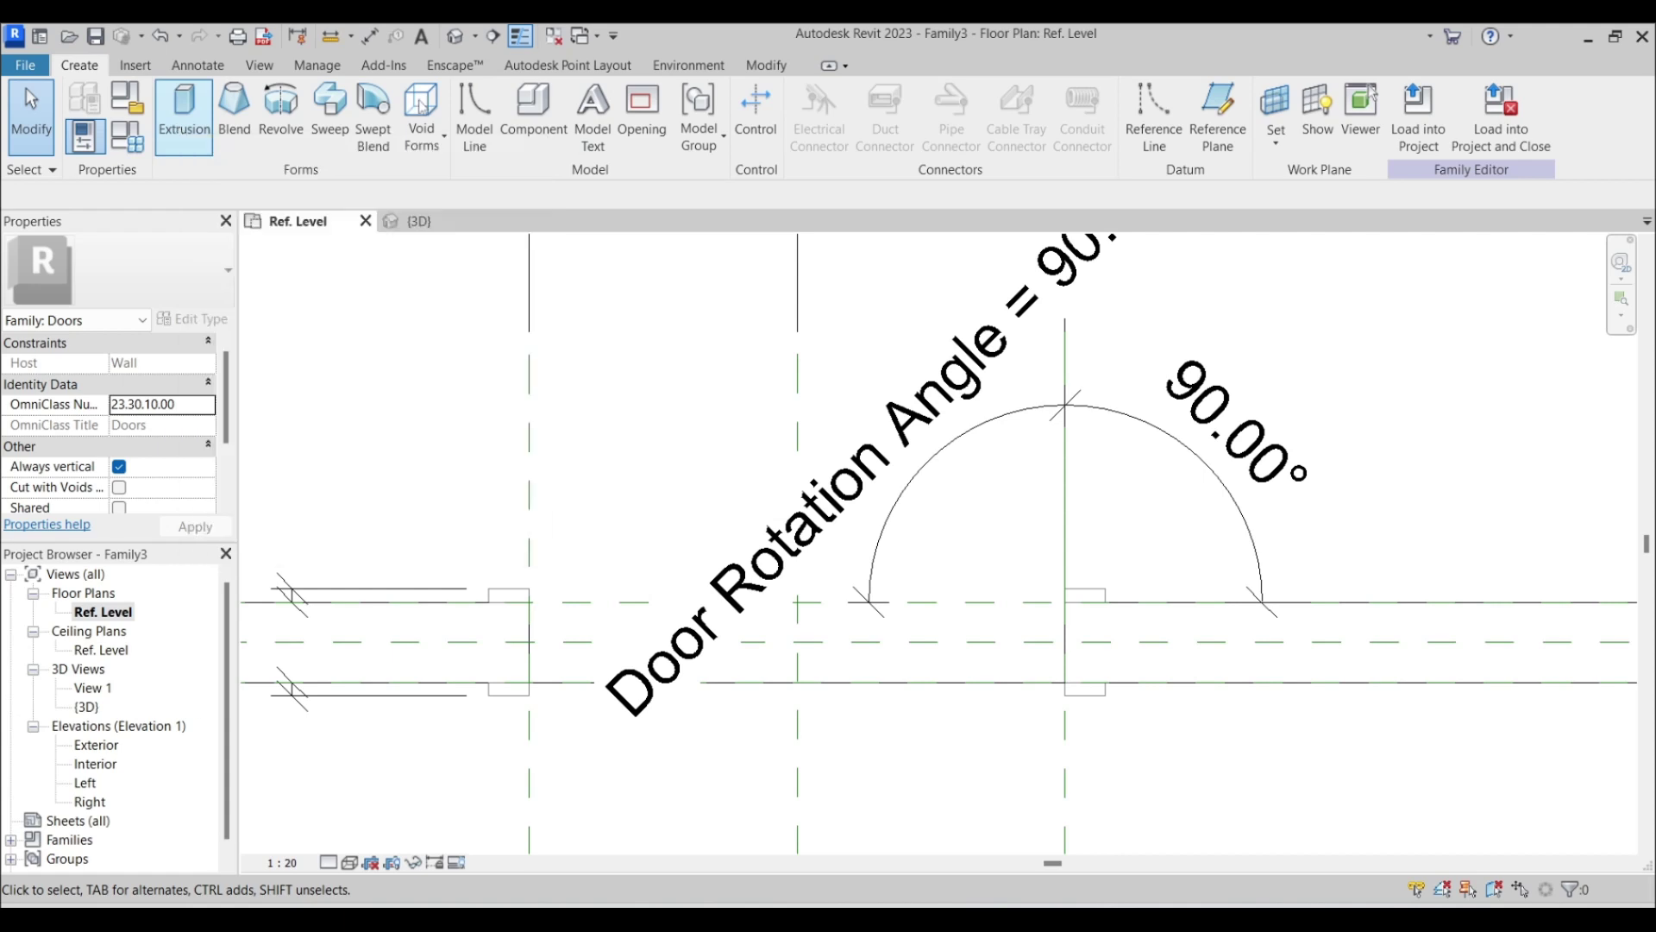
click(1271, 112)
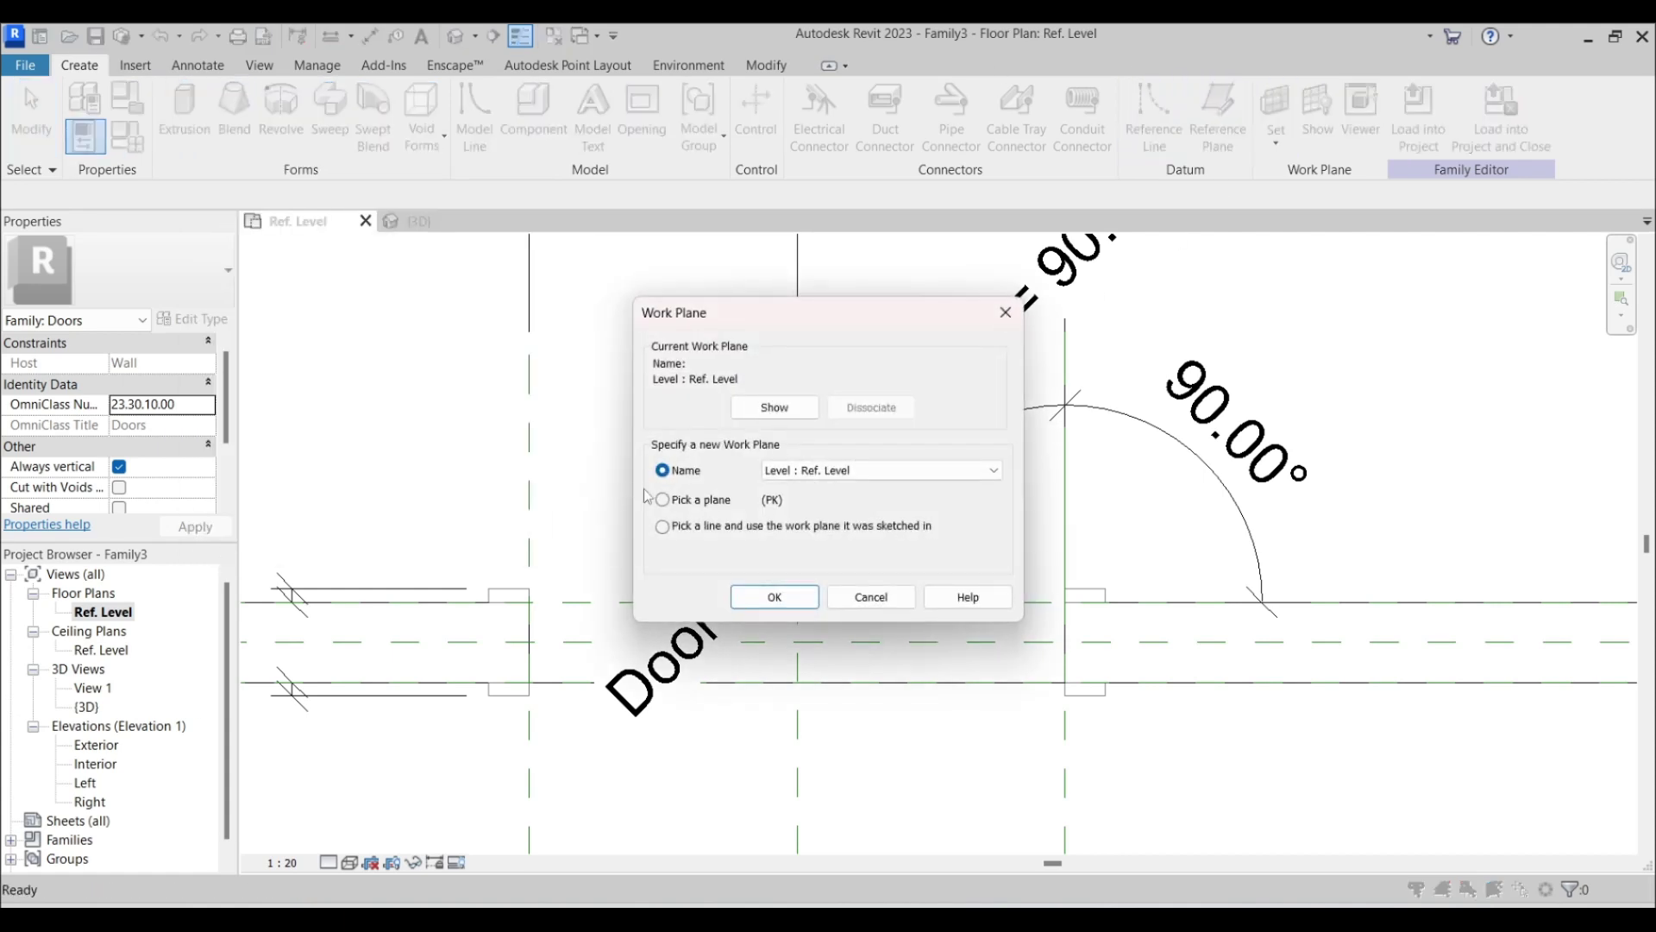
click(675, 502)
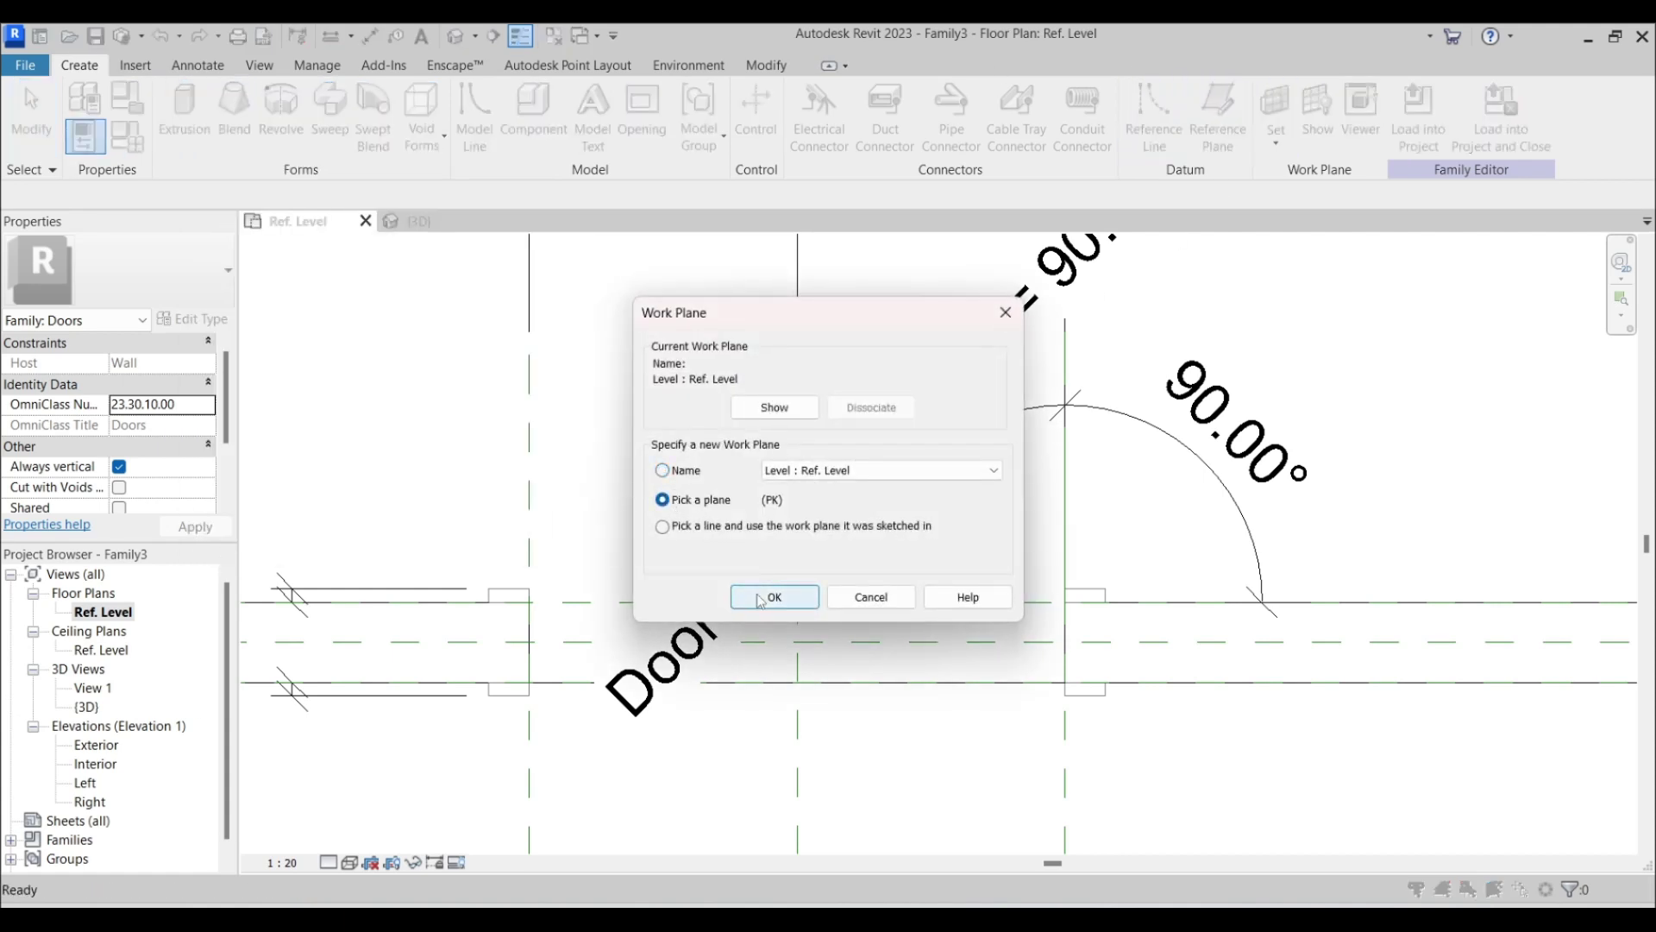
click(776, 597)
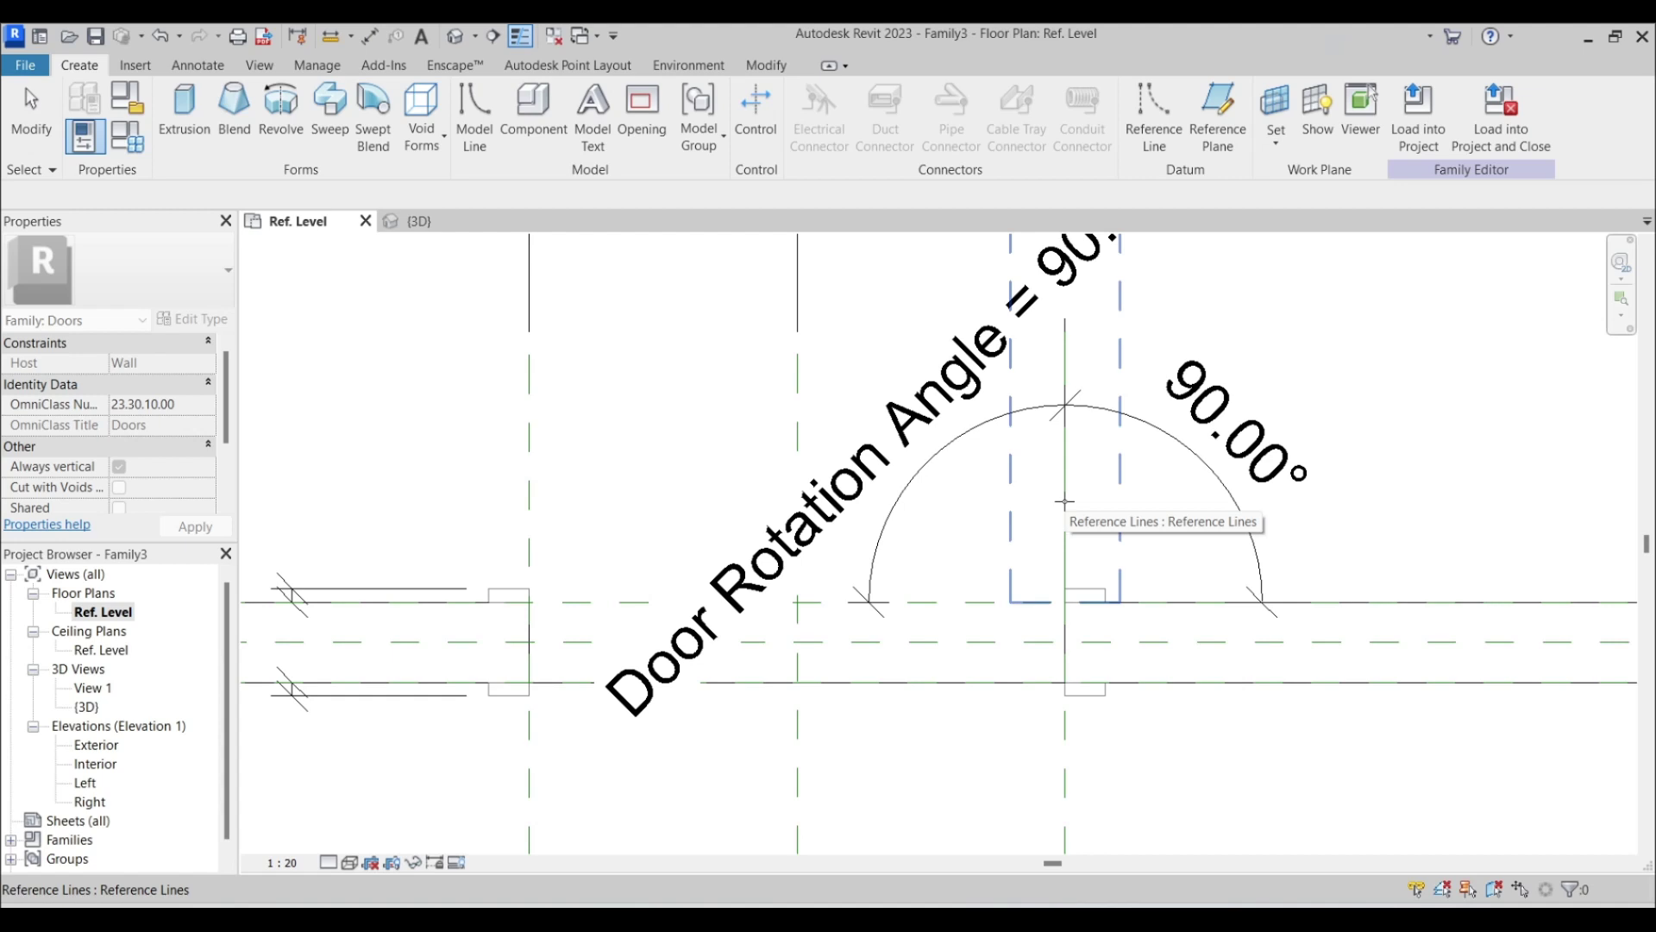
middle_drag(1062, 429, 1031, 635)
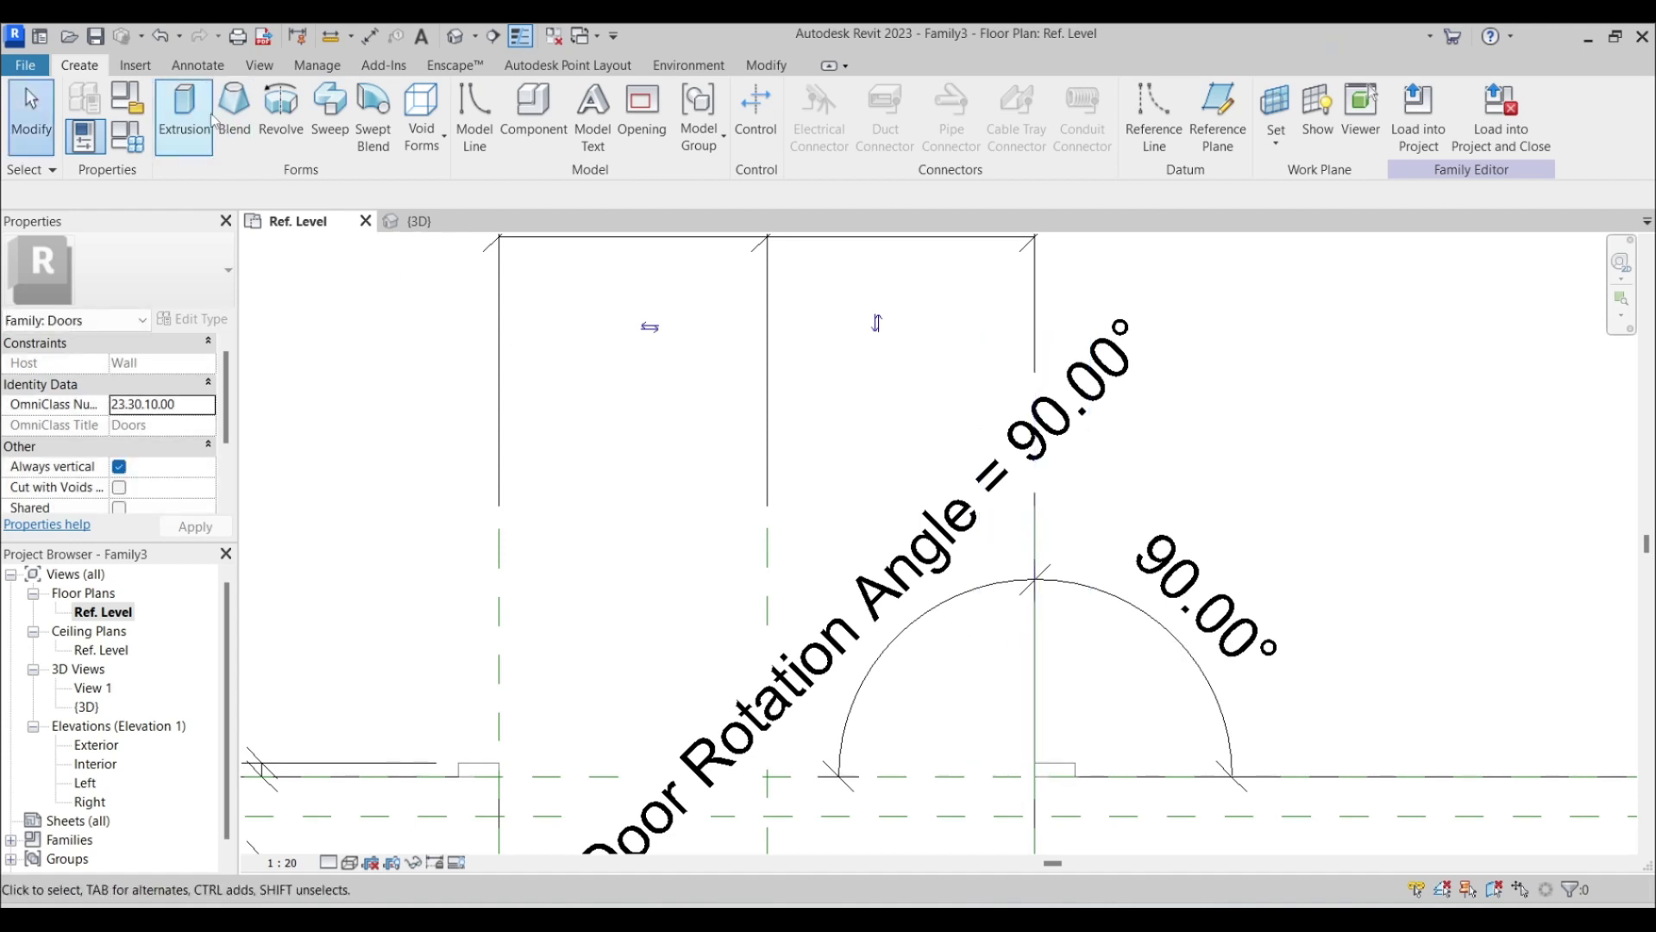
Step: Start an extrusion sketch with a 1000 line running up the reference line
click(184, 108)
click(868, 95)
mouse_move(1019, 657)
middle_down()
mouse_move(1023, 515)
mouse_move(1022, 750)
middle_up()
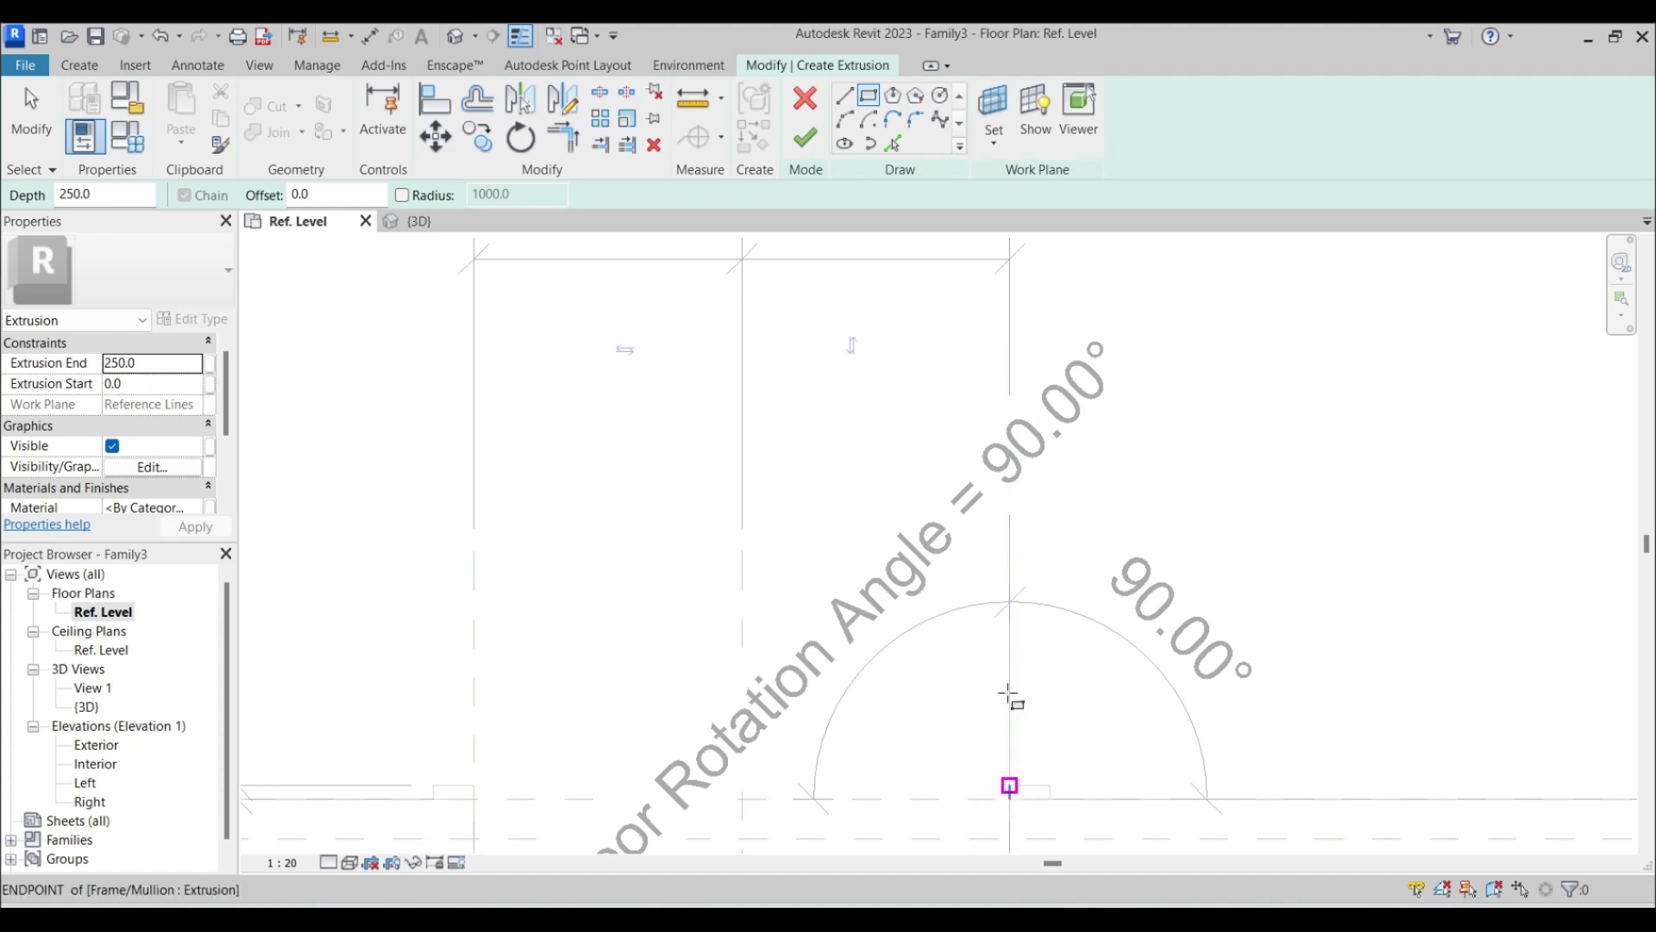
click(844, 95)
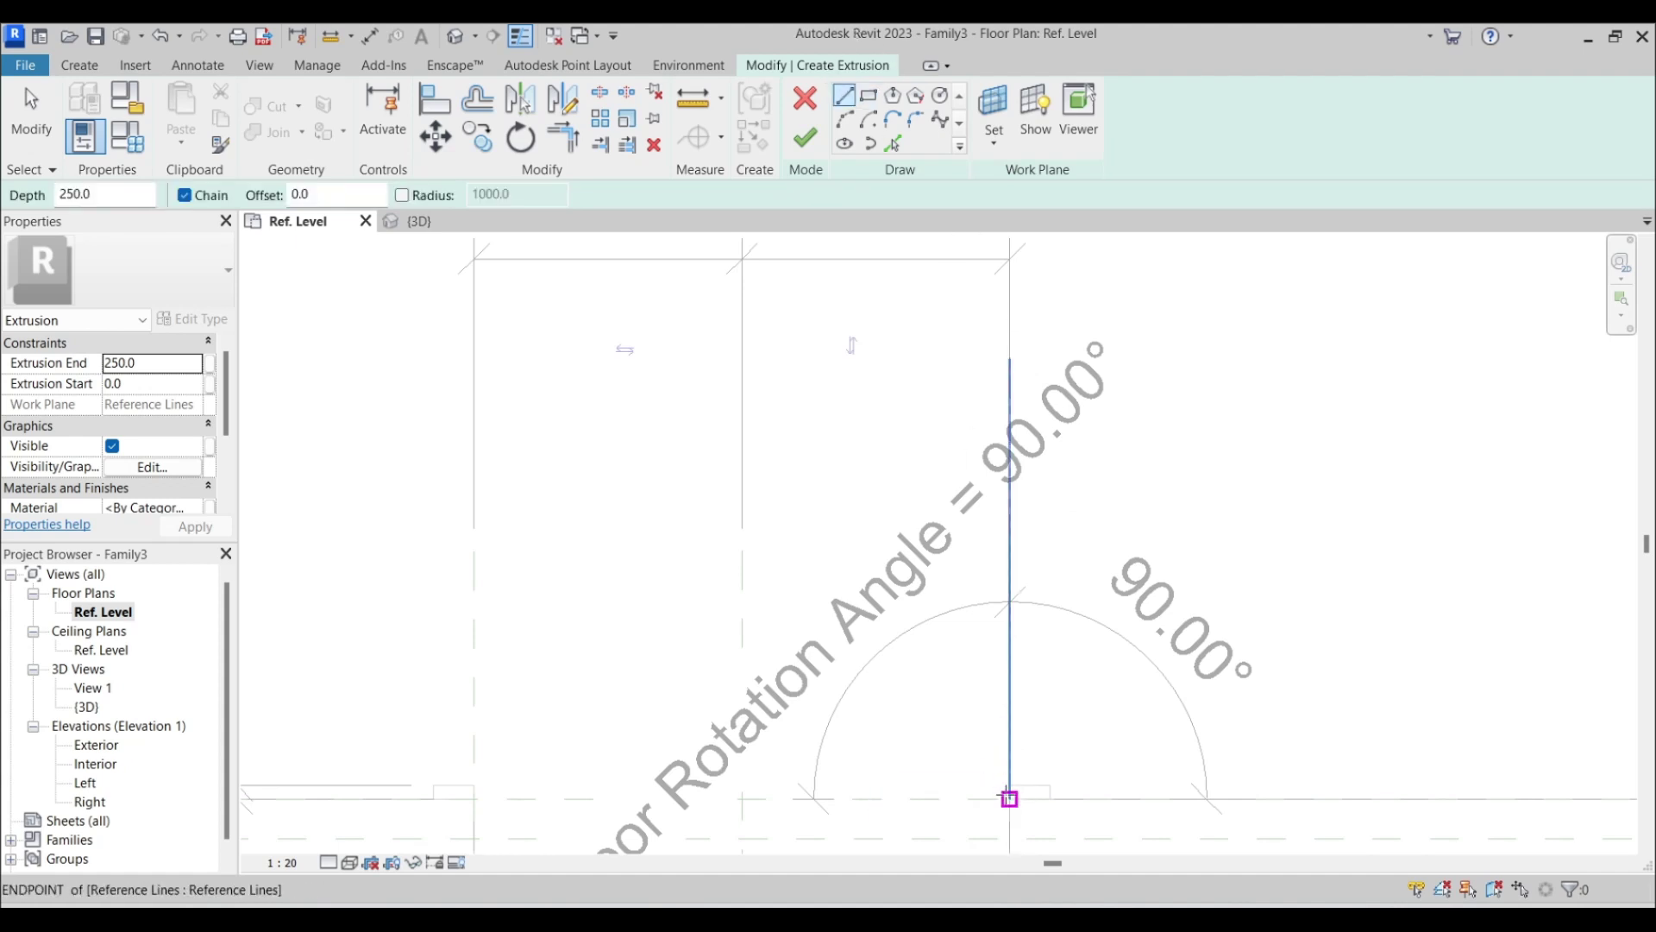
click(1009, 798)
text(1000)
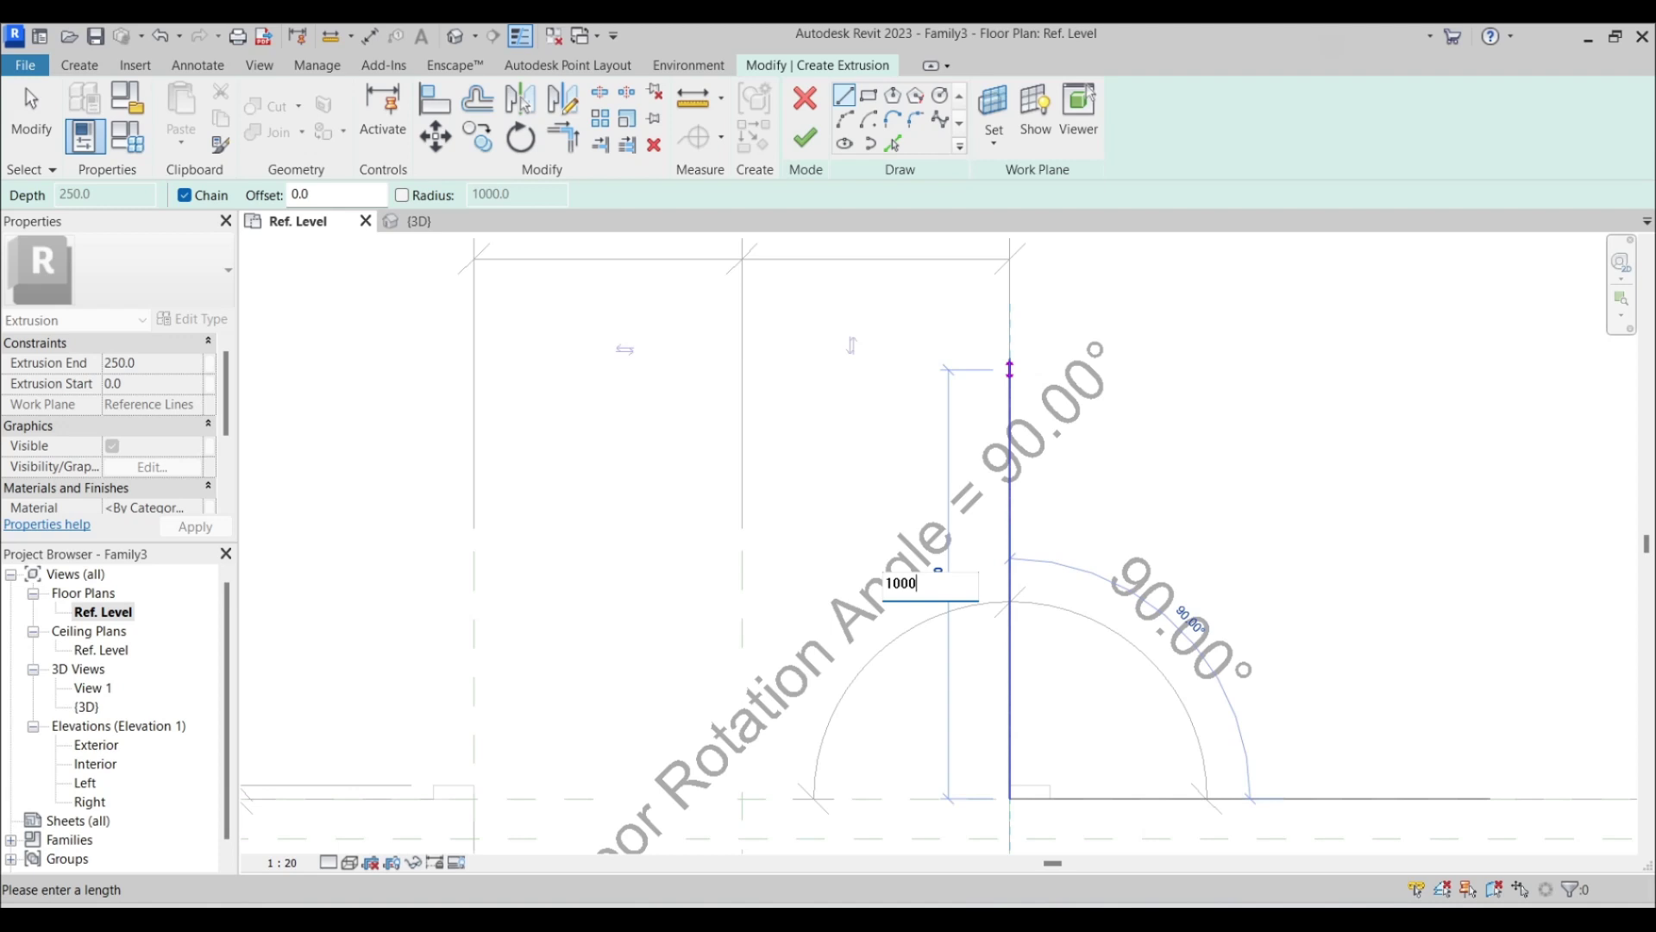
key(Return)
Step: Add the 40 cross piece and a return line down to the wall edge
scroll(1005, 330, down, 2)
middle_drag(1005, 284, 1007, 638)
scroll(1009, 652, up, 3)
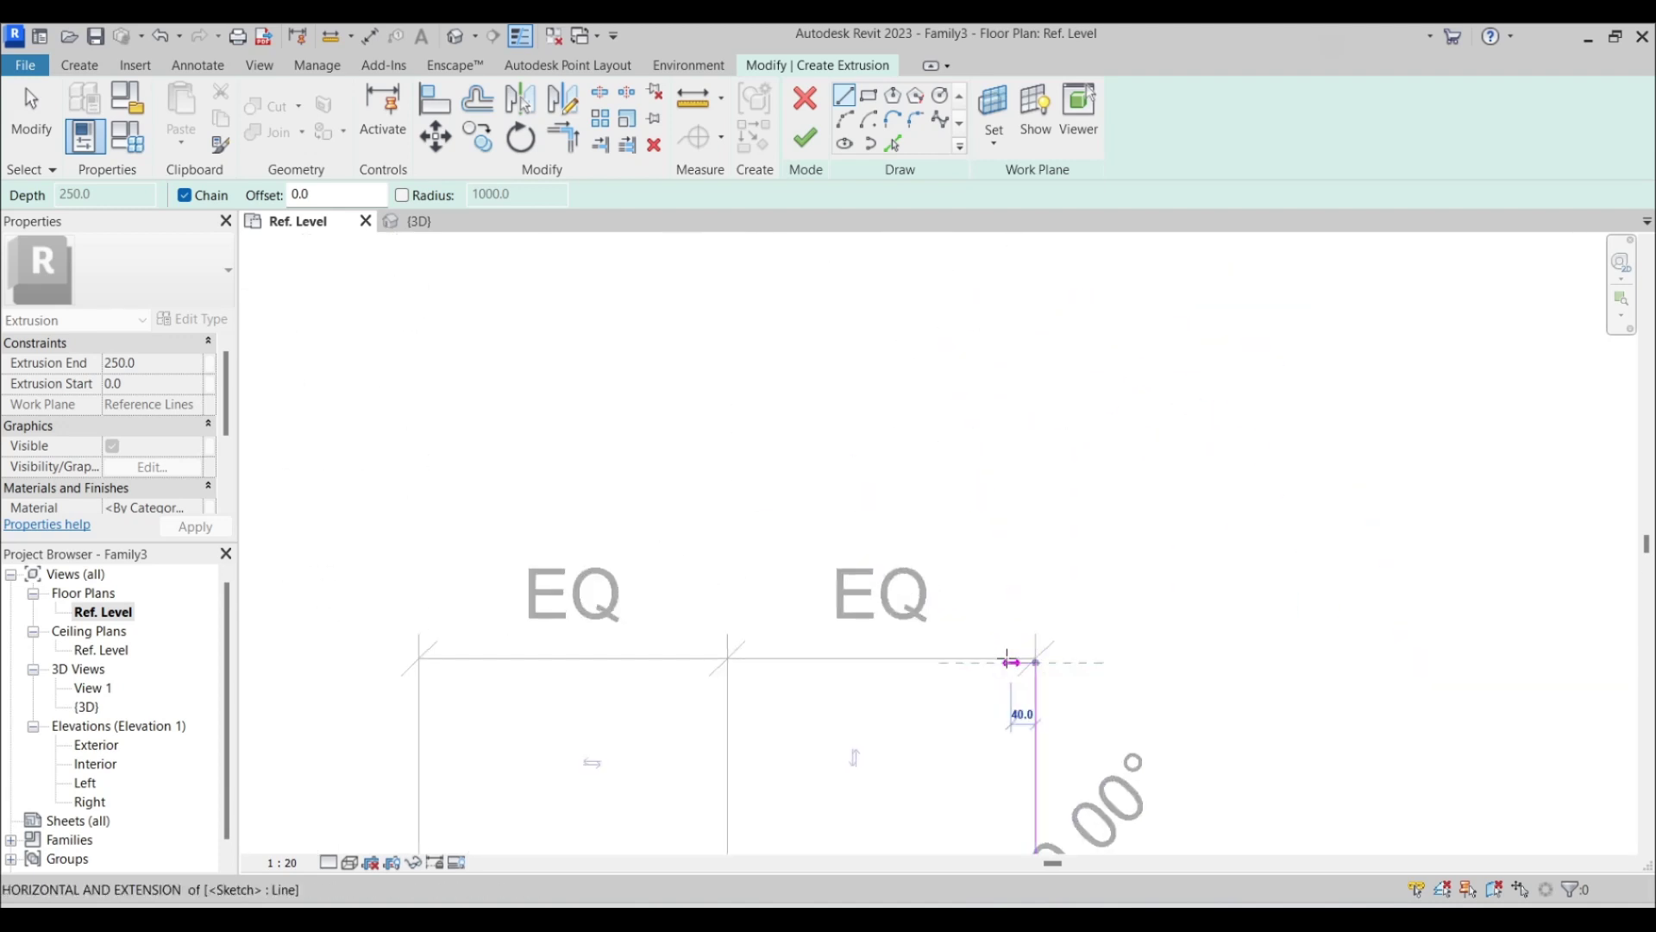
text(40)
key(Return)
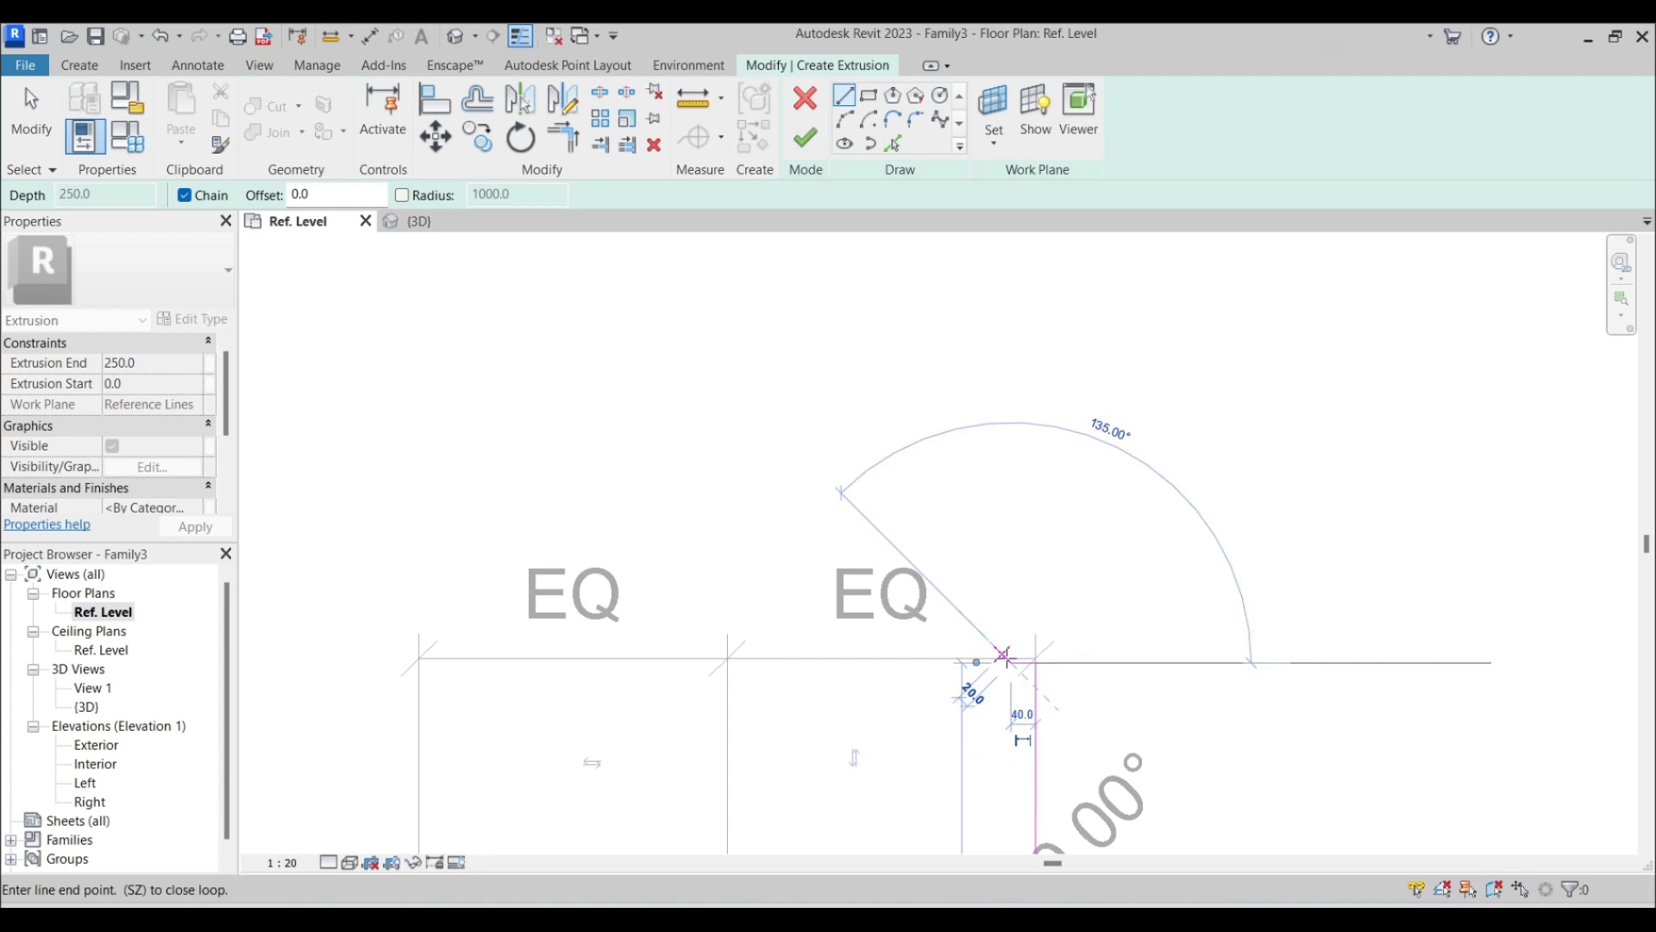
scroll(1001, 664, up, 3)
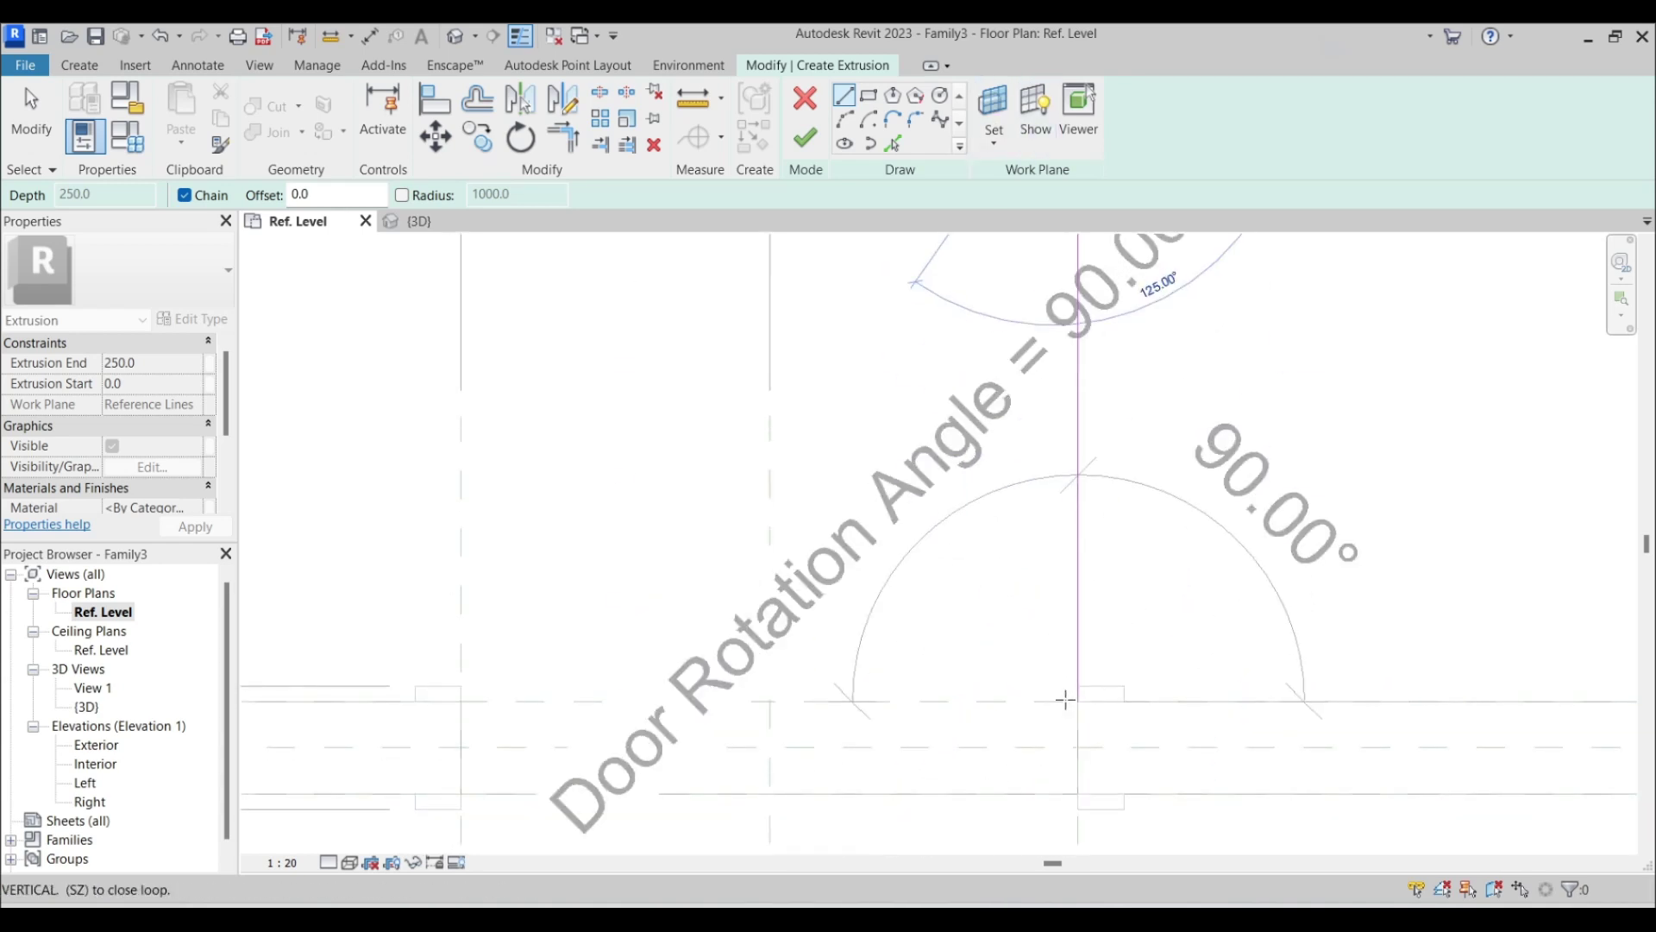
middle_drag(1061, 711, 1057, 512)
scroll(1057, 677, up, 1)
click(1053, 610)
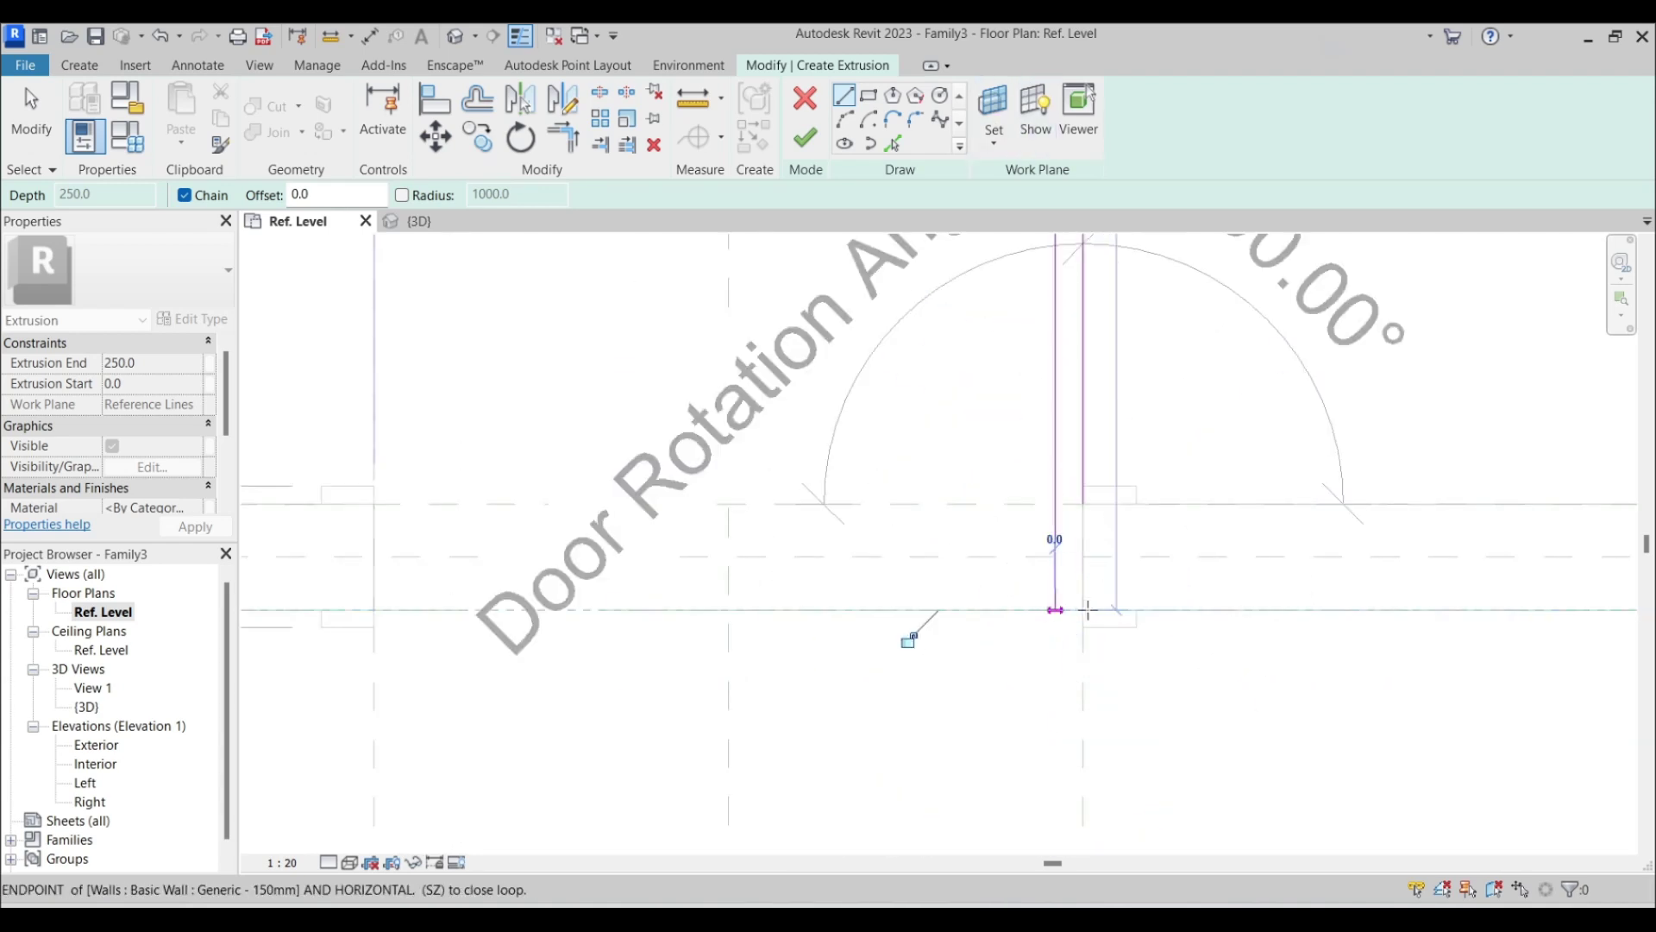
click(1082, 608)
key(Escape)
key(Escape)
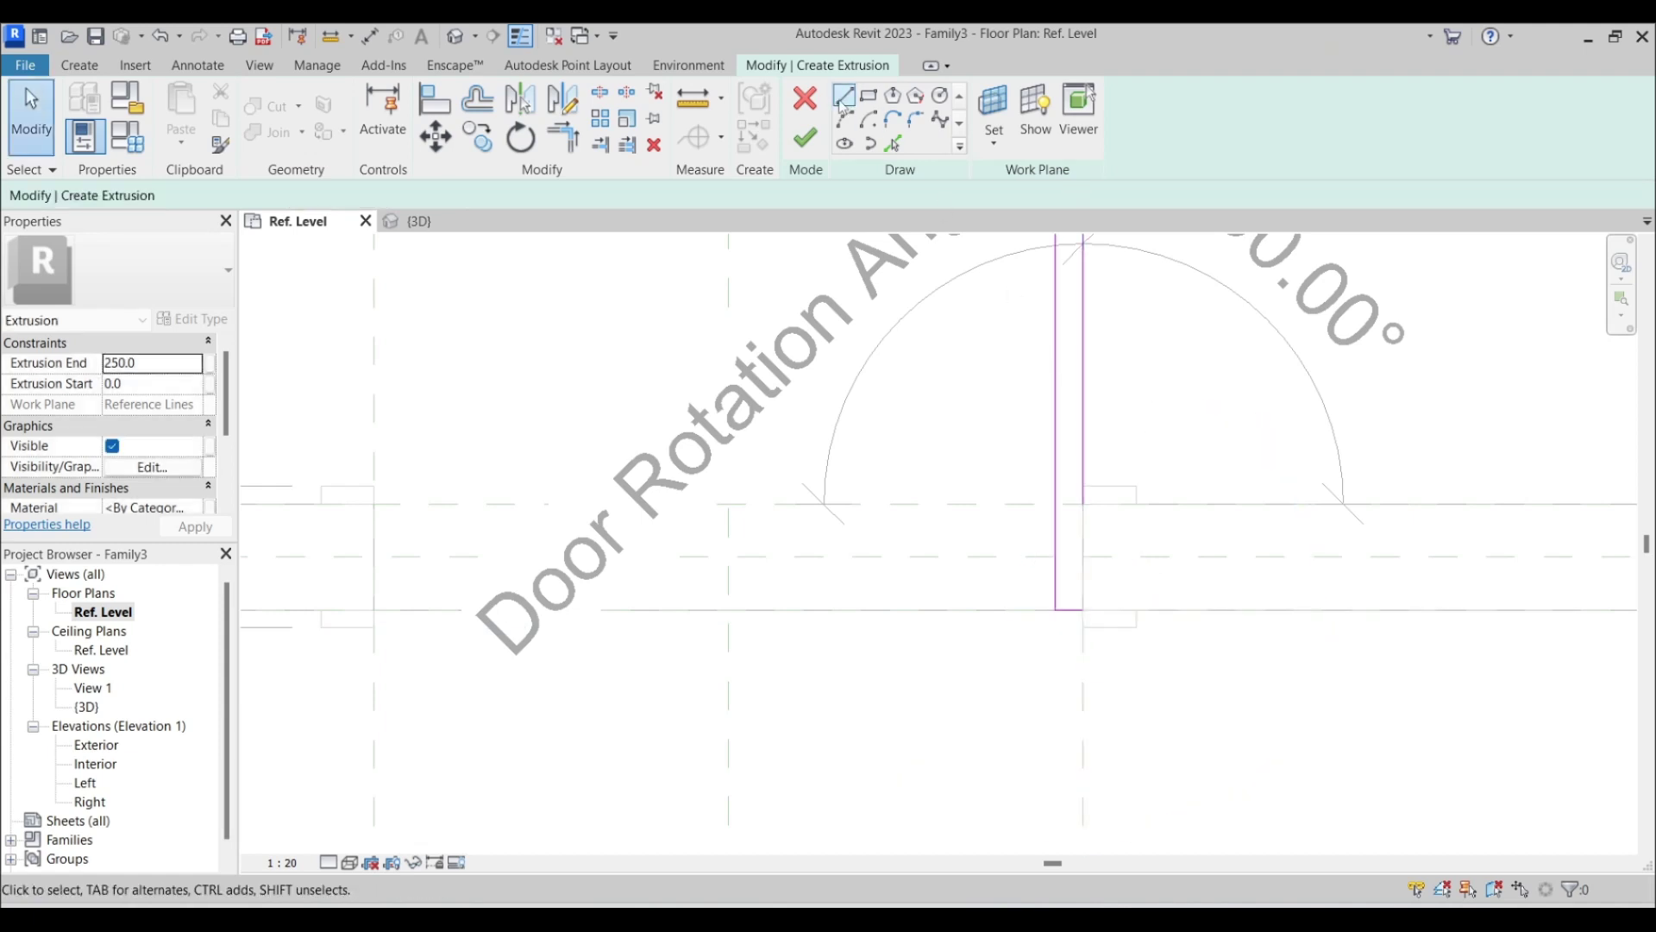
Step: Align the leaf sketch edge to the wall line using AL, then pan over the whole sketch
key(a)
key(l)
click(1081, 483)
scroll(1083, 531, up, 3)
scroll(1079, 559, down, 5)
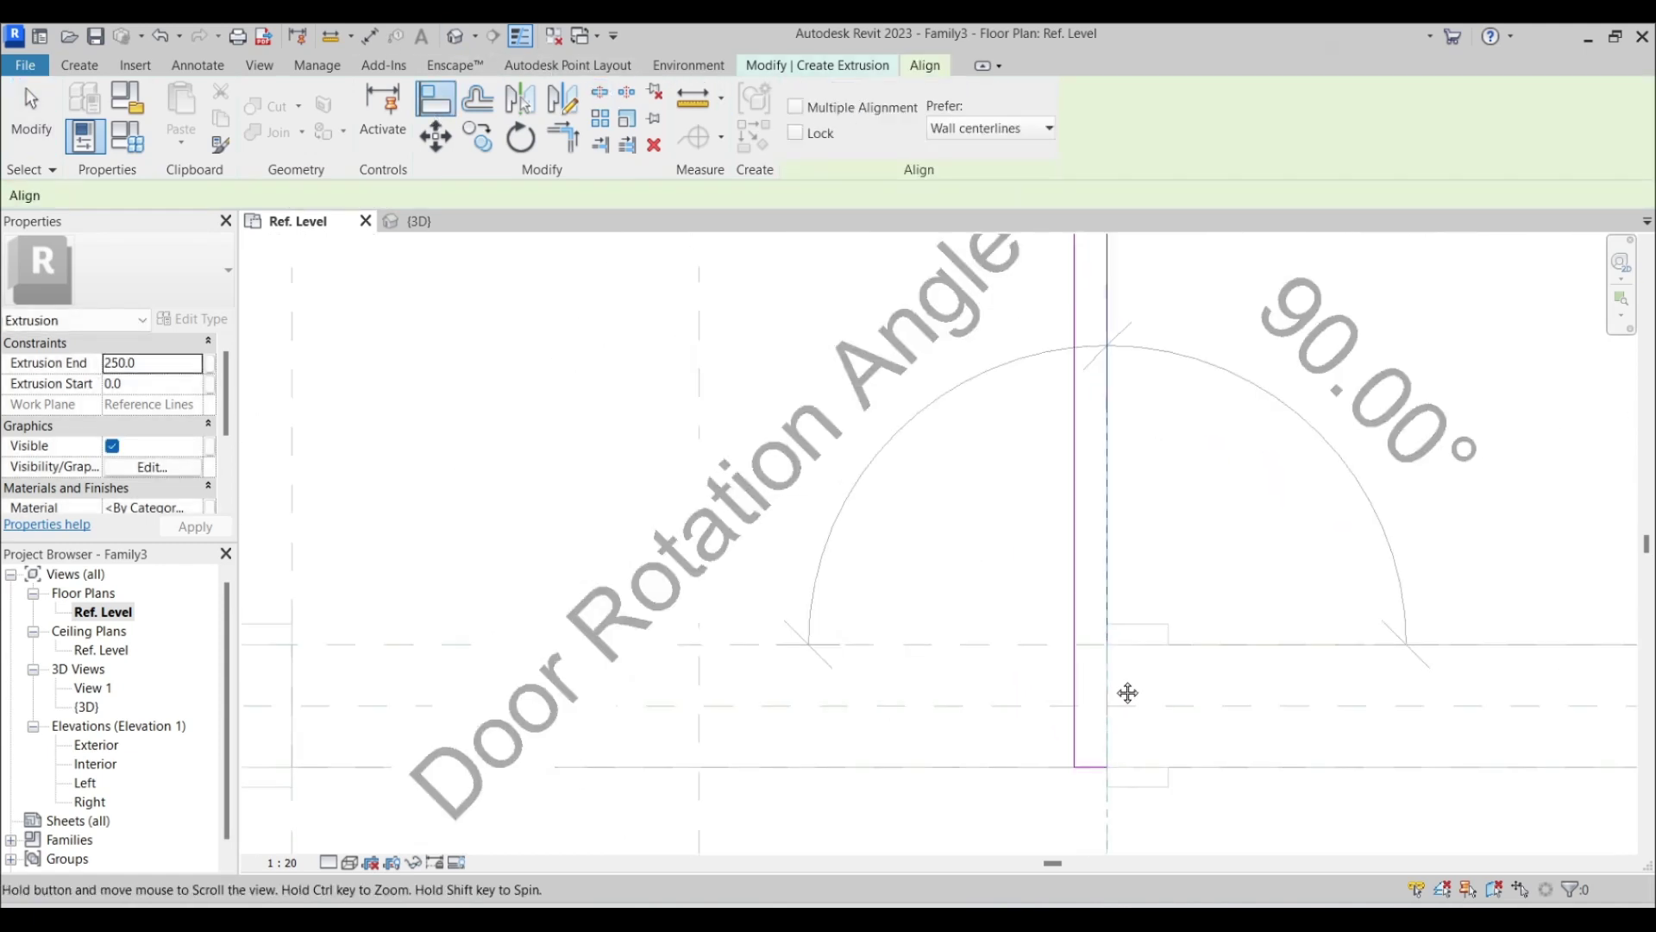
scroll(1152, 504, up, 4)
key(Escape)
key(Escape)
scroll(1113, 458, up, 2)
scroll(1098, 451, down, 1)
middle_drag(1098, 451, 1008, 253)
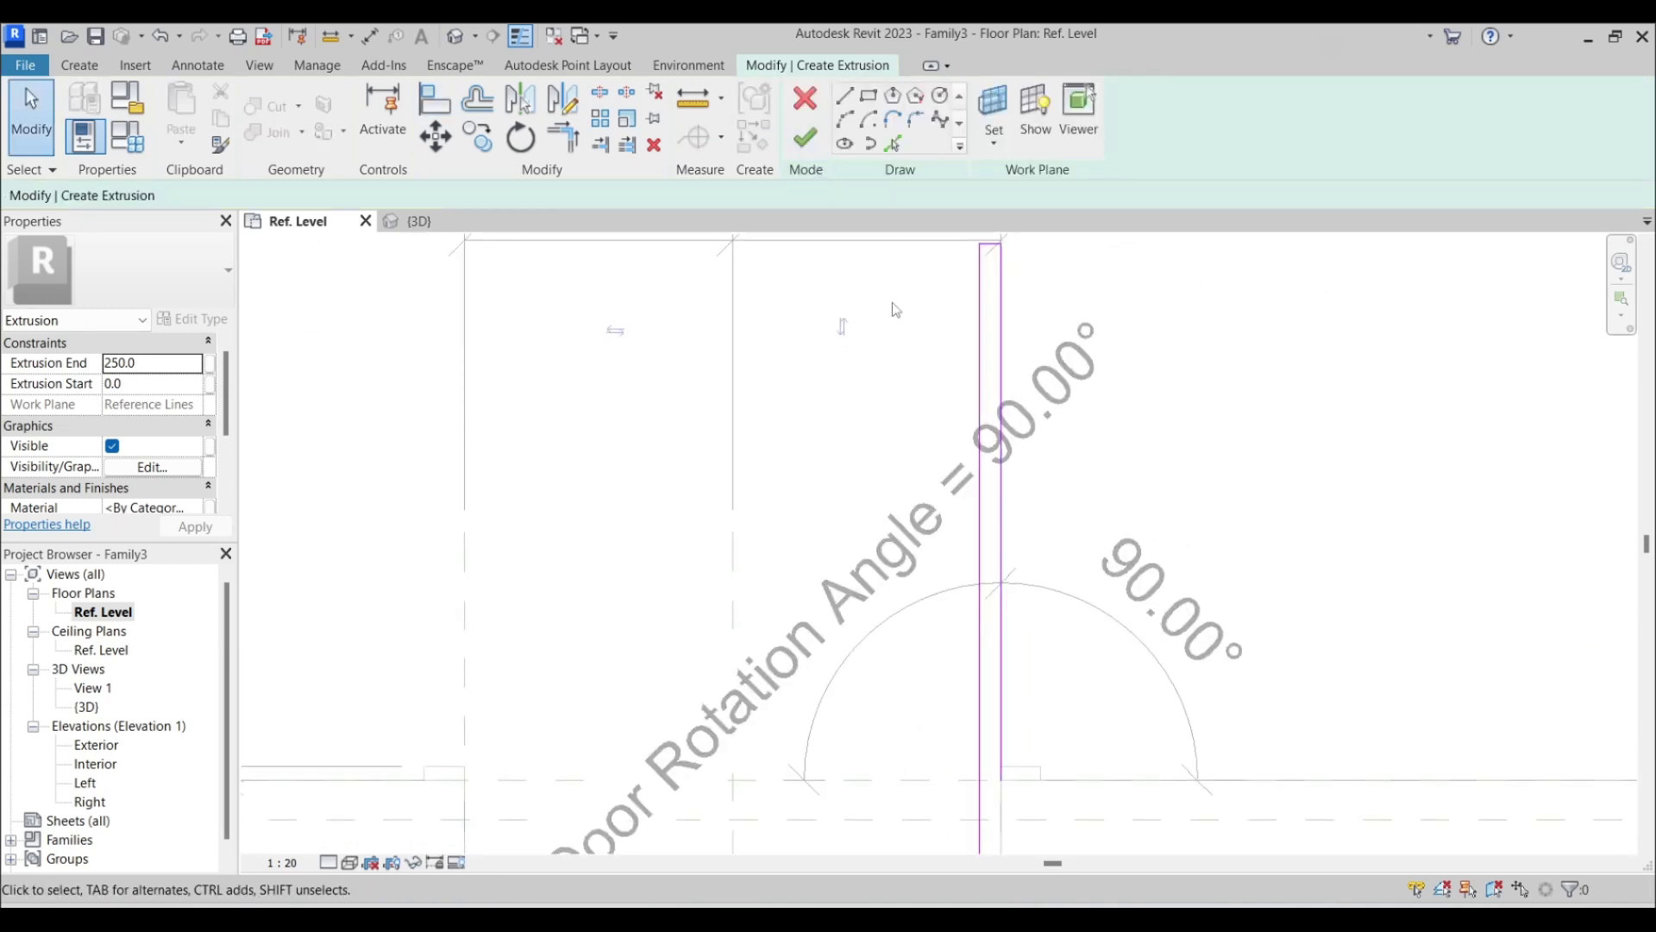
middle_drag(1023, 481, 1017, 308)
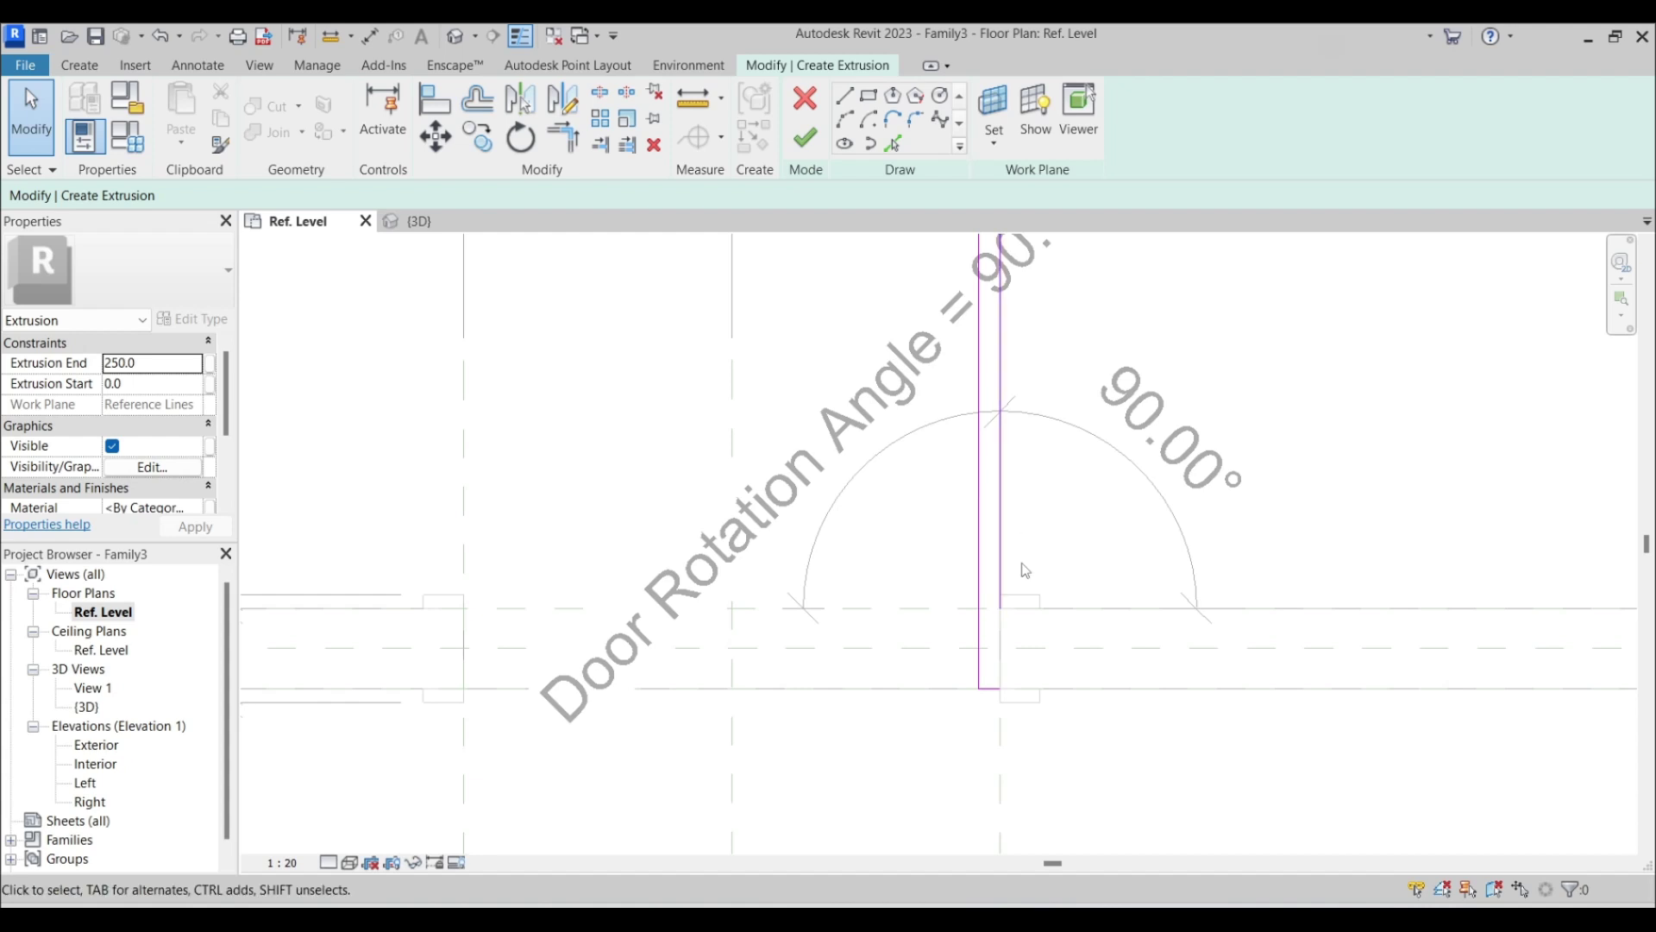
middle_drag(1043, 370, 1037, 587)
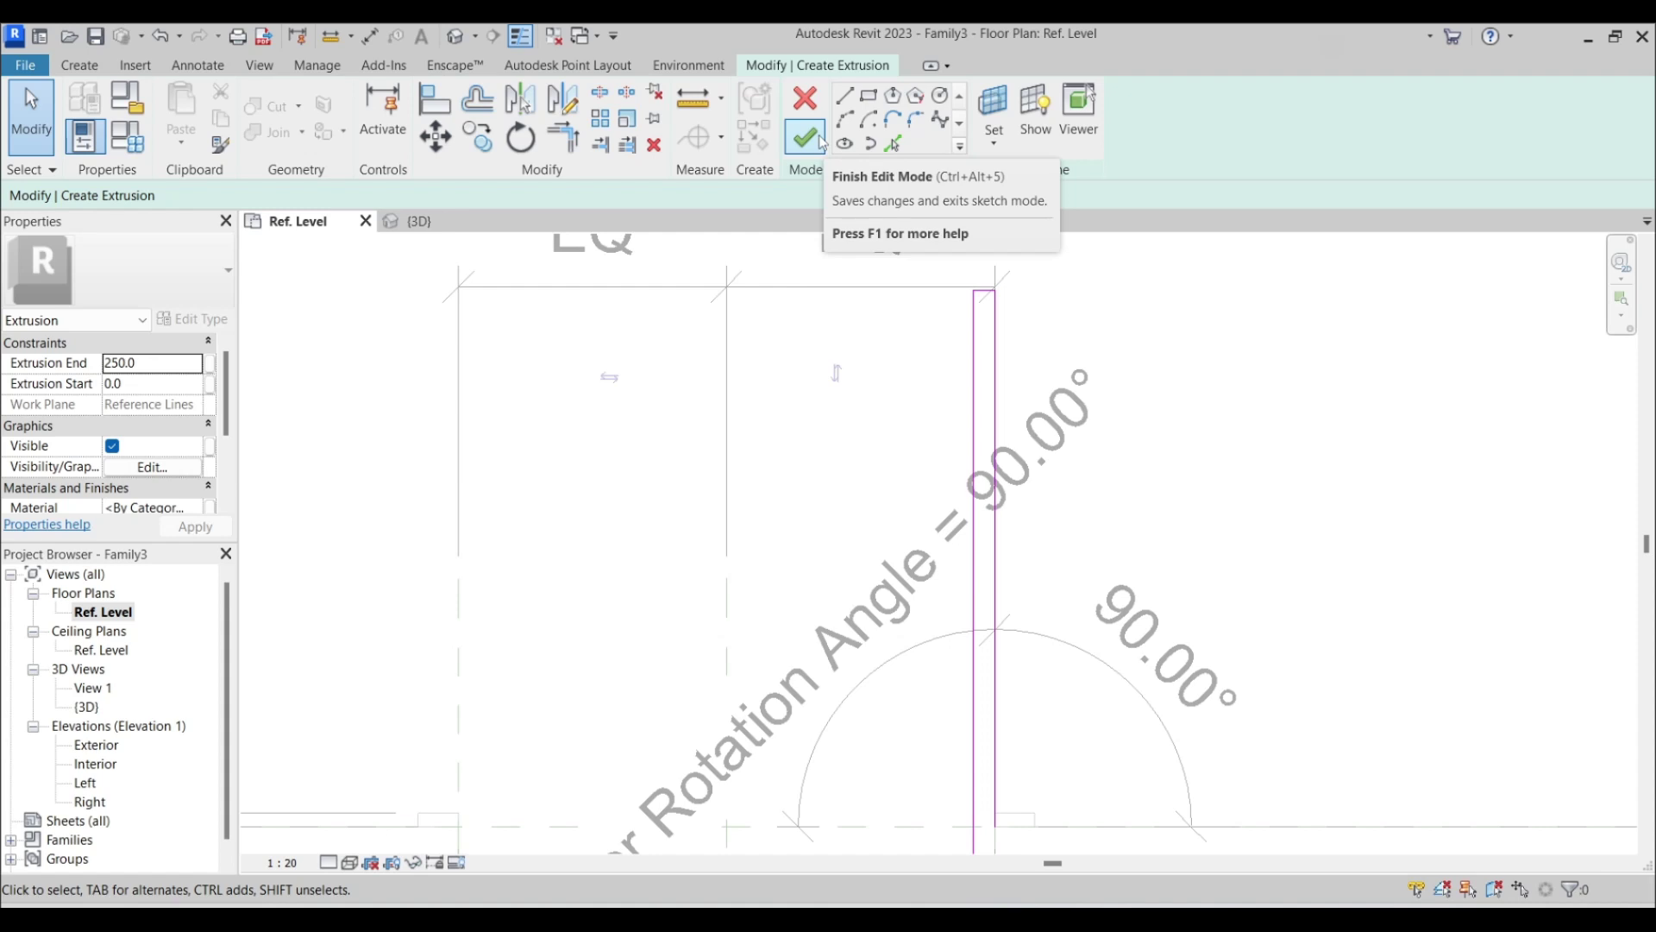
Step: After the open-loop error, trim the leaf outline's open corner closed
click(815, 140)
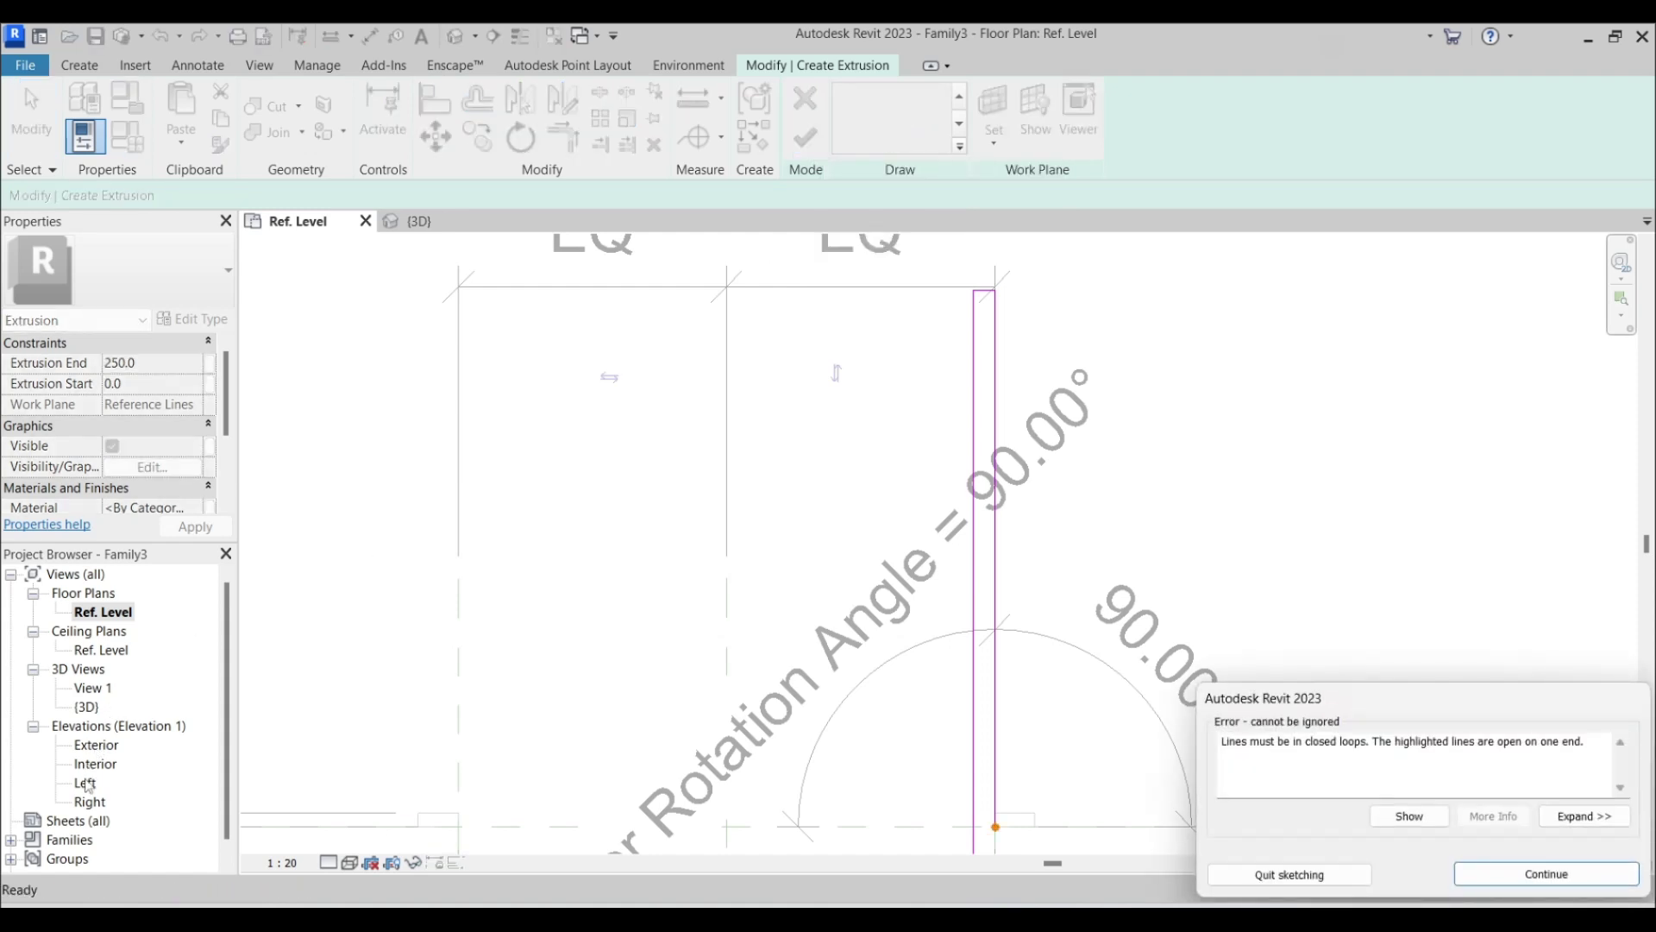
click(1546, 874)
middle_drag(1236, 780, 1188, 405)
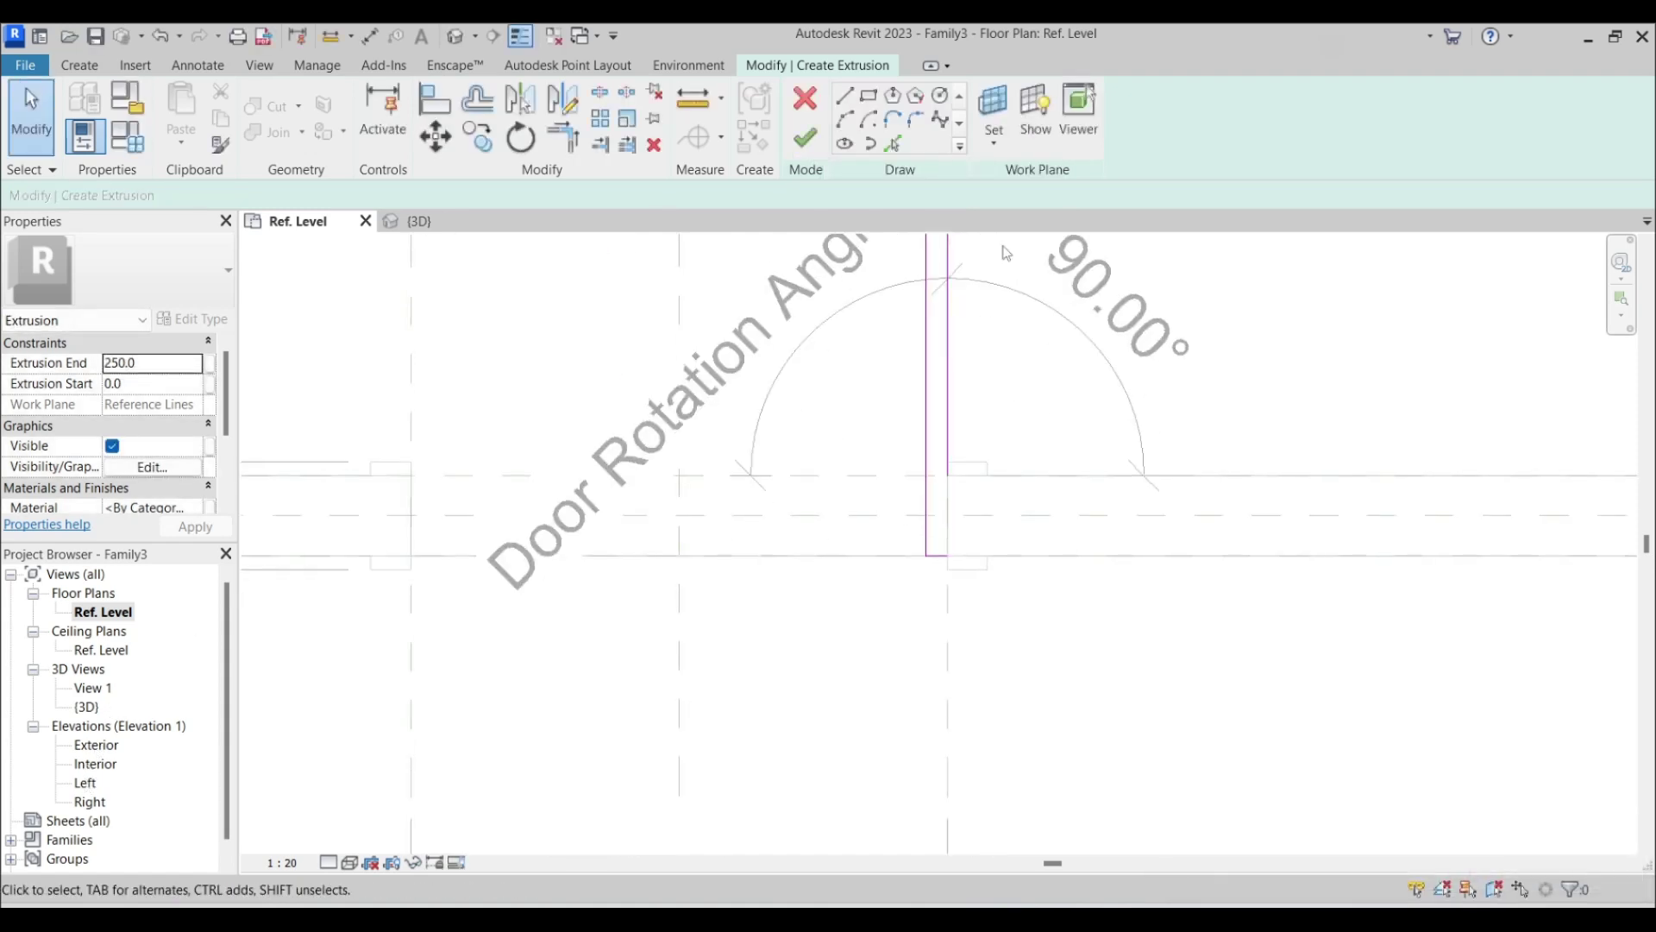
scroll(921, 593, up, 2)
key(t)
key(r)
click(946, 451)
click(954, 477)
scroll(949, 502, up, 3)
key(Escape)
key(Escape)
Step: Move the leaf sketch's bottom edge up to the reference line
click(943, 728)
drag(944, 729, 945, 587)
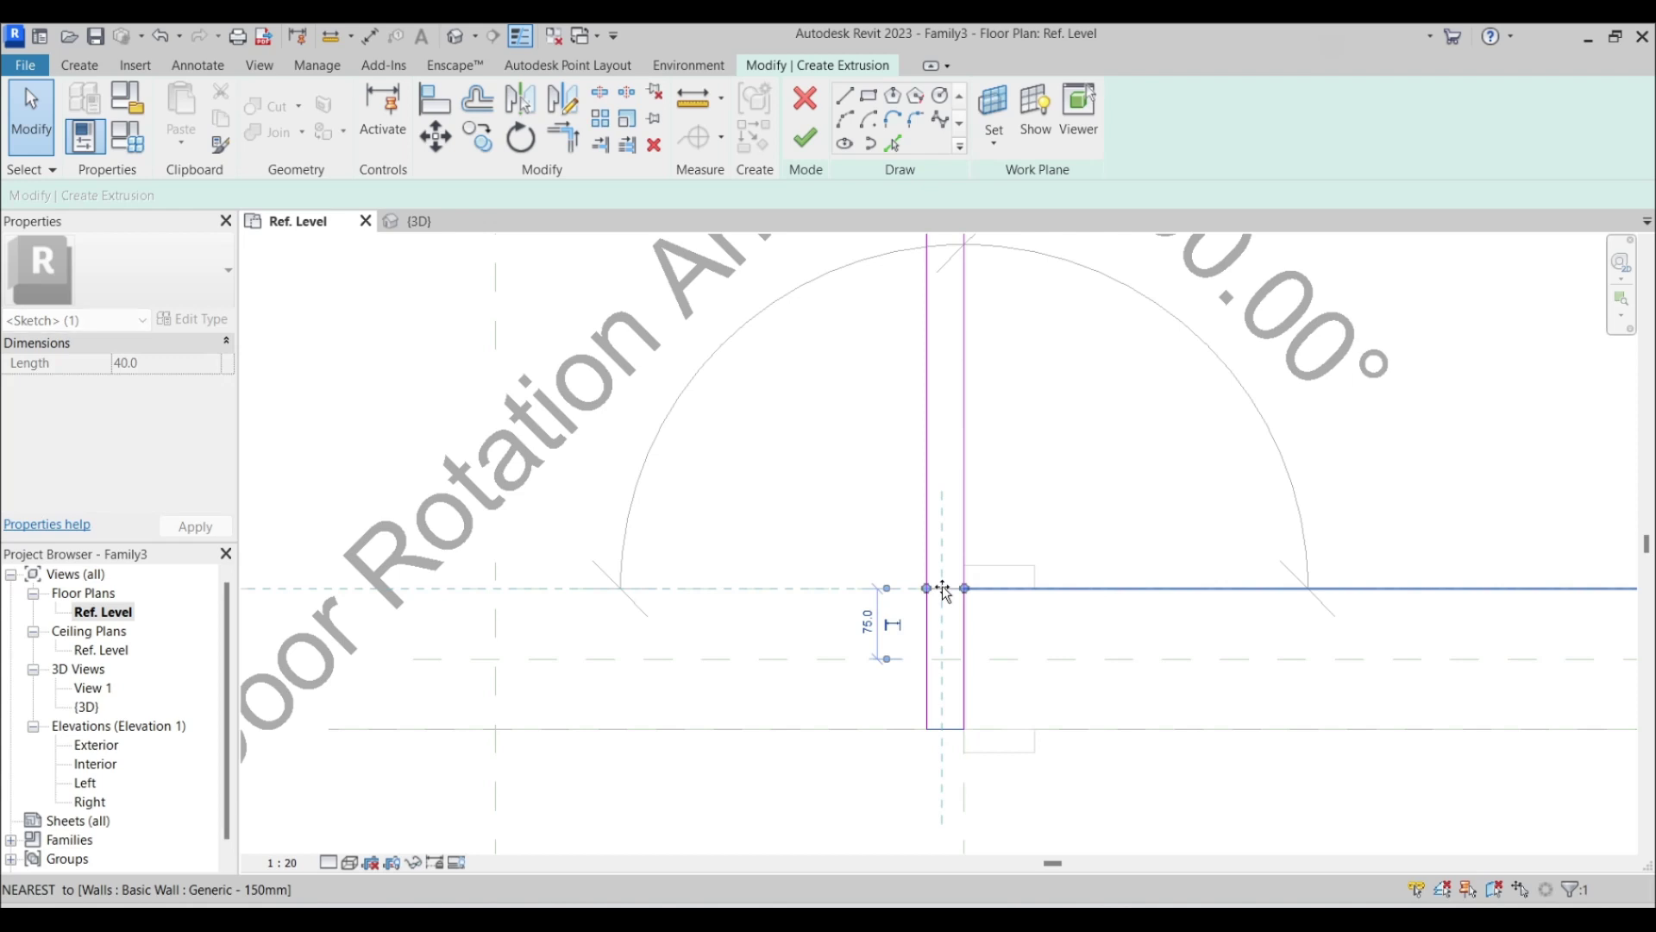
scroll(953, 566, down, 4)
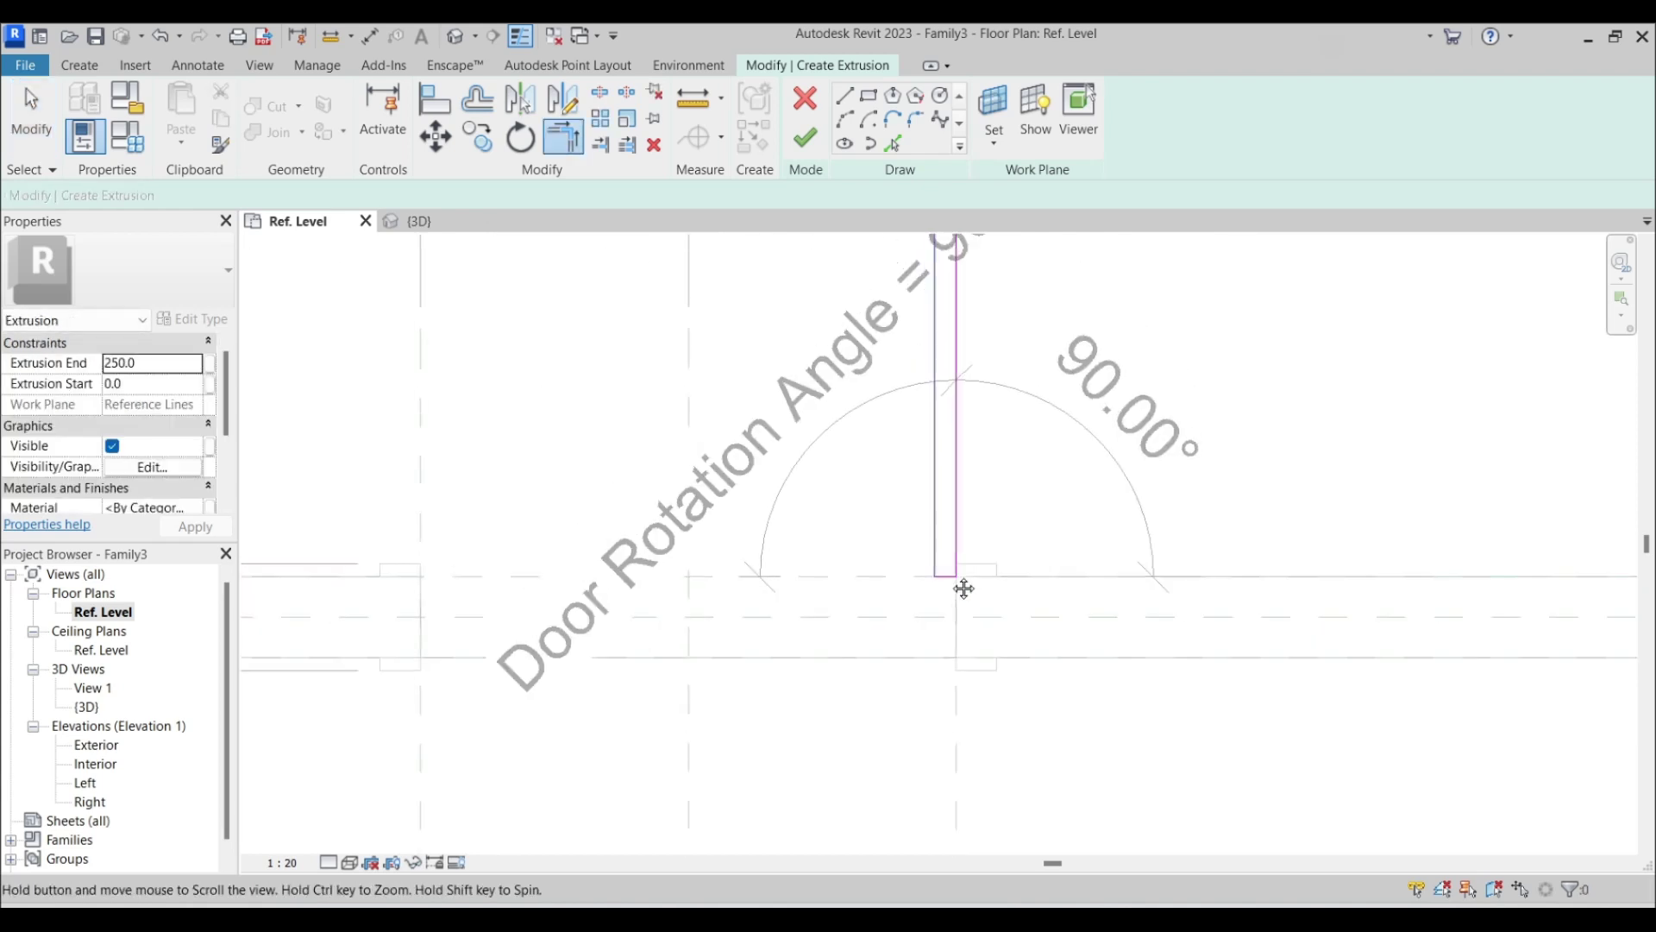
Step: Measure the length of the door-leaf sketch
click(331, 36)
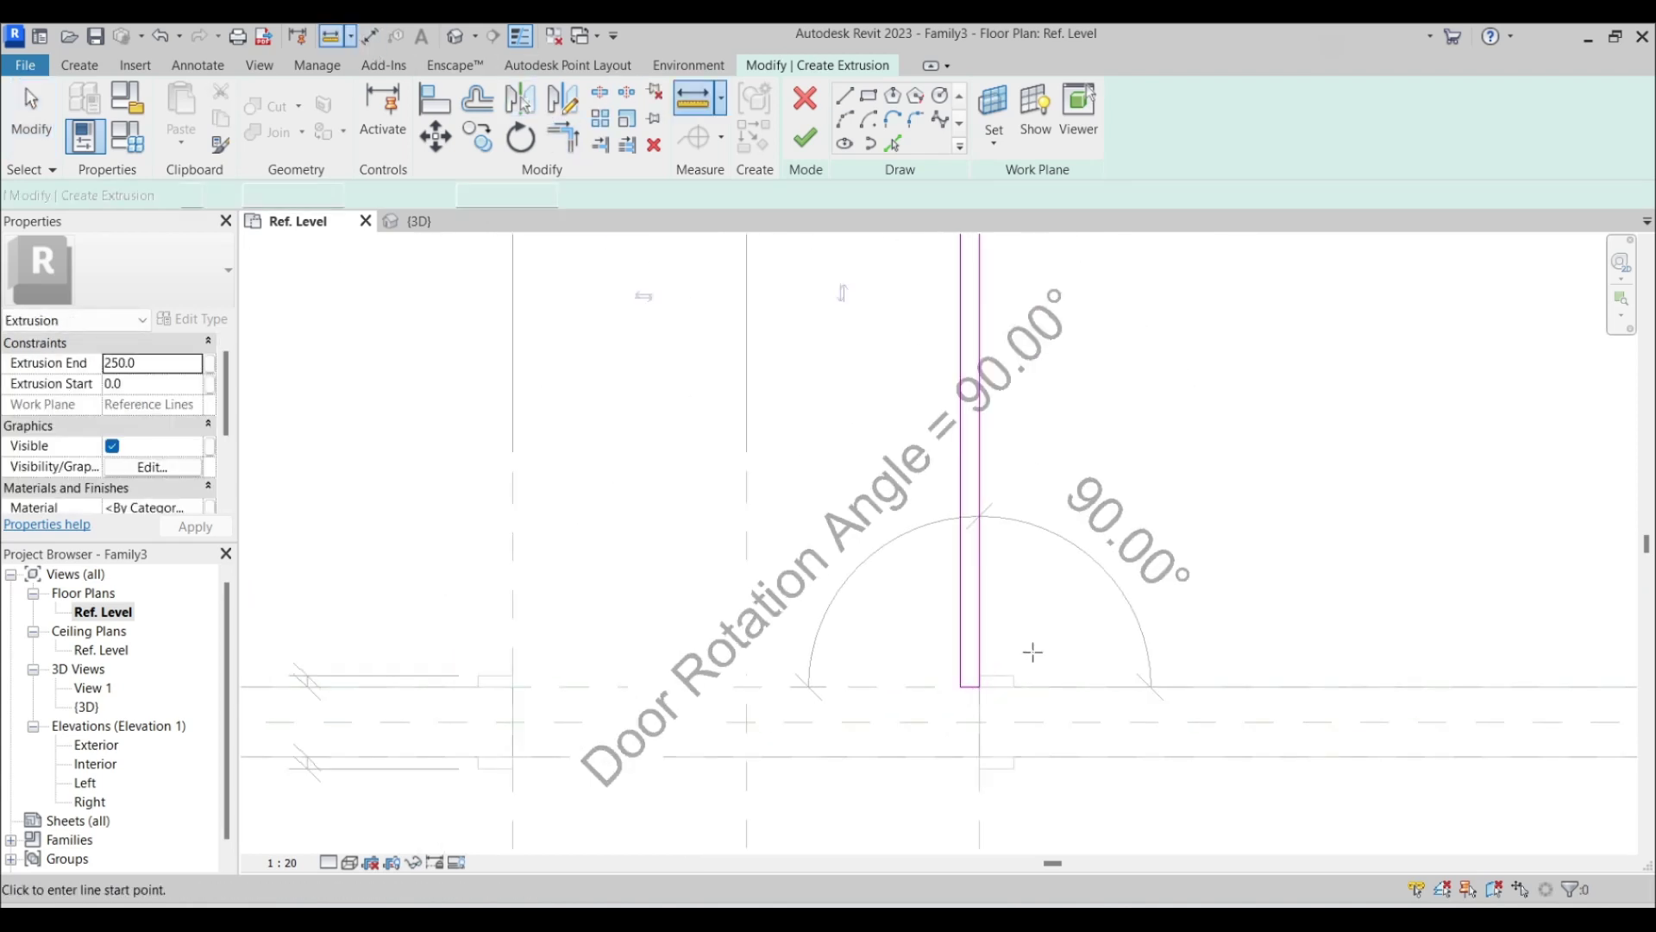
click(979, 688)
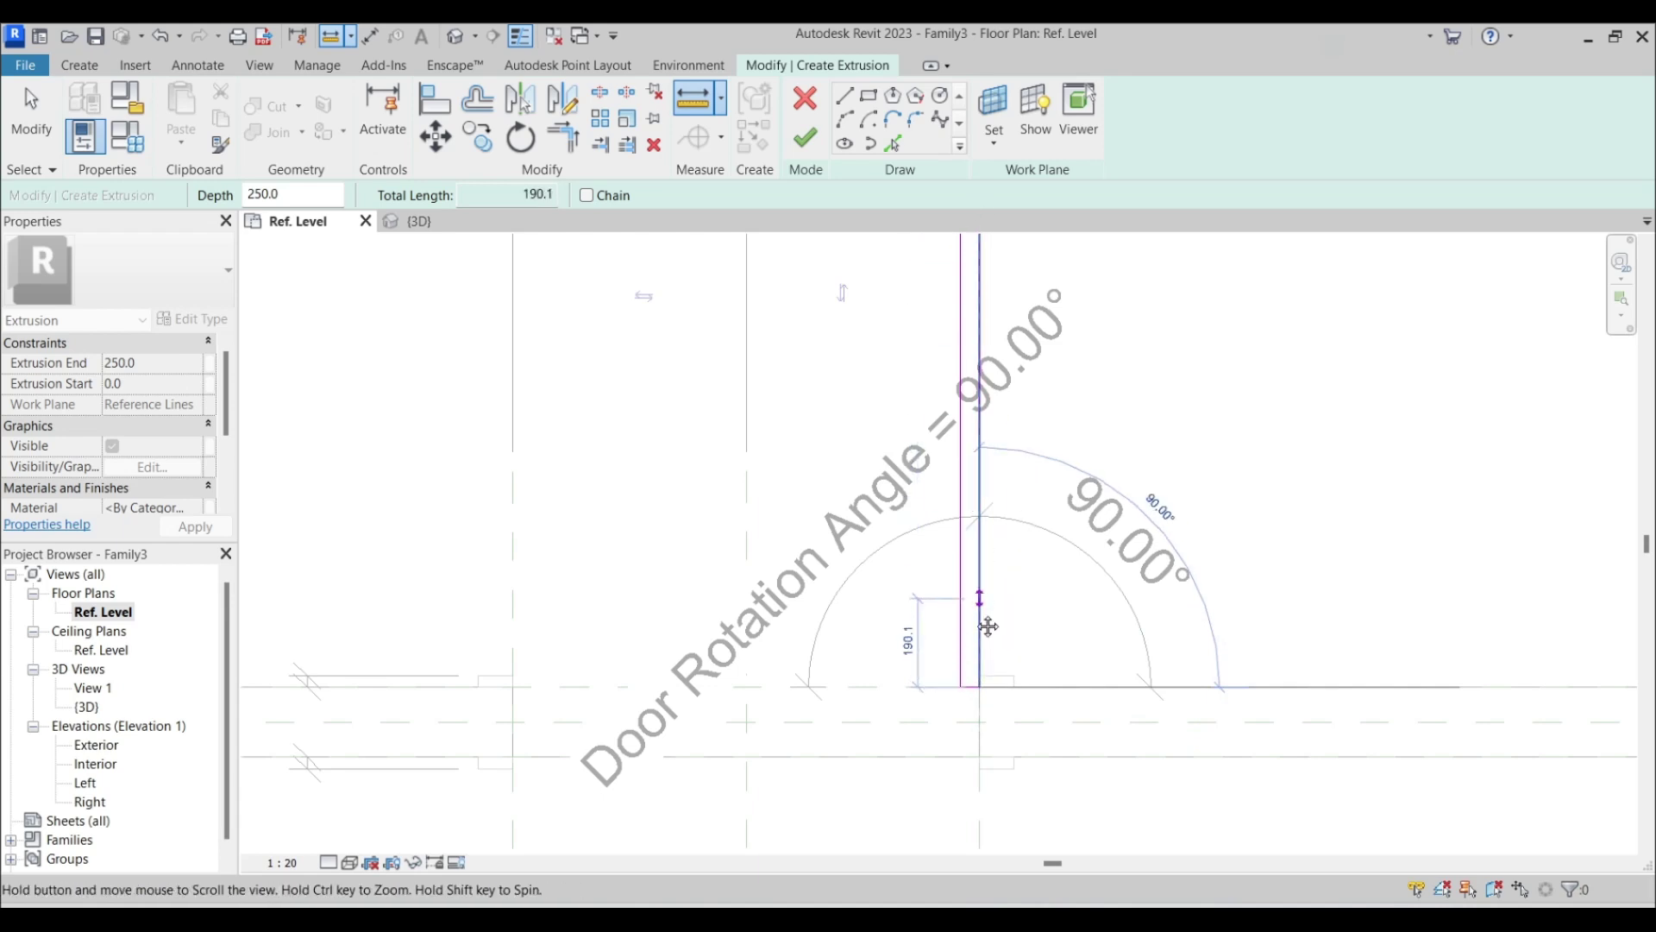
middle_drag(984, 607, 871, 893)
key(Escape)
key(Escape)
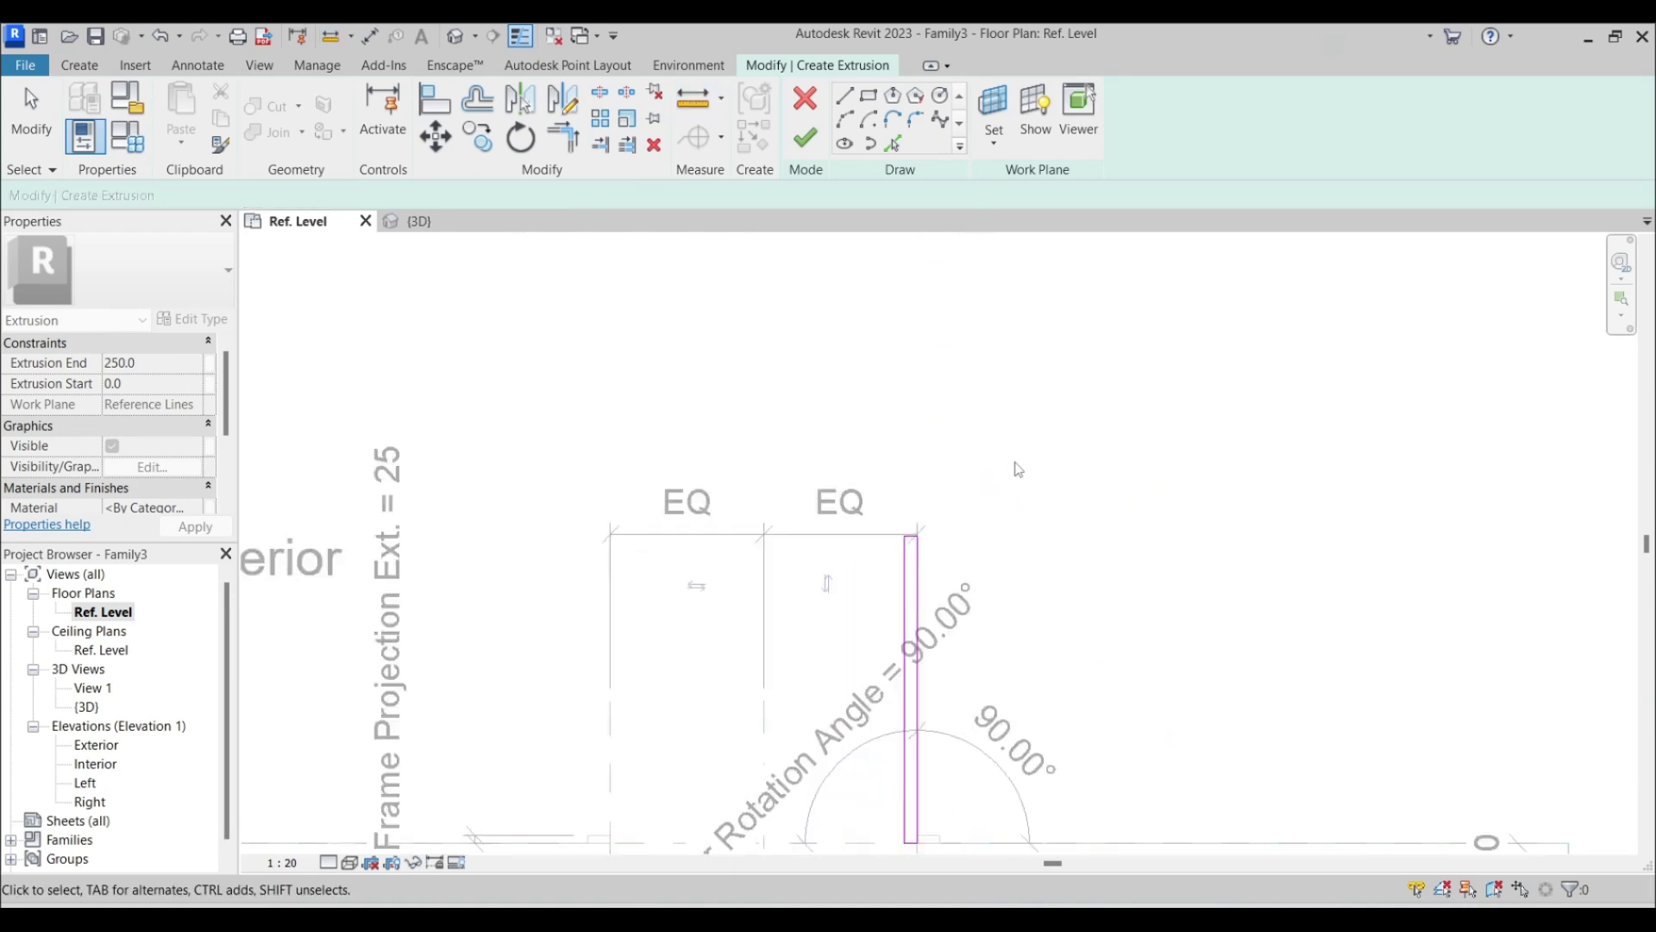
scroll(992, 345, down, 3)
Step: Finish the leaf sketch as a solid extrusion and view it in the Left elevation
click(804, 138)
double_click(86, 782)
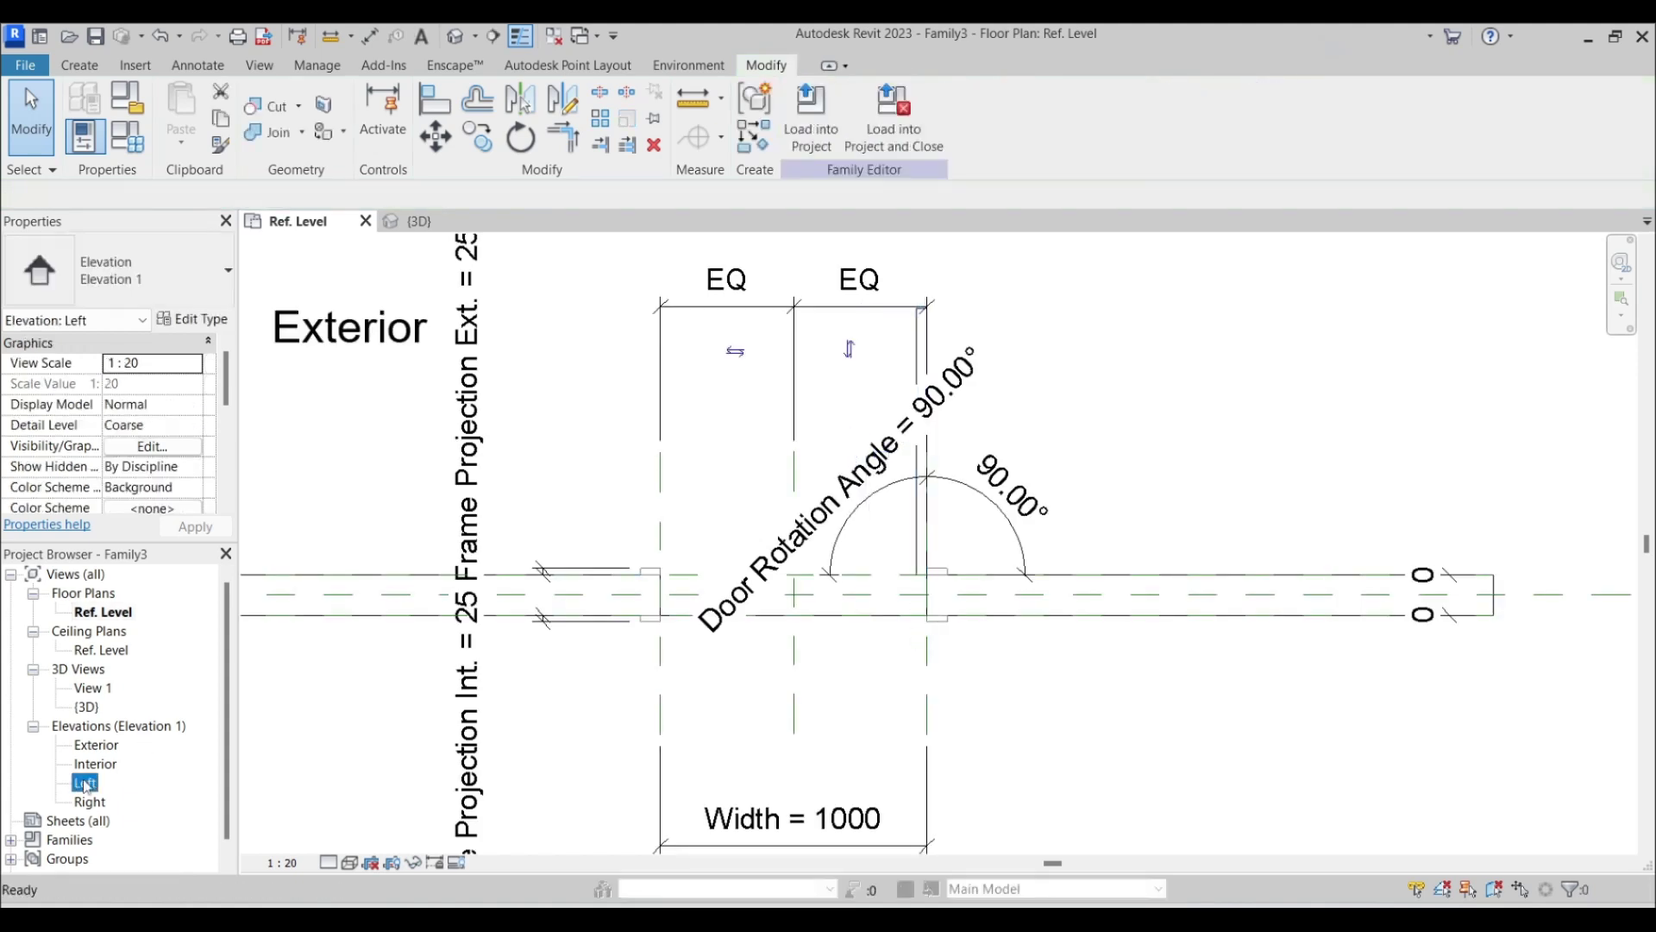
middle_drag(1010, 439, 868, 826)
scroll(911, 534, up, 5)
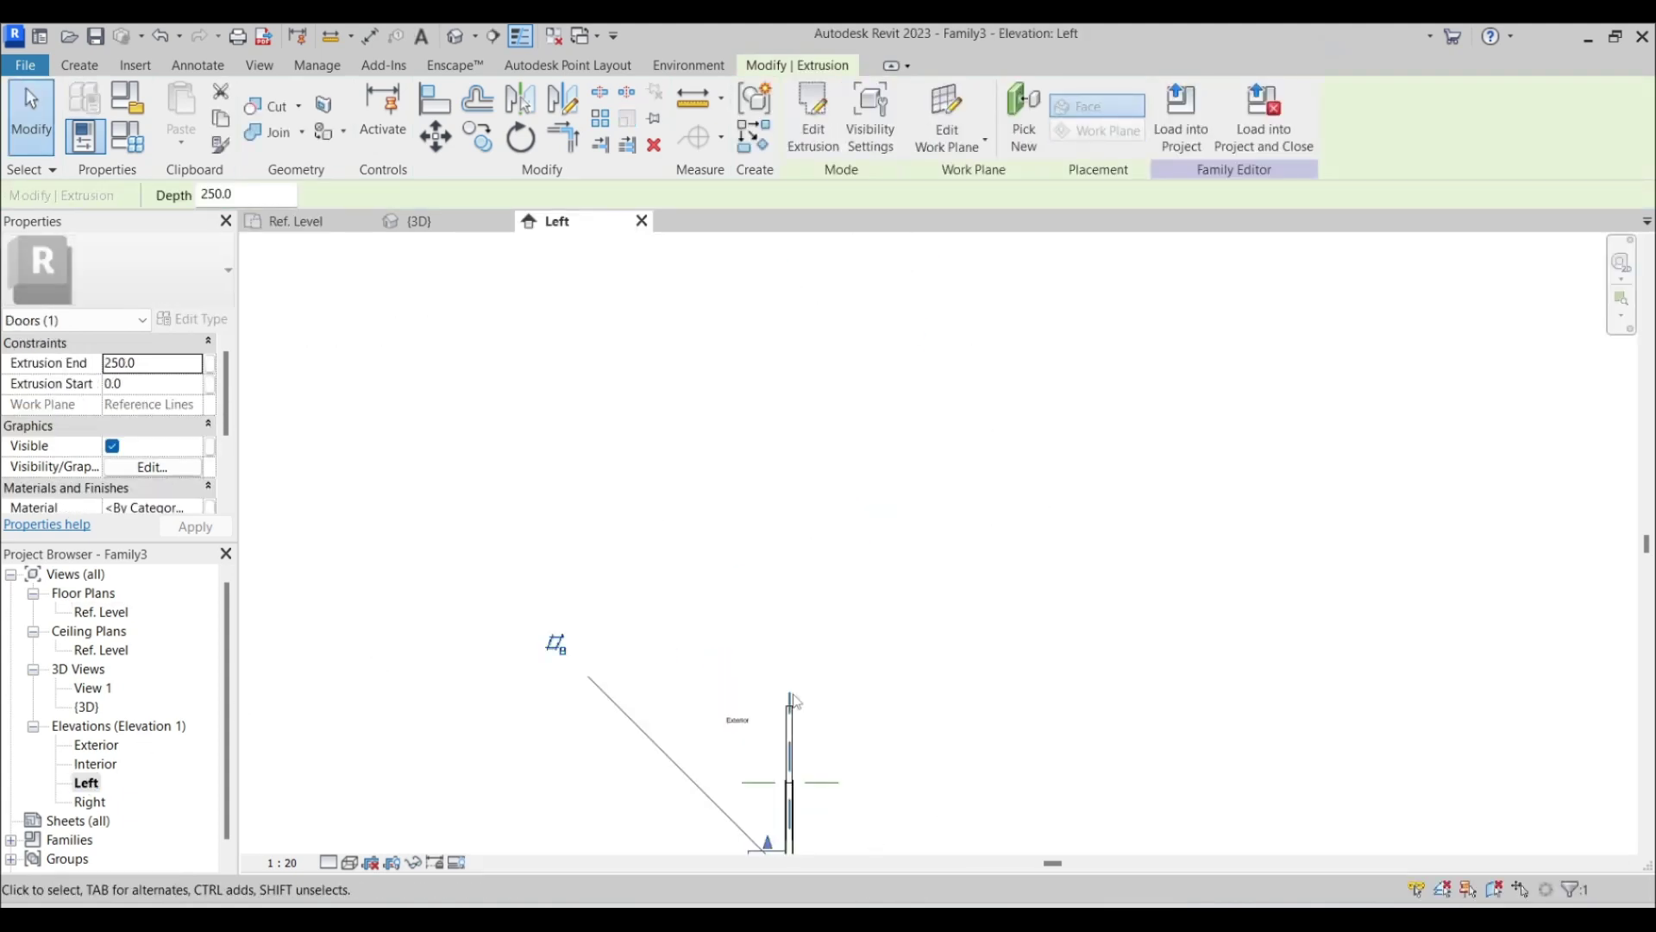
scroll(911, 534, up, 3)
middle_drag(904, 592, 909, 778)
Step: Stretch the leaf's top to the 2000 height line and snap its bottom to Ref. Level
drag(910, 778, 929, 431)
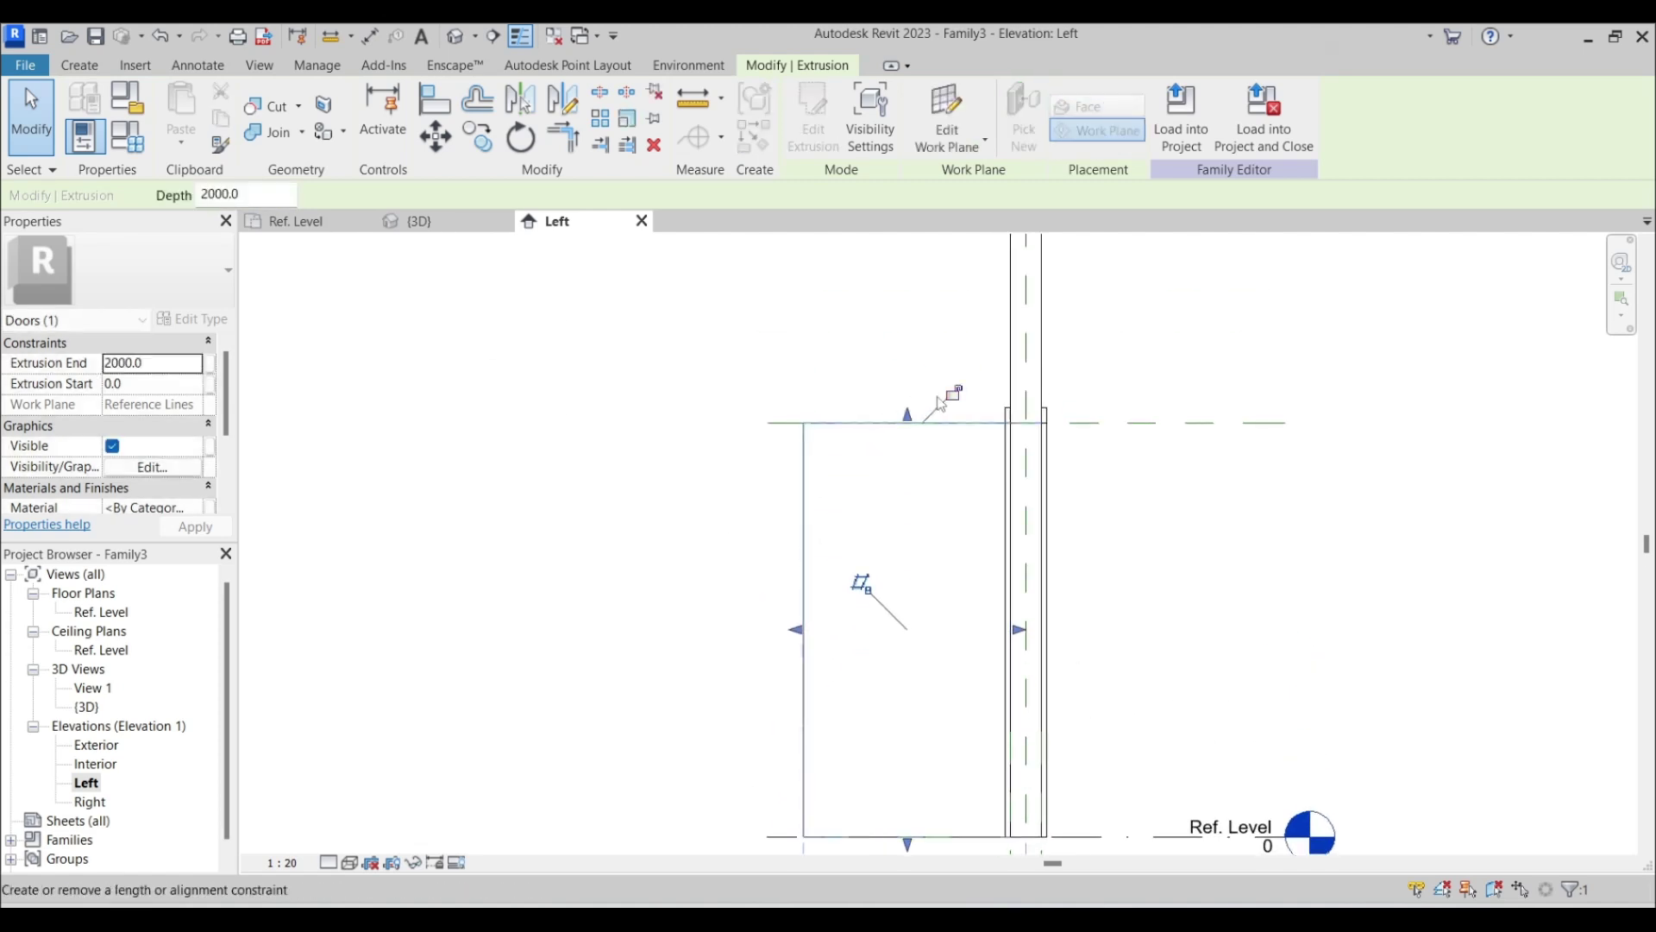
middle_drag(960, 677, 972, 533)
mouse_move(919, 674)
mouse_down()
mouse_move(919, 660)
mouse_move(919, 698)
mouse_up()
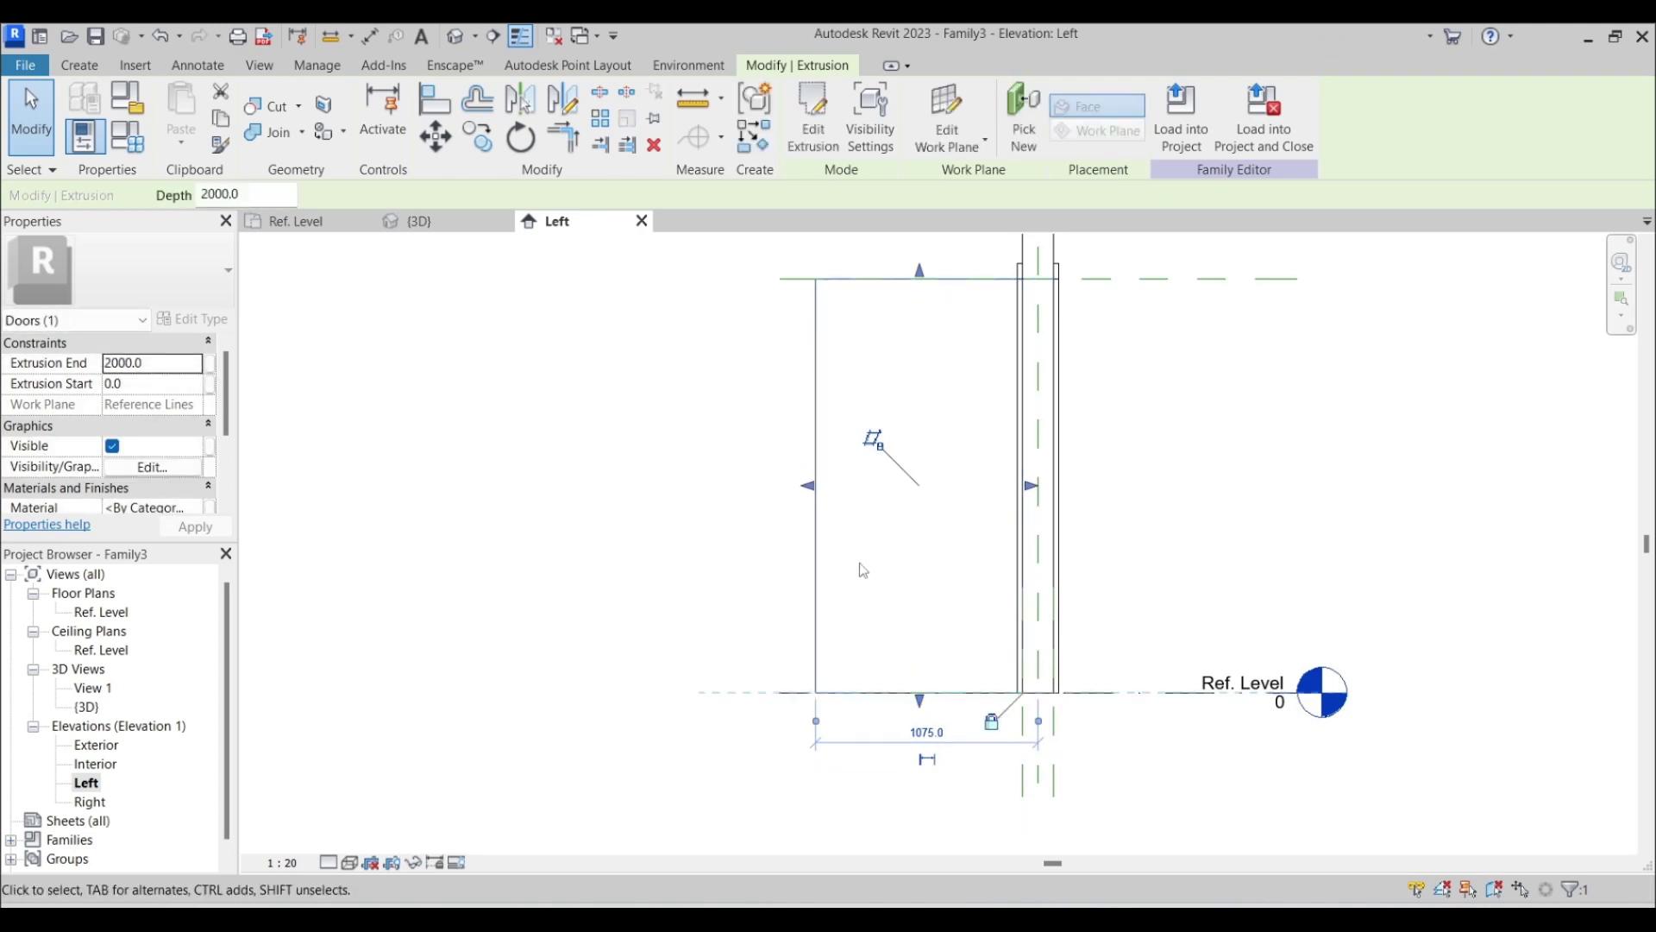
Step: Switch the Left elevation's visual style to Realistic
click(360, 854)
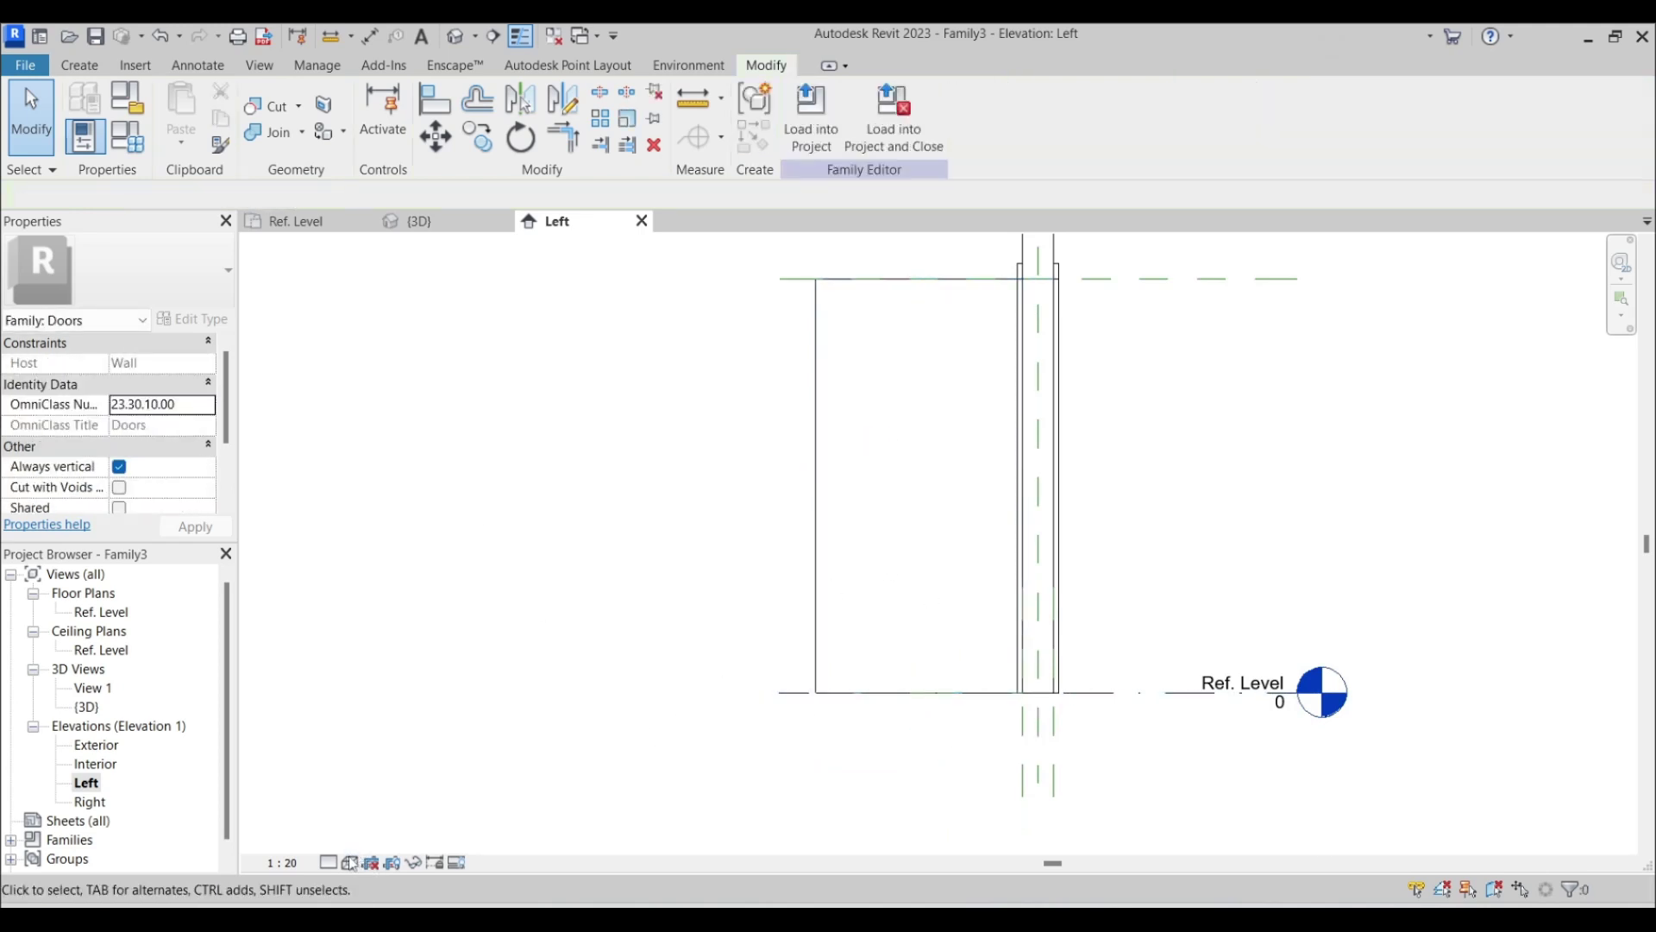
click(351, 862)
click(398, 841)
scroll(870, 593, down, 3)
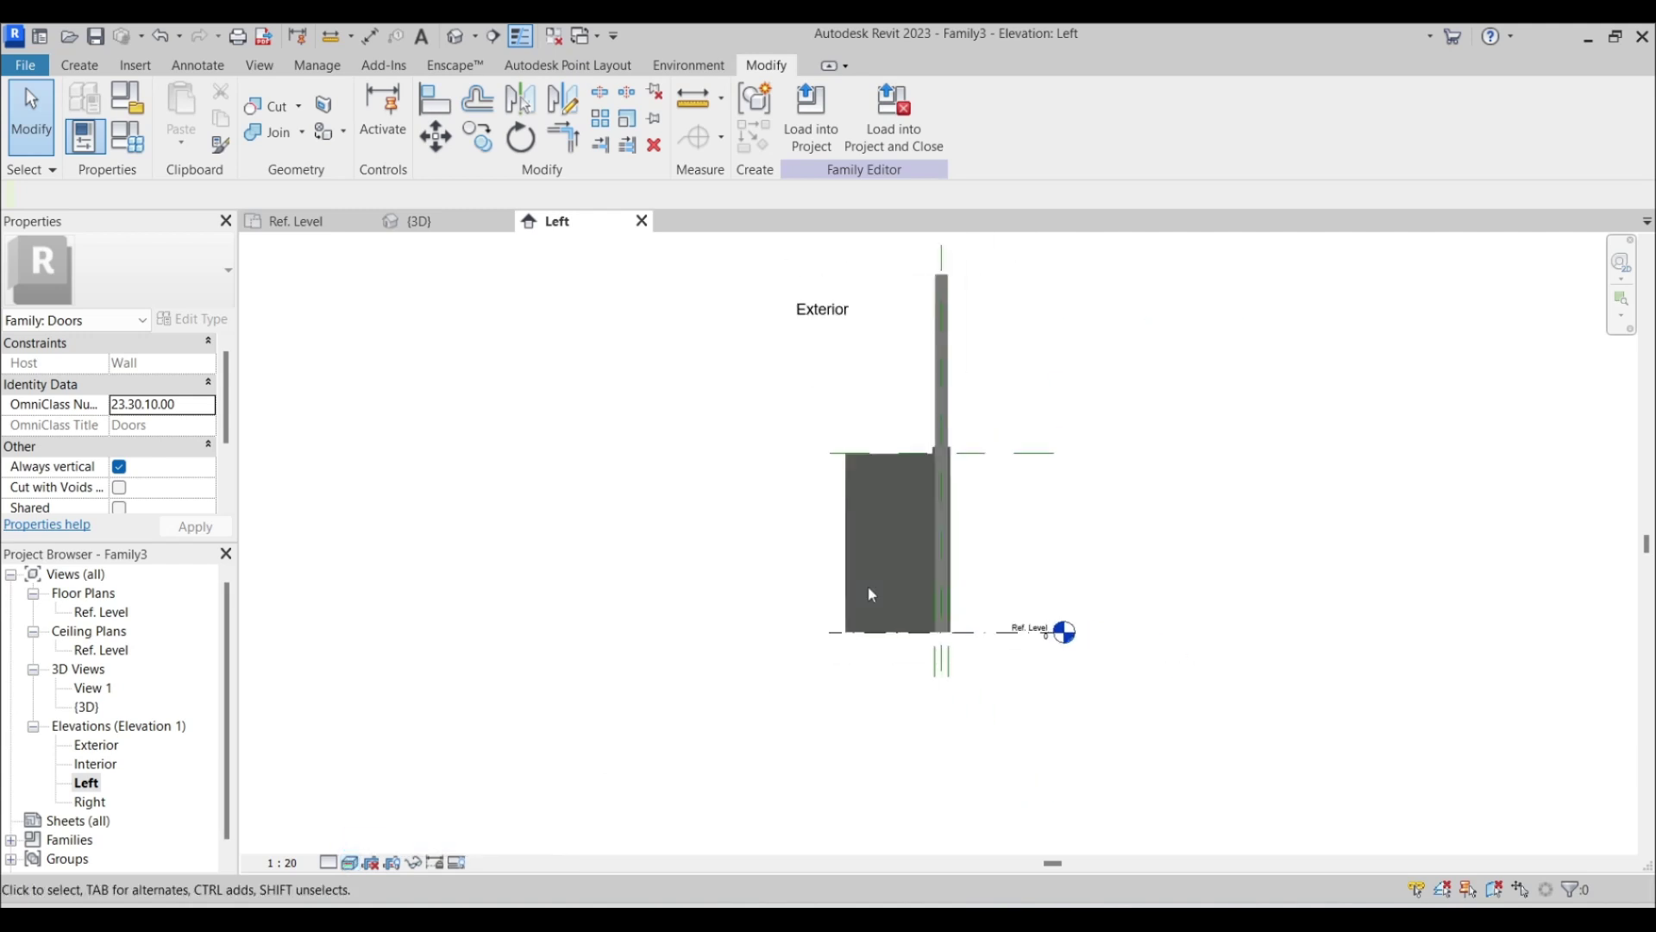
Step: In the default 3D view, set the family's Door Rotation Angle to 0 so the leaf sits closed
click(456, 36)
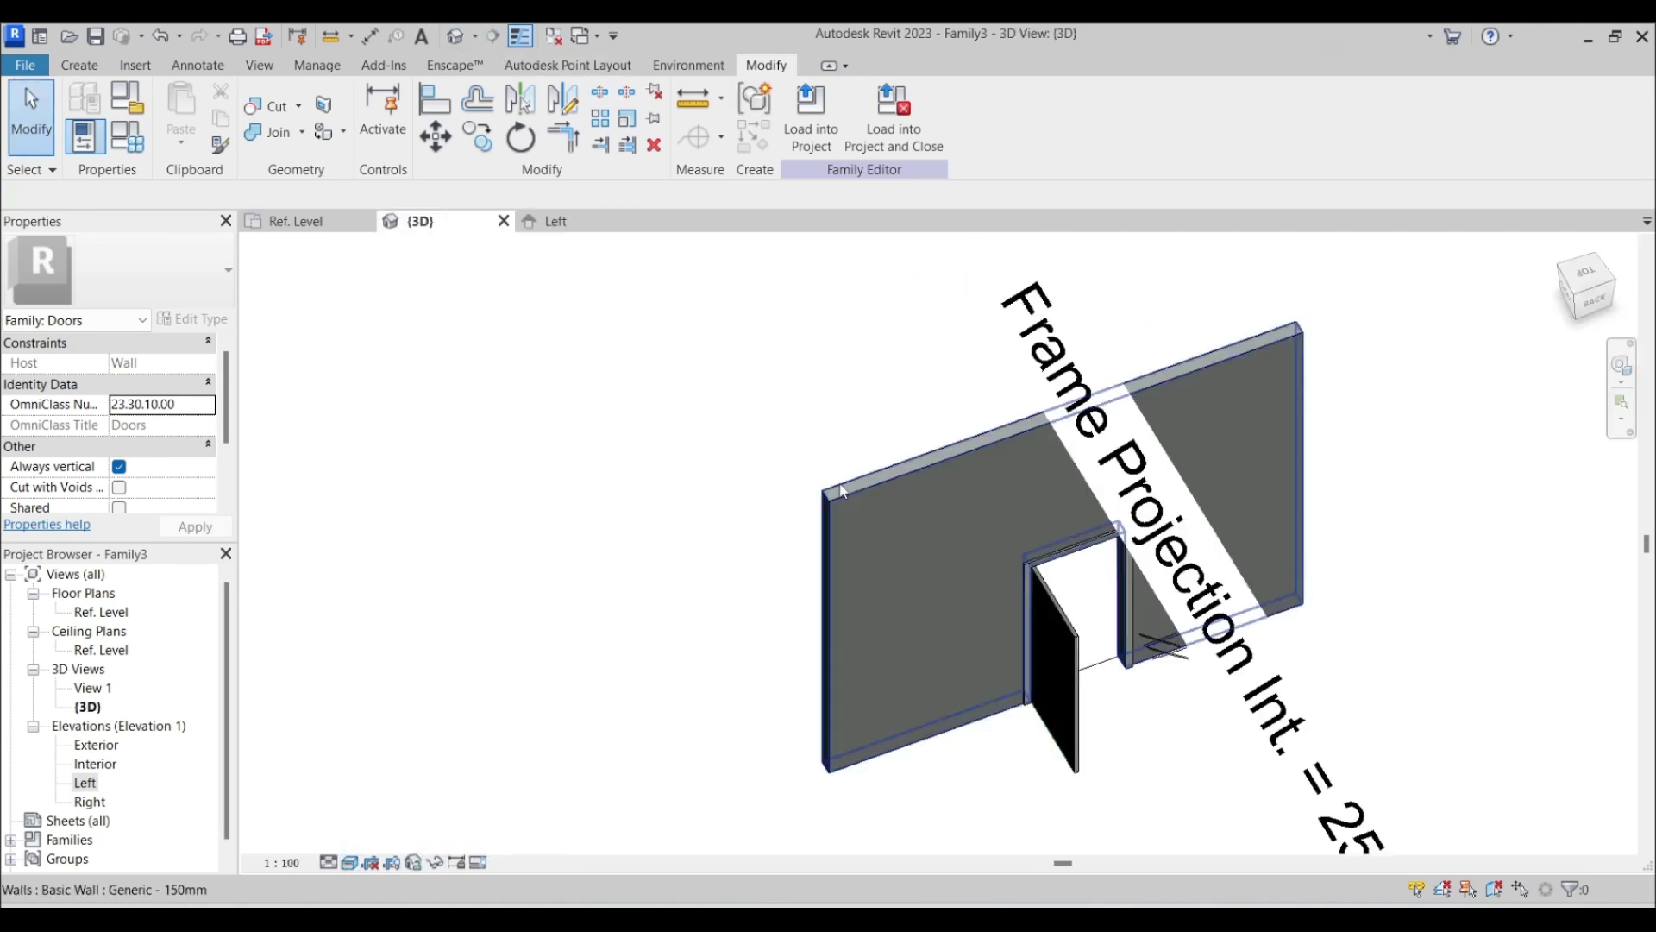
shift+middle_drag(690, 431, 388, 665)
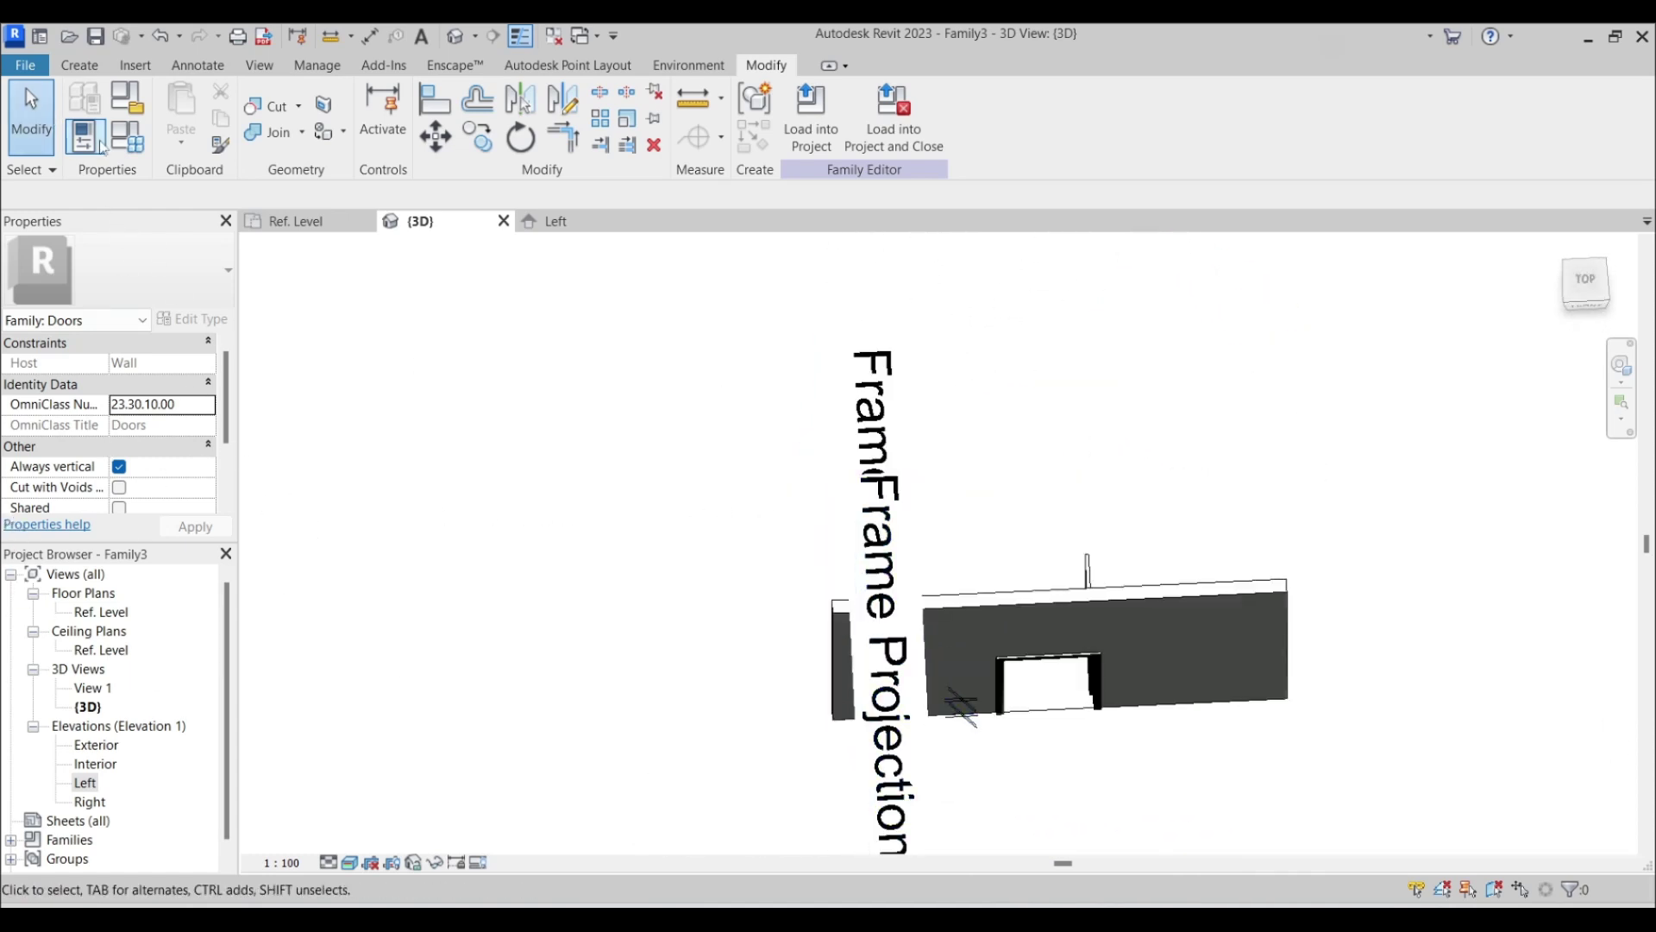
click(127, 135)
click(286, 348)
text(0)
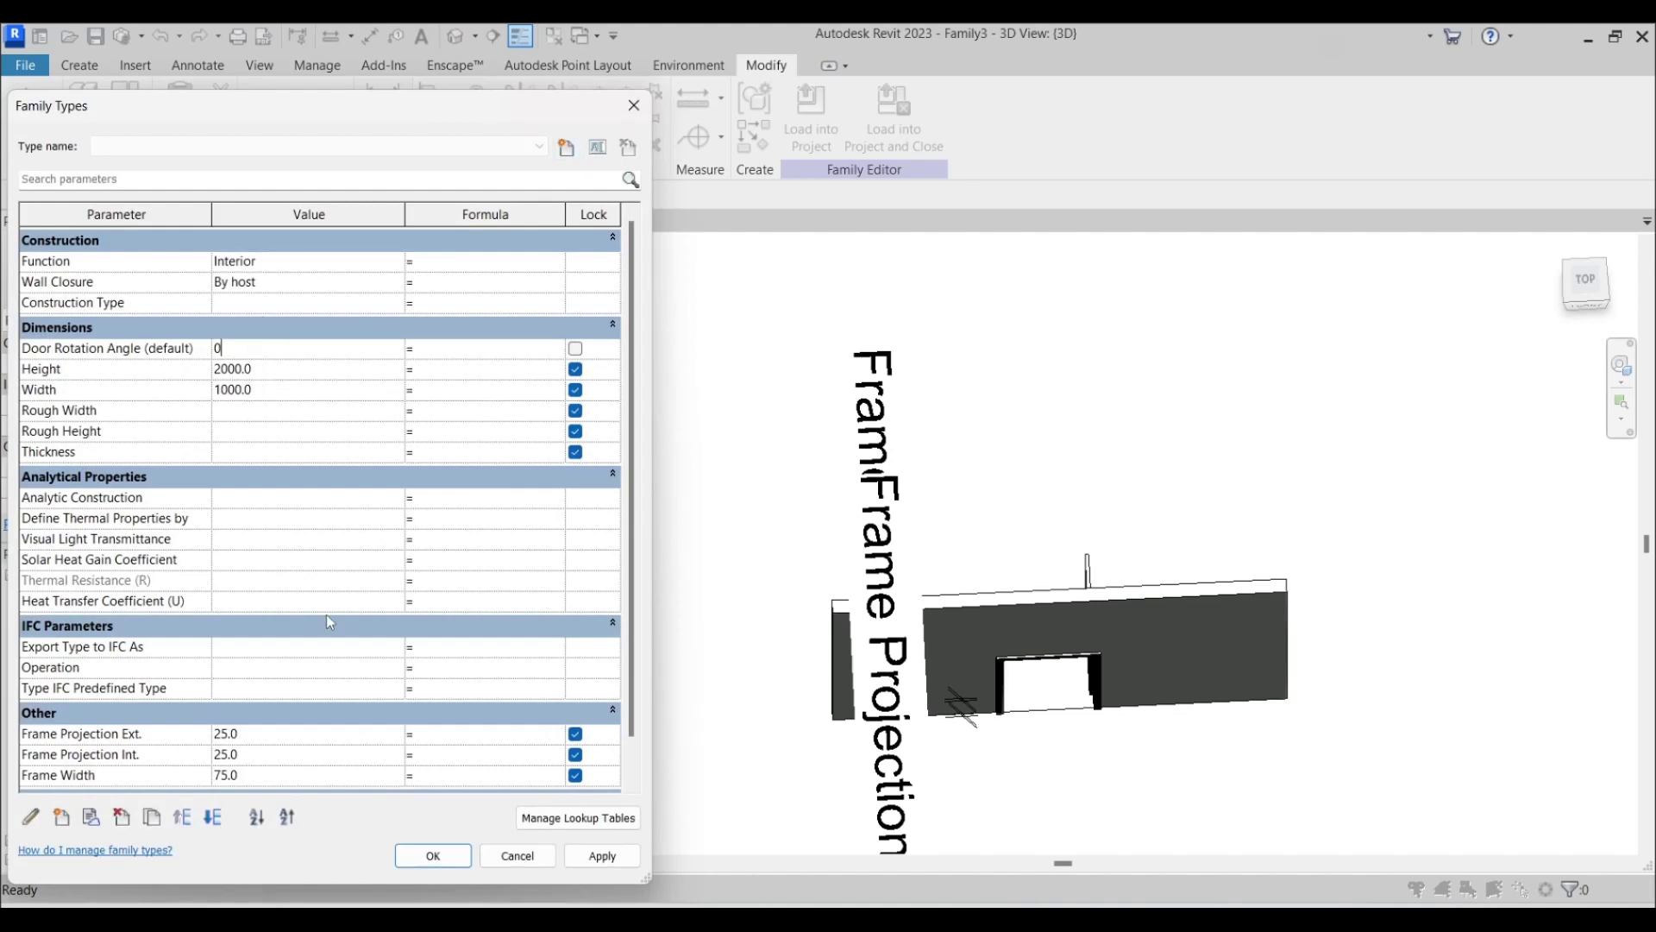
click(602, 854)
click(433, 855)
shift+middle_drag(649, 697, 743, 240)
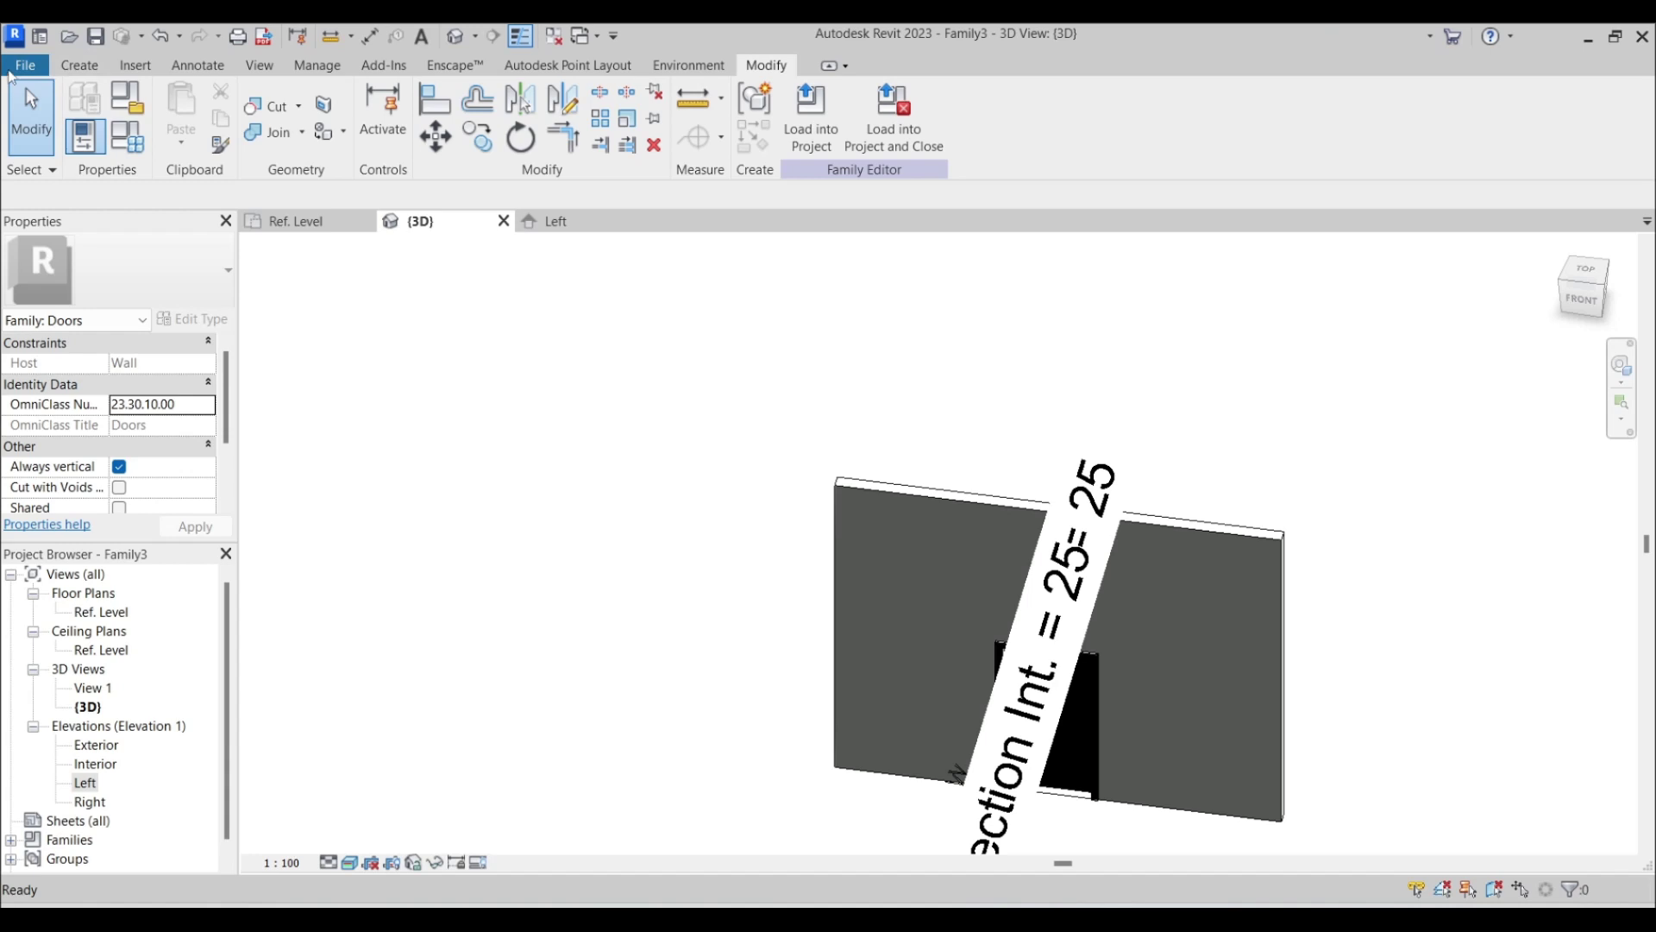
click(19, 68)
Step: Create a new project using the Metric-Architectural Template instead of the Imperial one
click(62, 150)
click(737, 431)
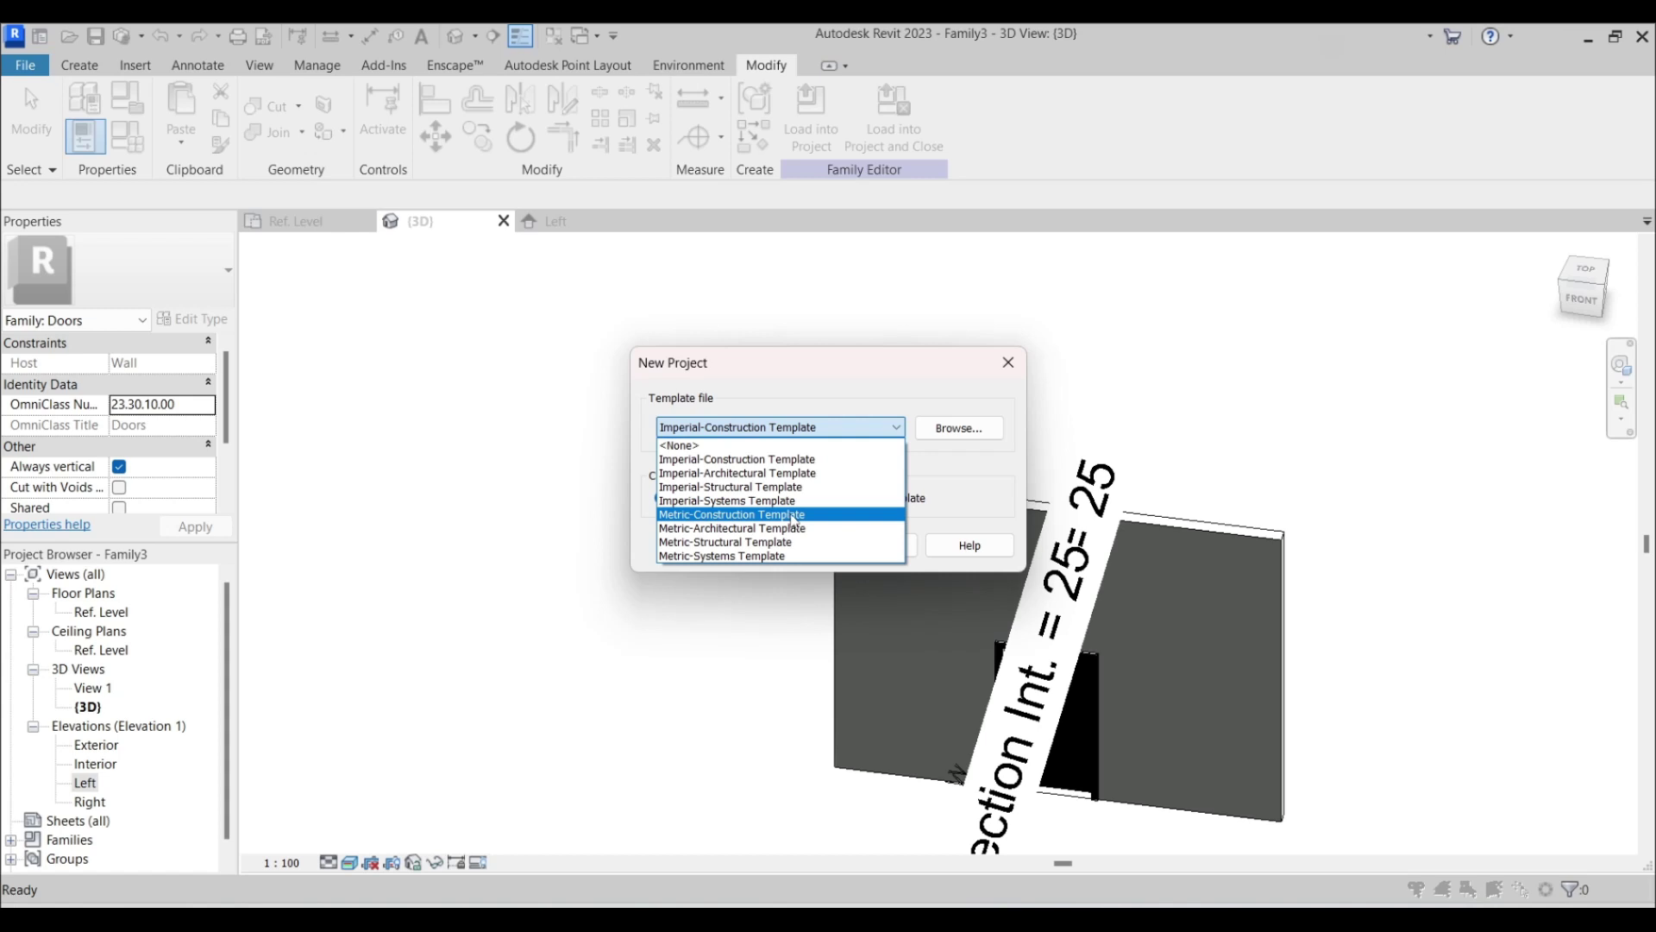
click(790, 527)
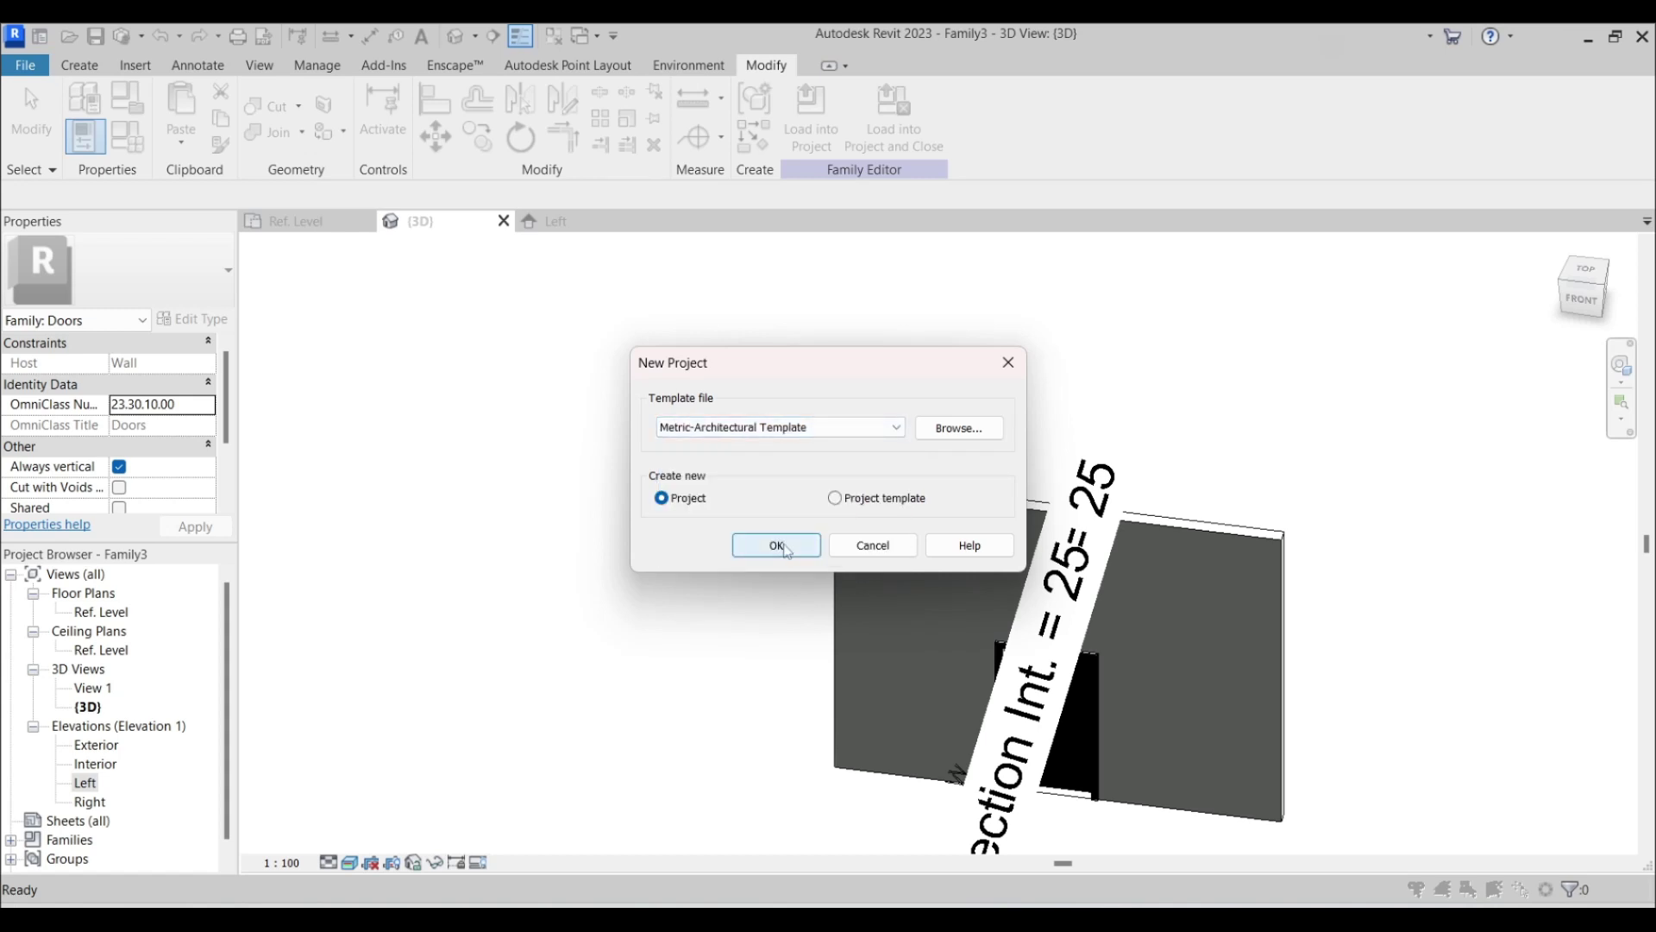
click(777, 545)
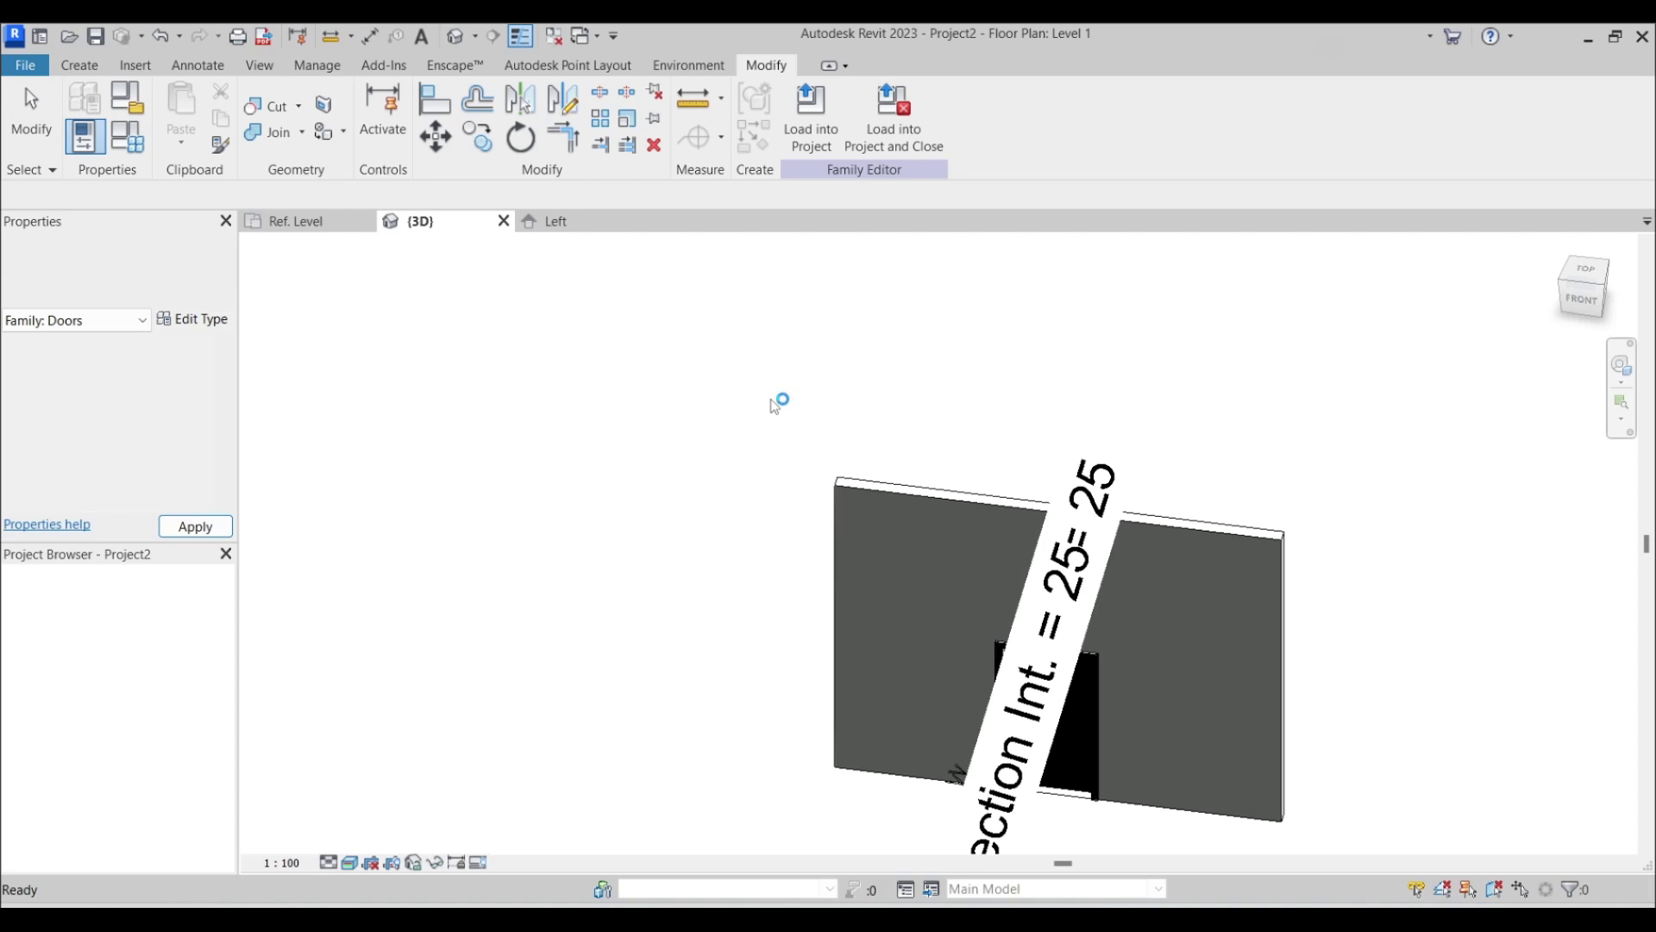
Step: Draw a single straight wall on Level 1
click(98, 125)
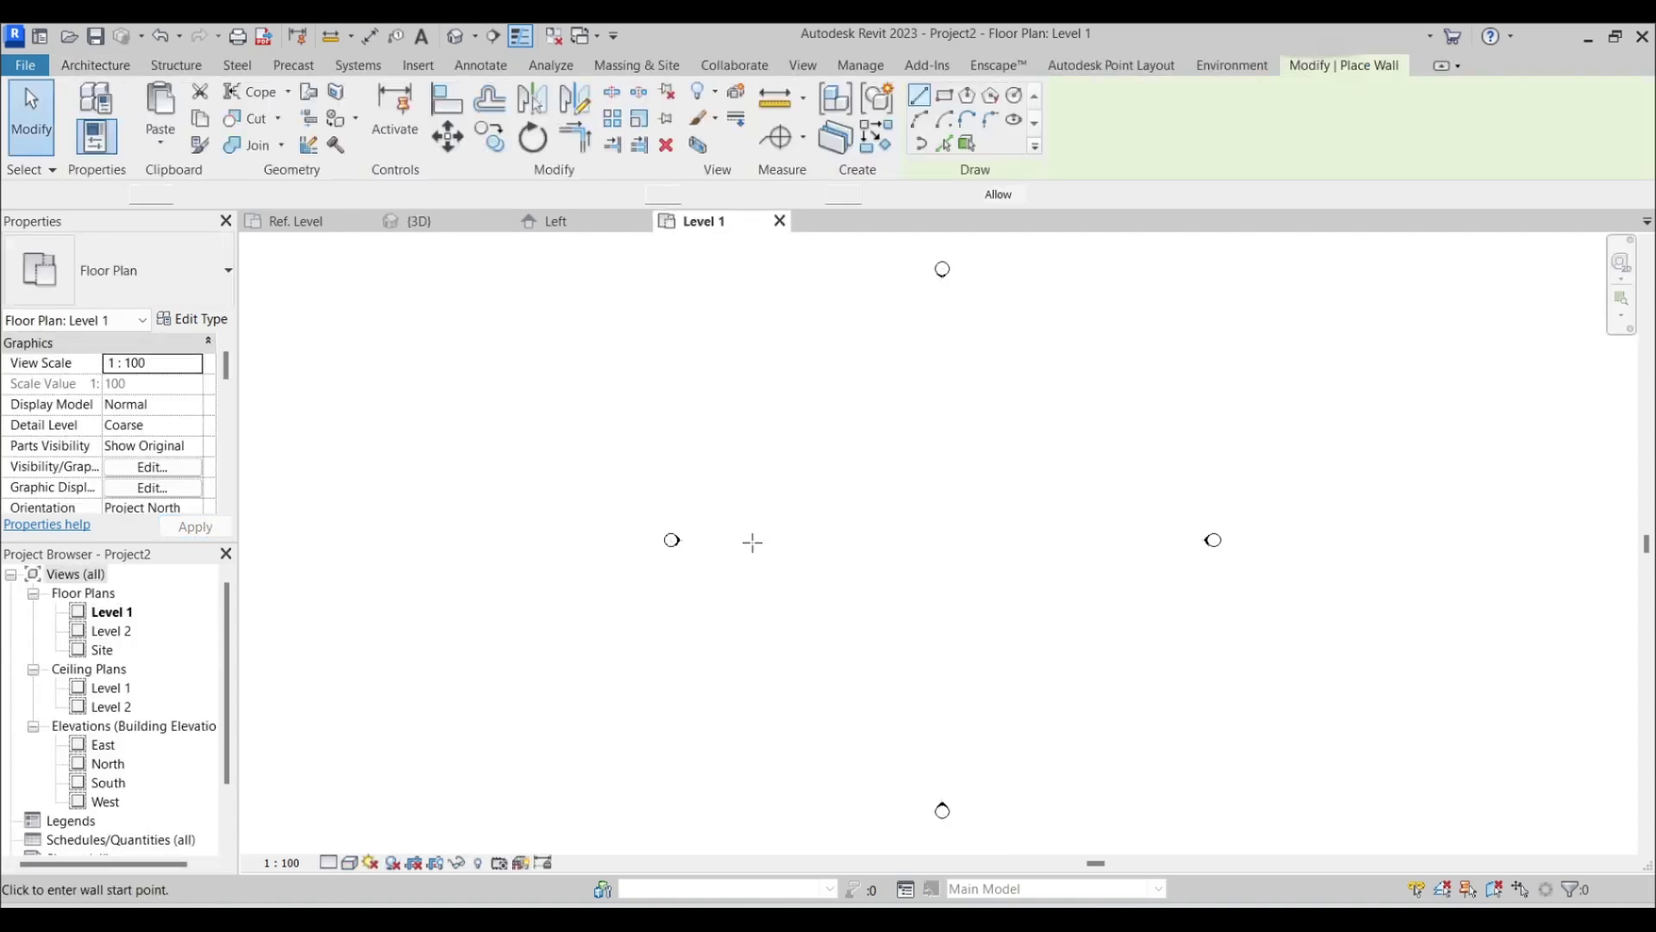
click(764, 531)
click(979, 531)
key(Escape)
key(Escape)
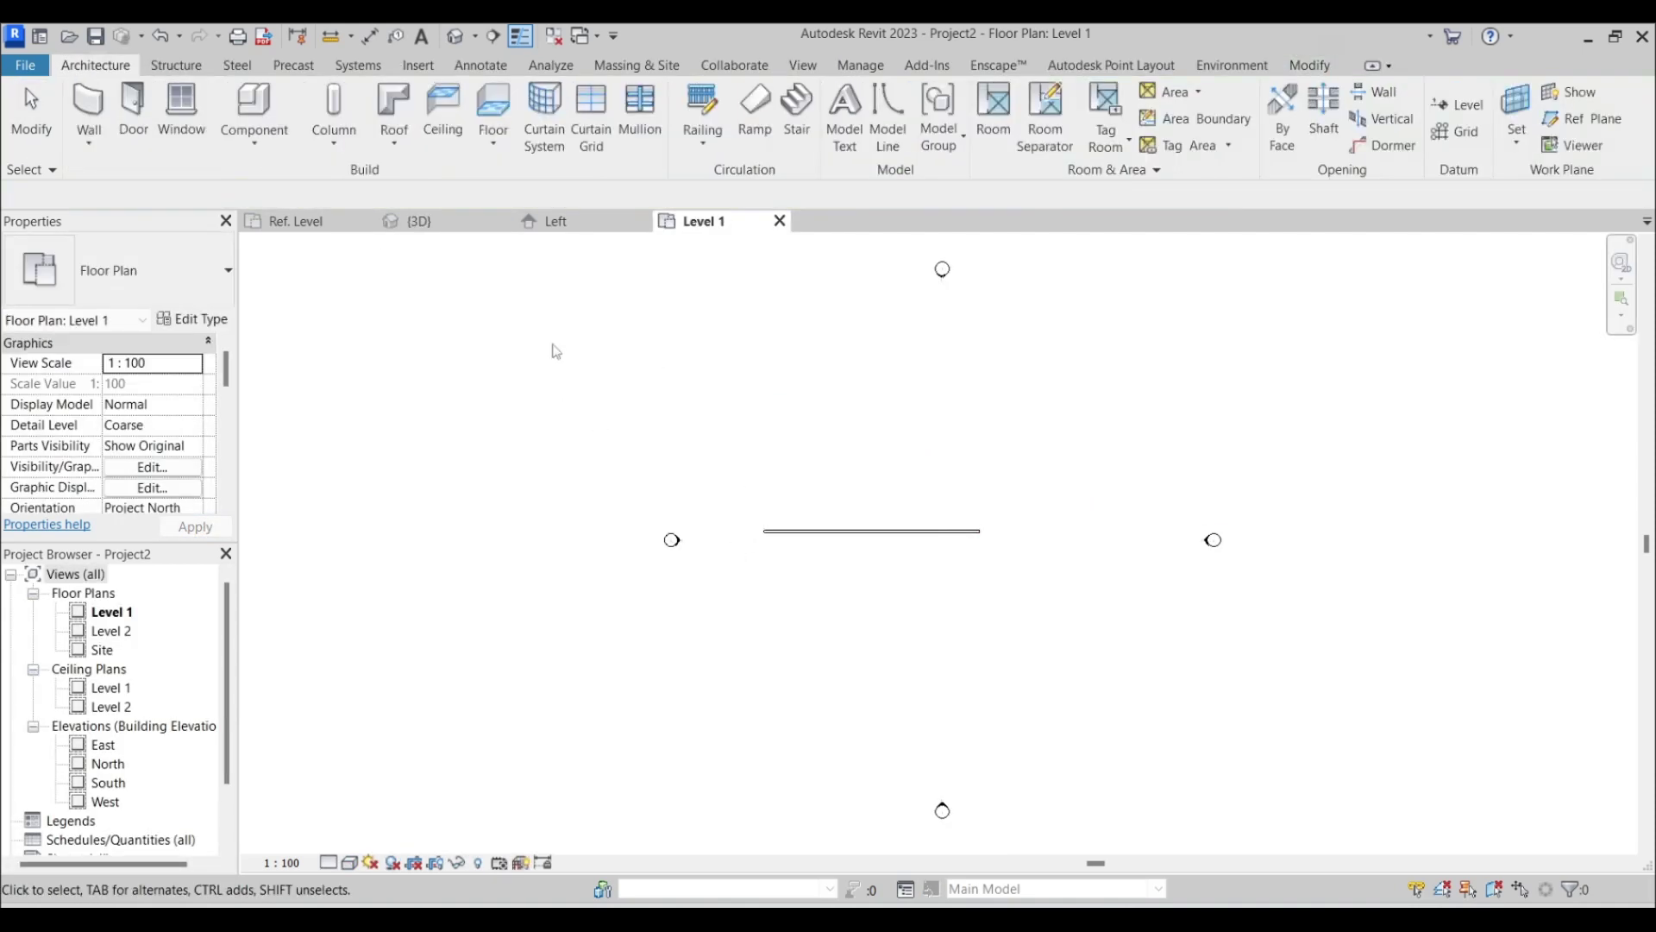
Step: Load the Family3 door into the project and place it in the wall
click(289, 221)
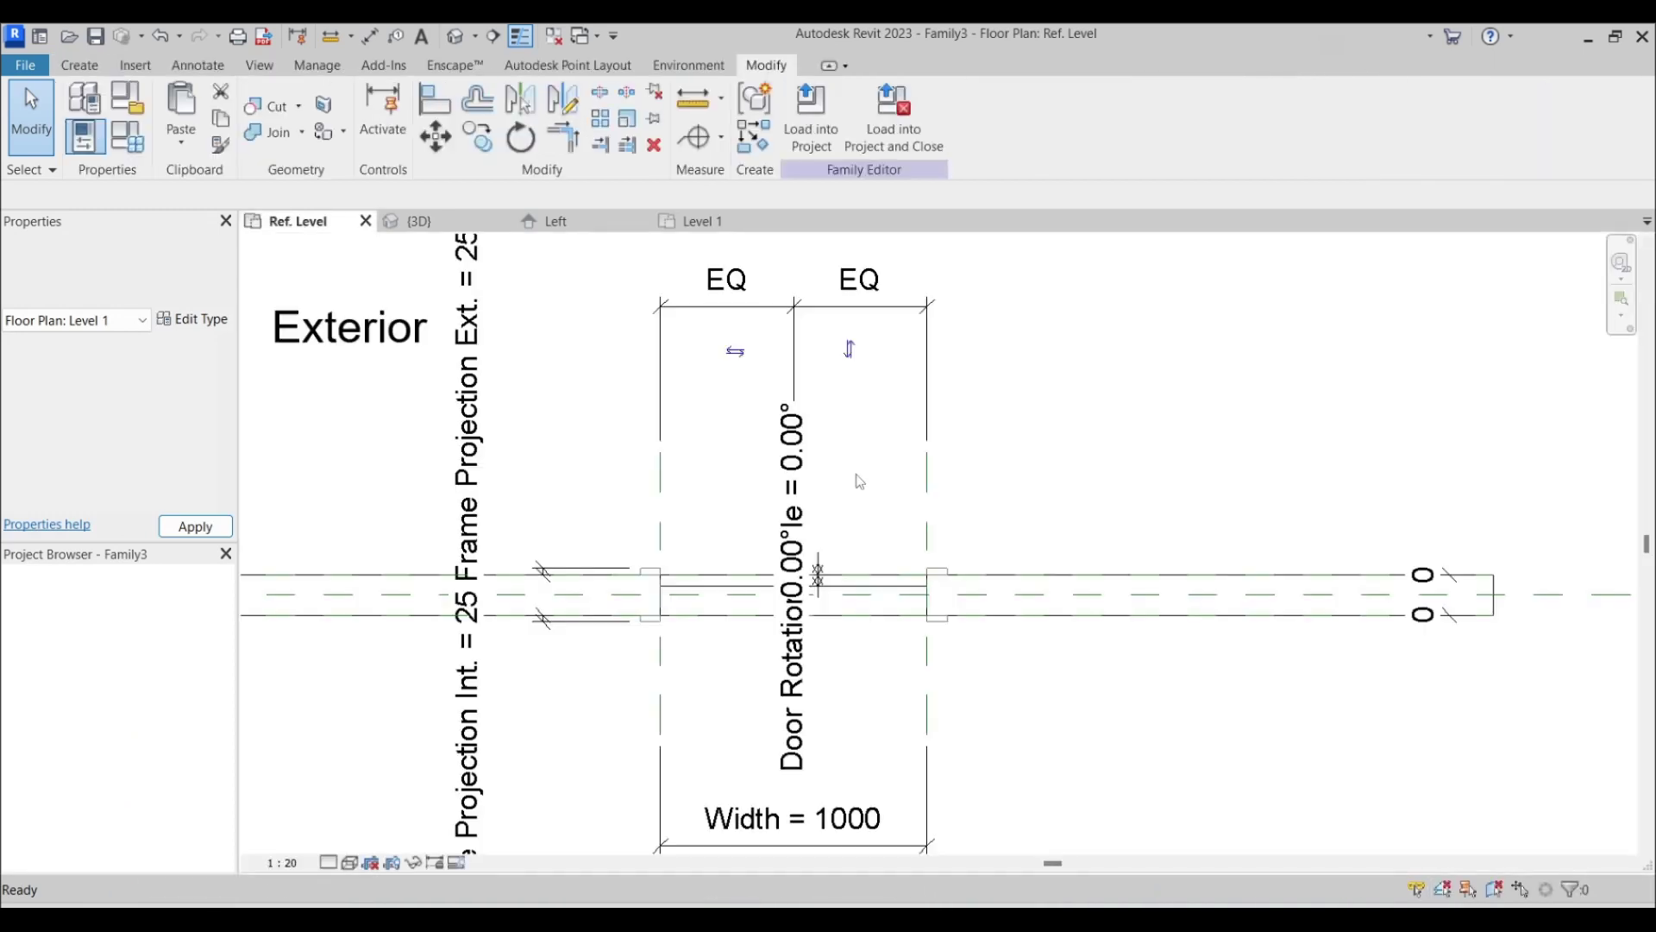
scroll(715, 552, down, 3)
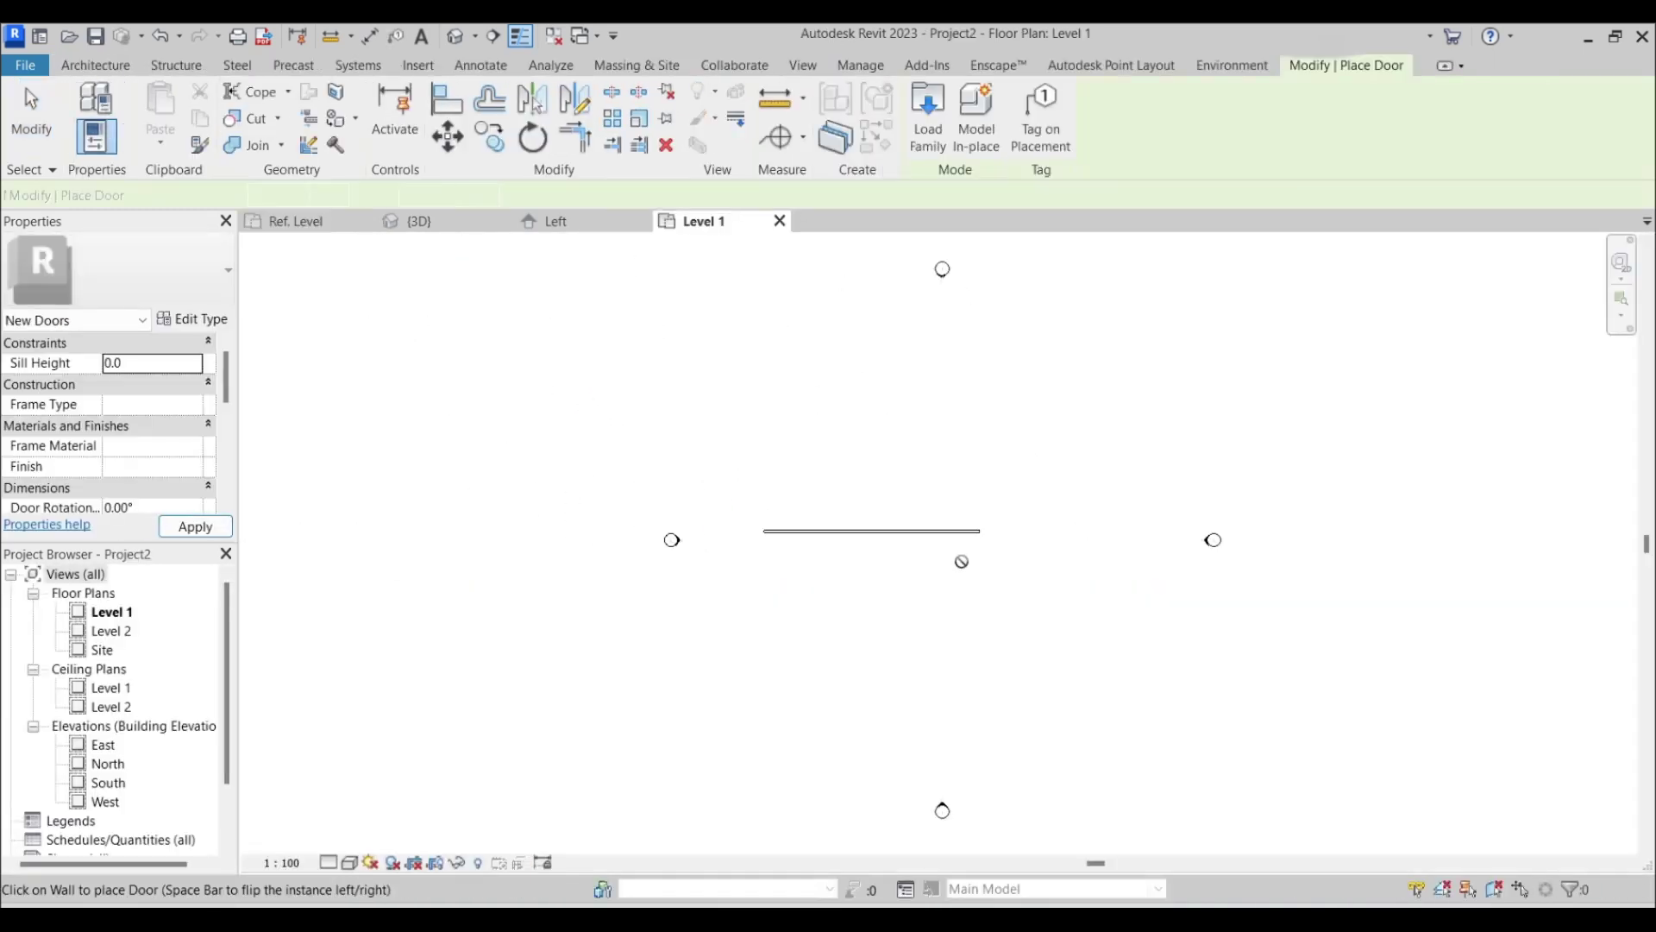
scroll(835, 535, up, 2)
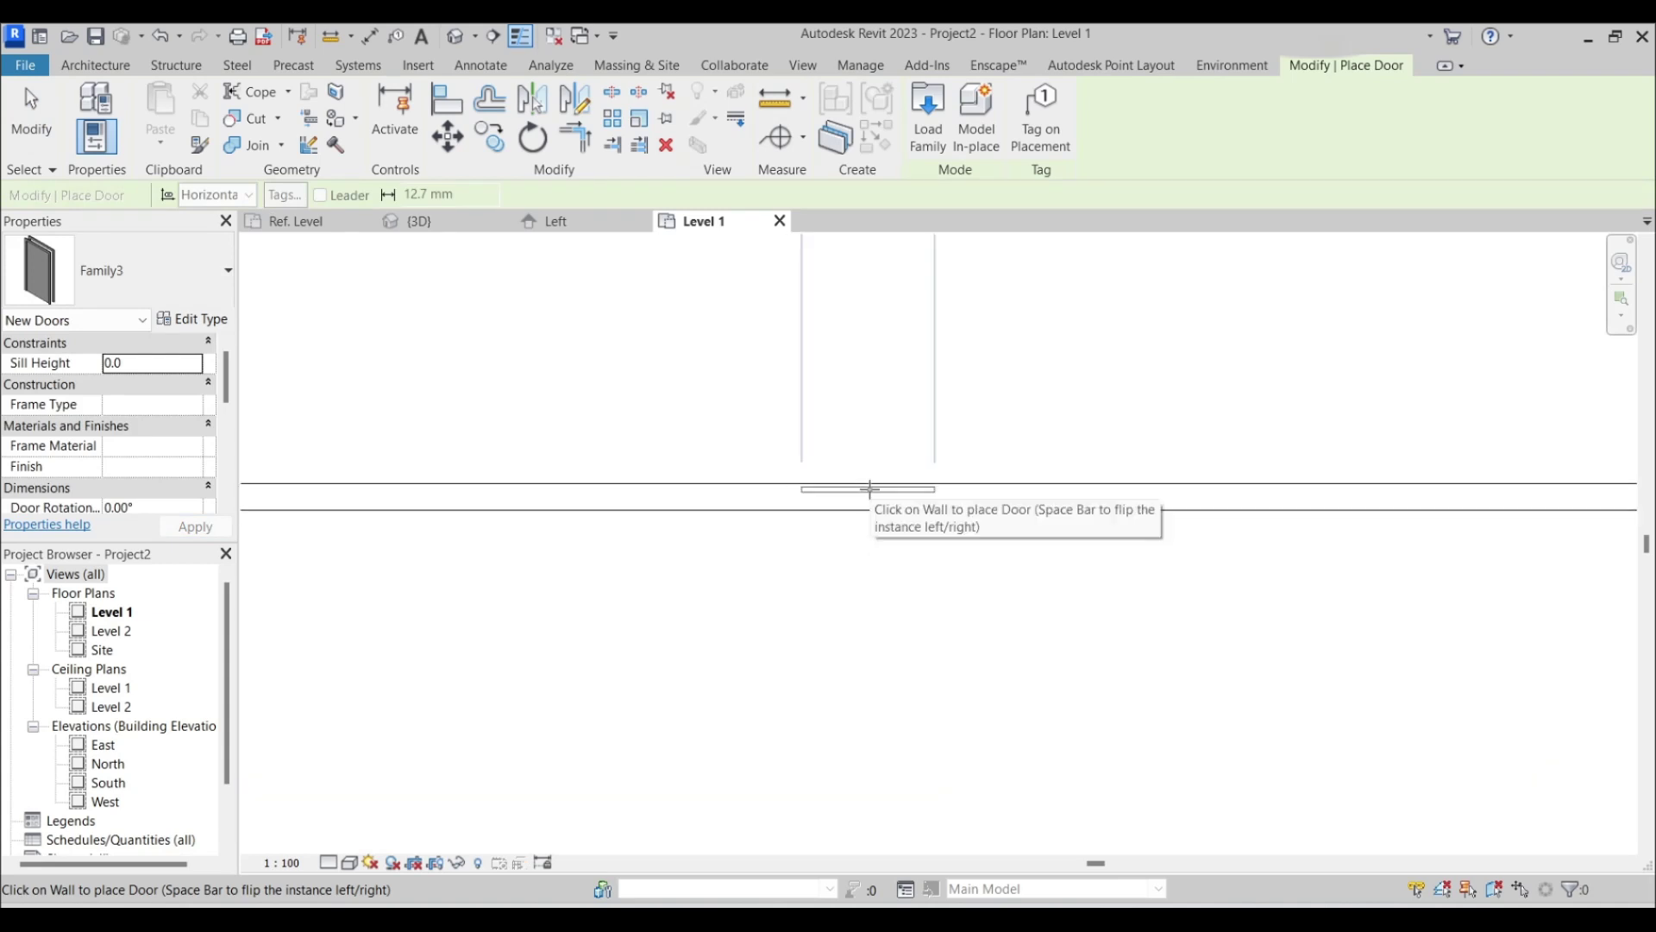
click(869, 488)
key(Escape)
key(Escape)
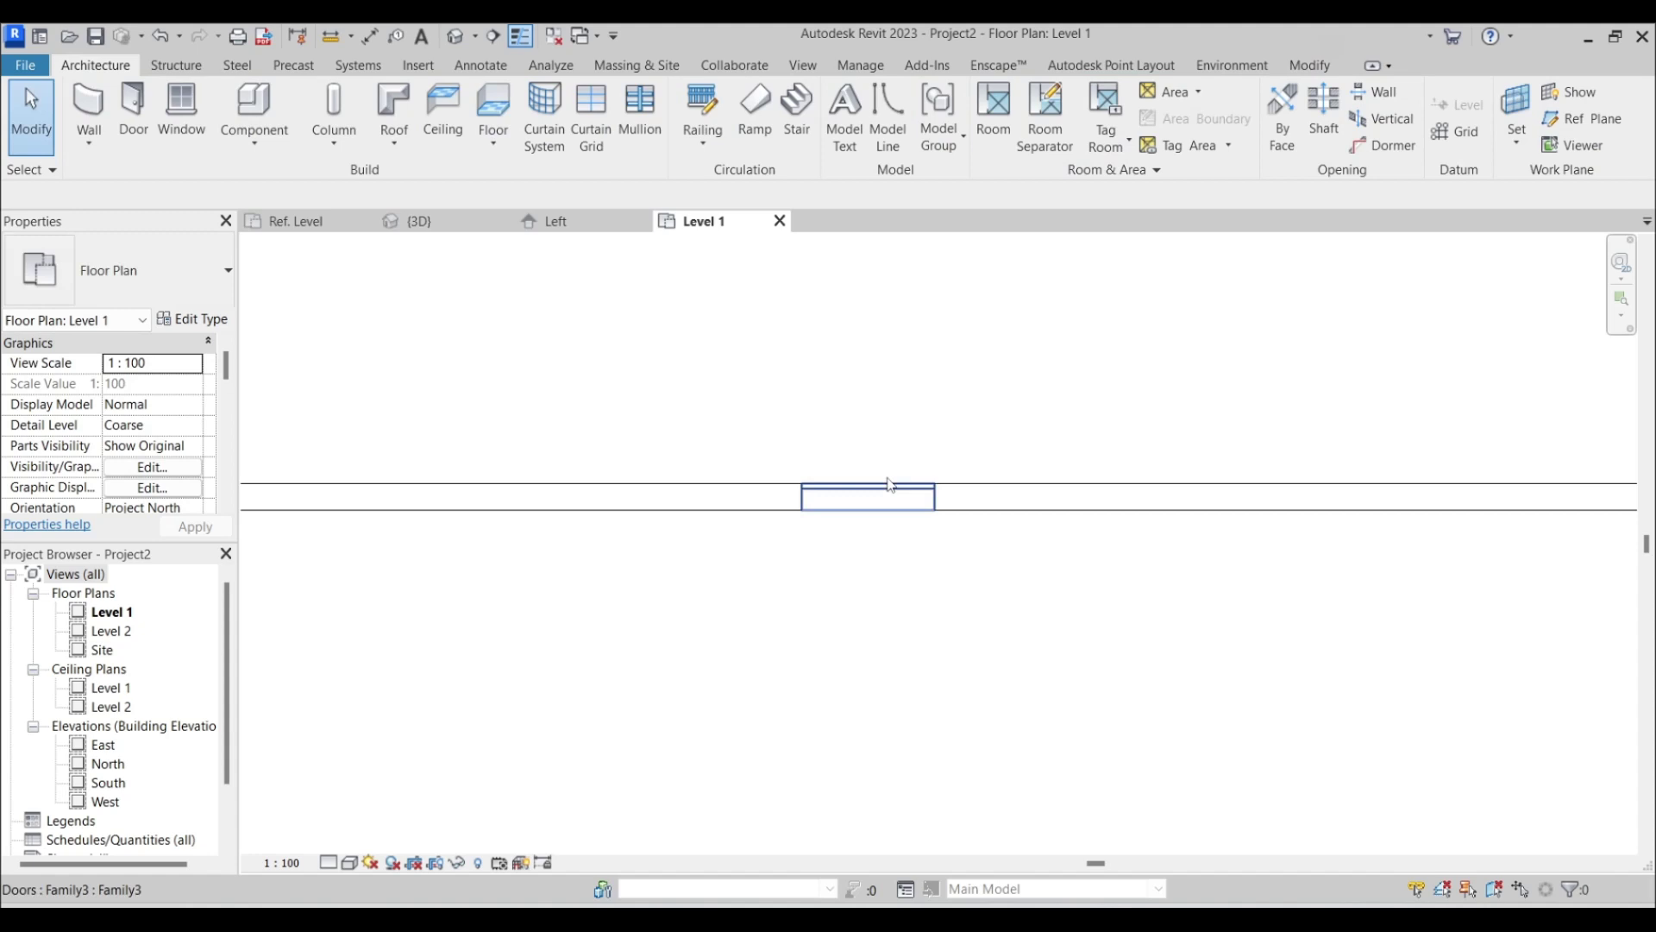
Step: Check the door in the 3D view, then select it in the Level 1 plan
click(456, 35)
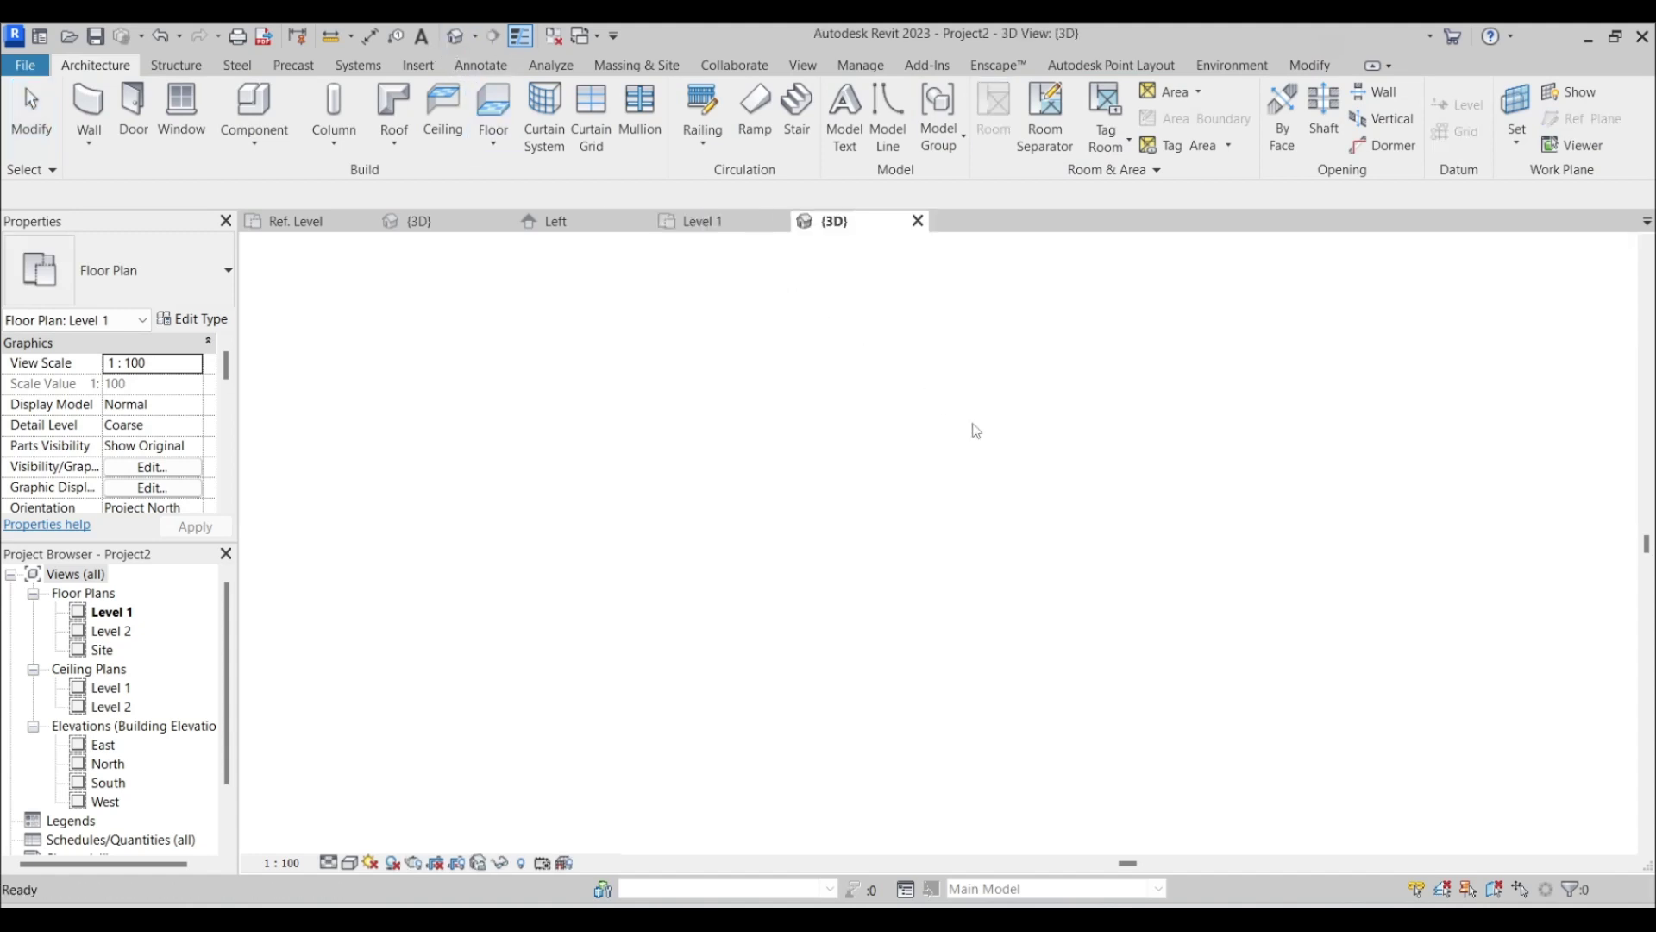
scroll(875, 533, up, 5)
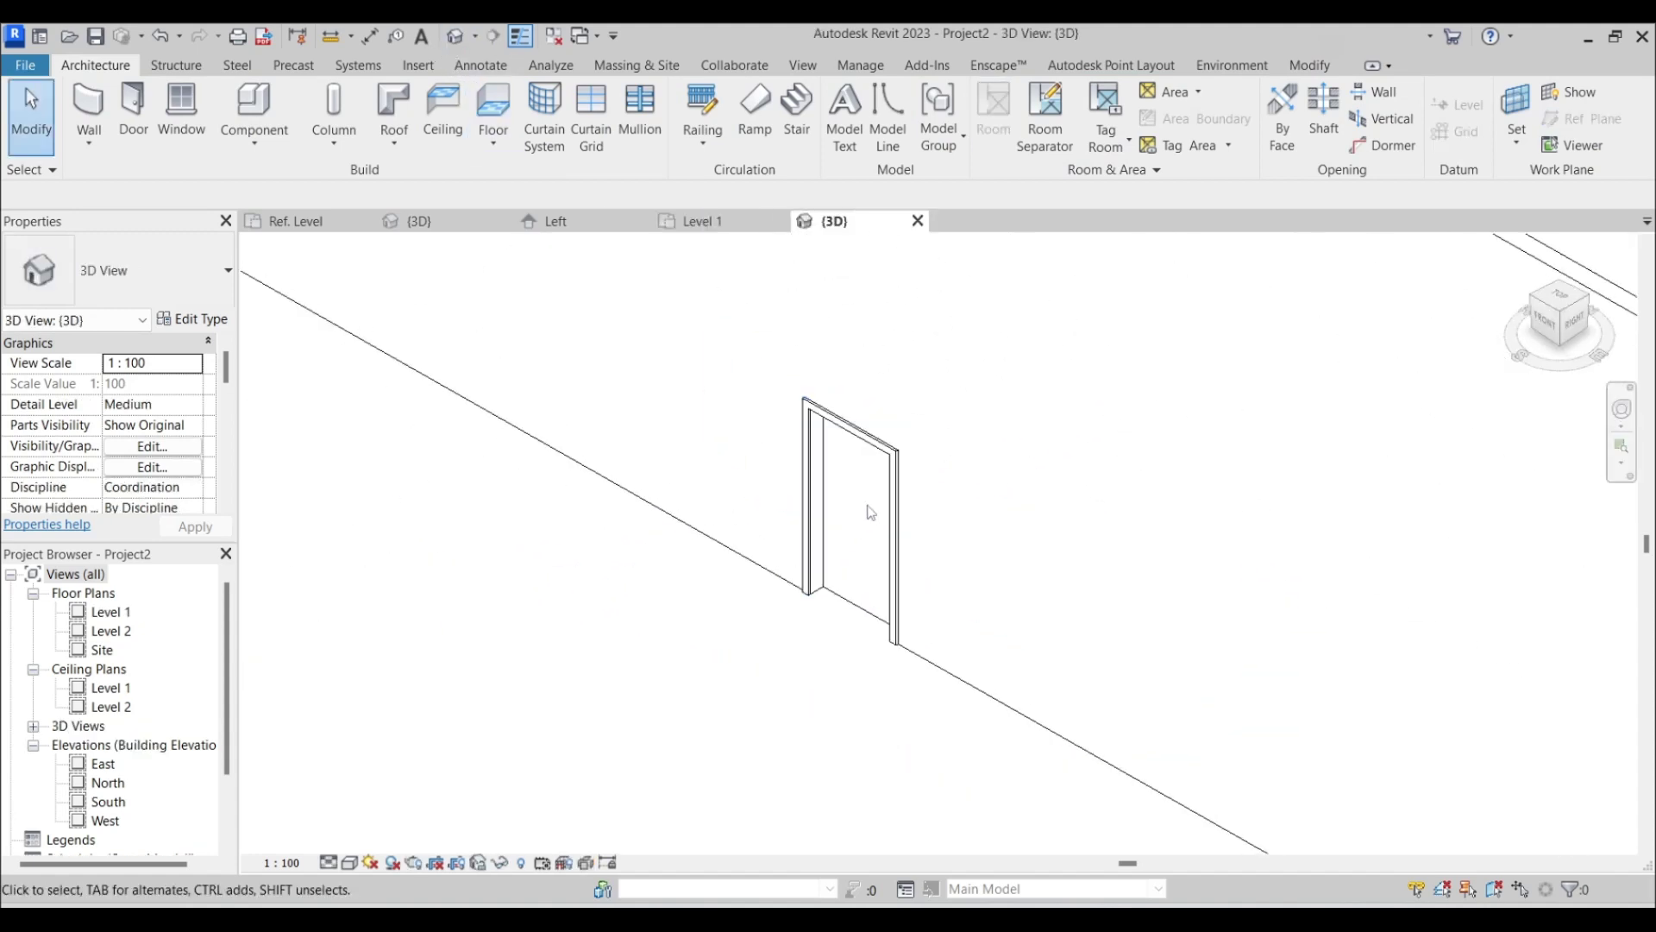
double_click(121, 615)
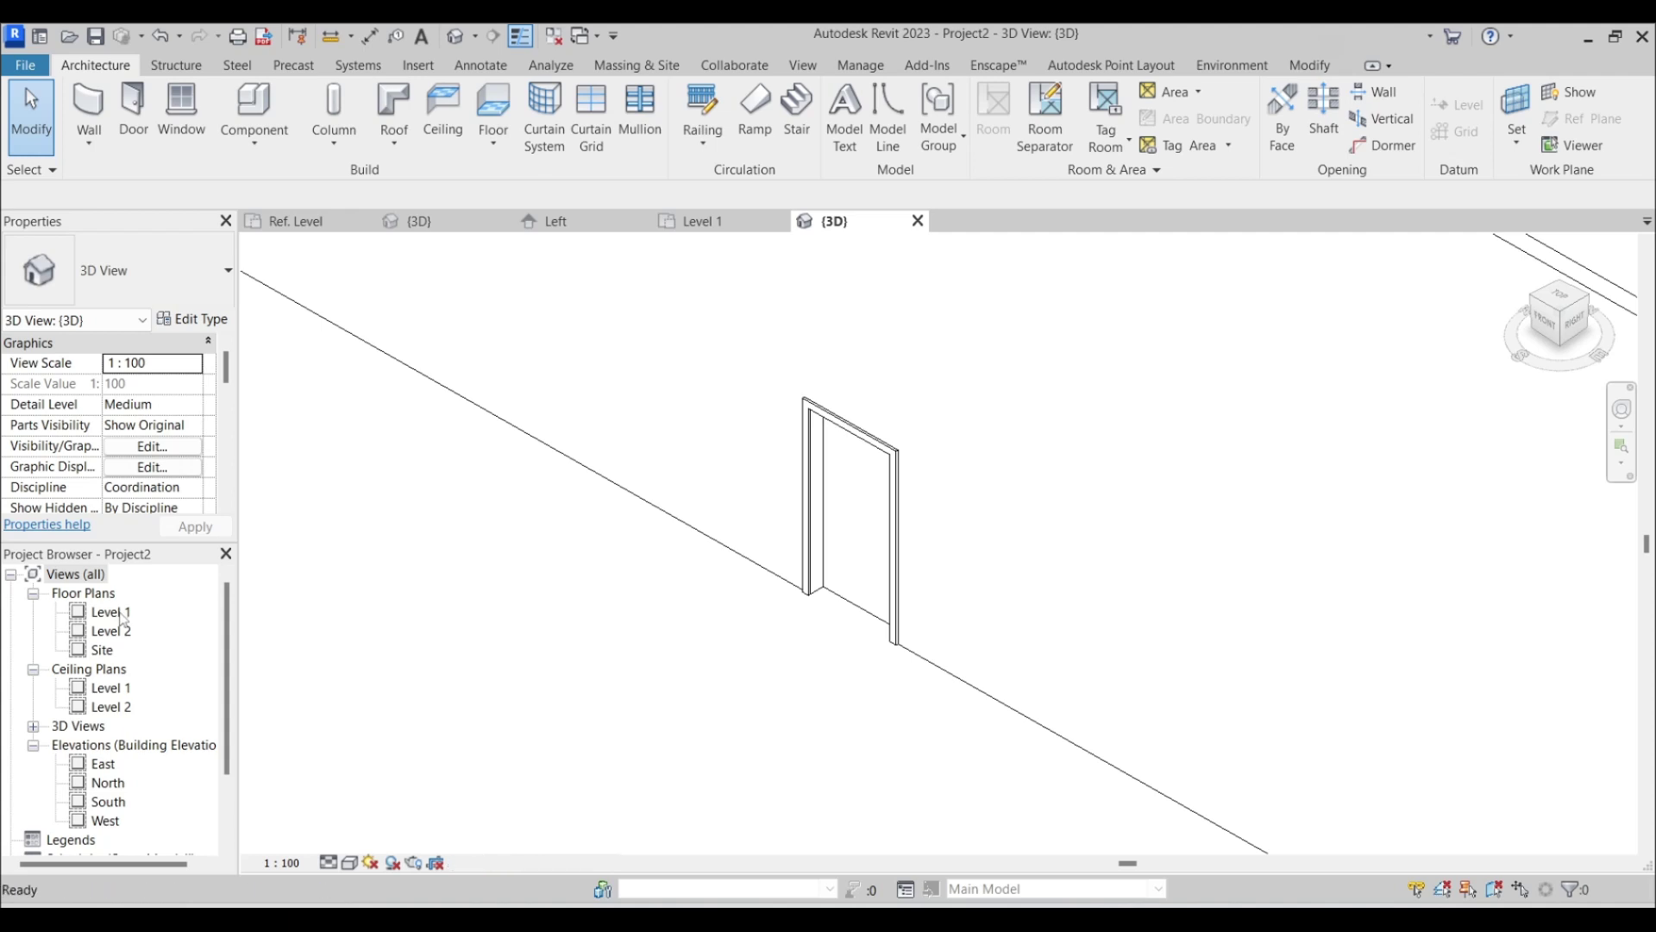
click(867, 496)
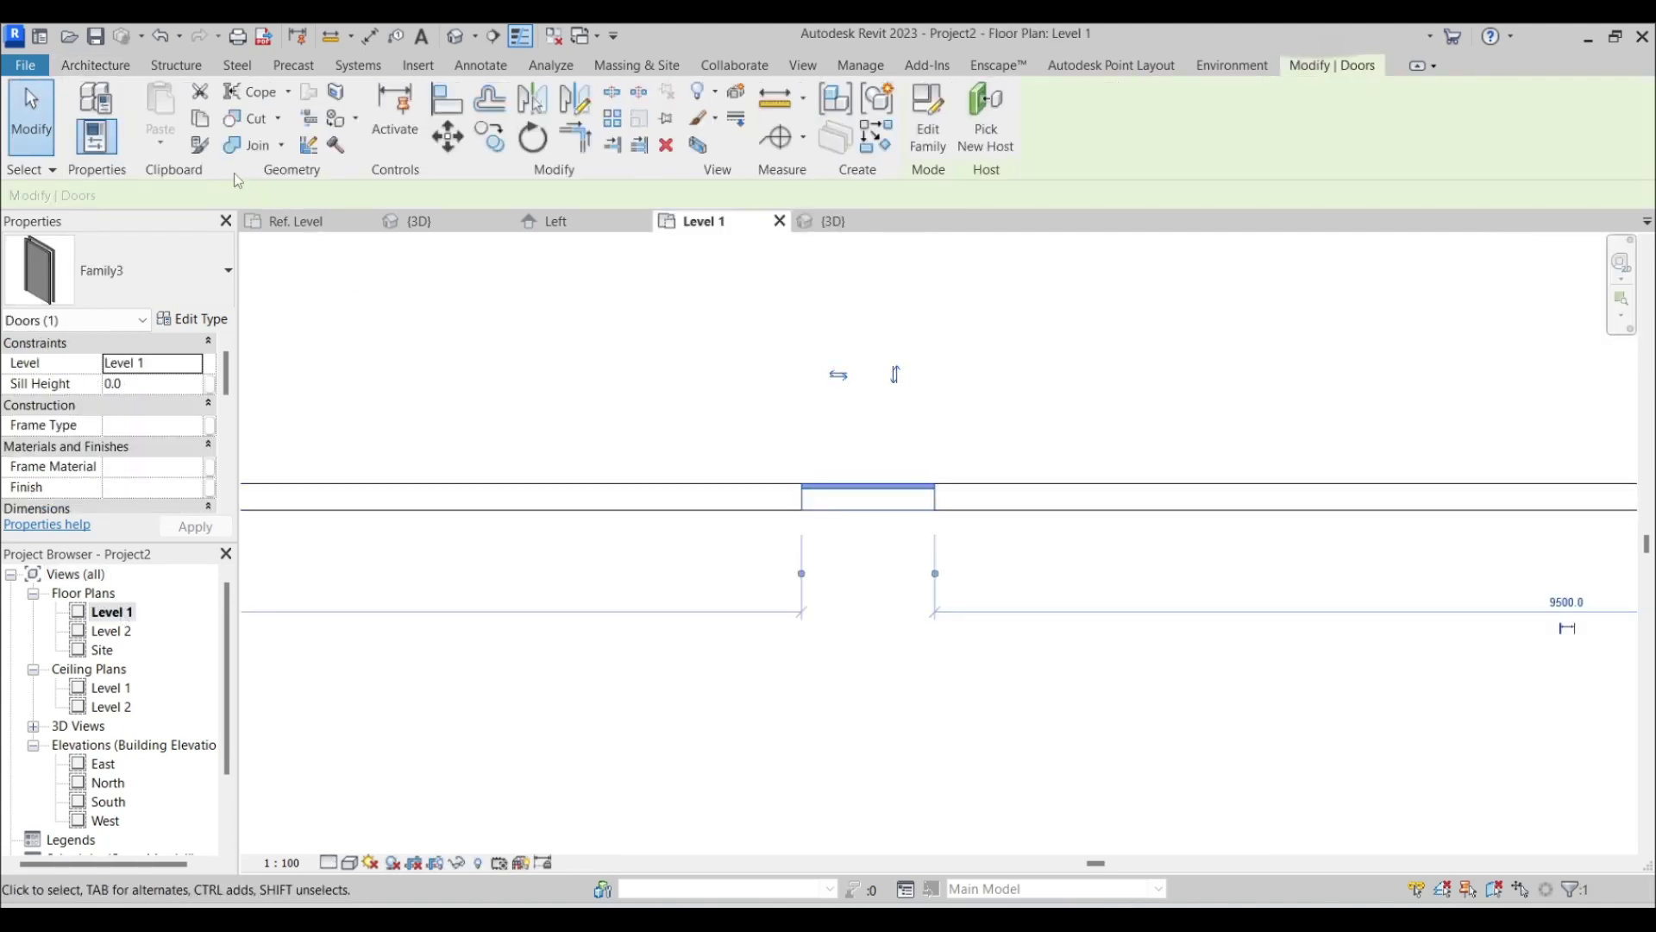
Step: Set the placed door's Door Rotation to 45 in Properties
scroll(143, 401, down, 3)
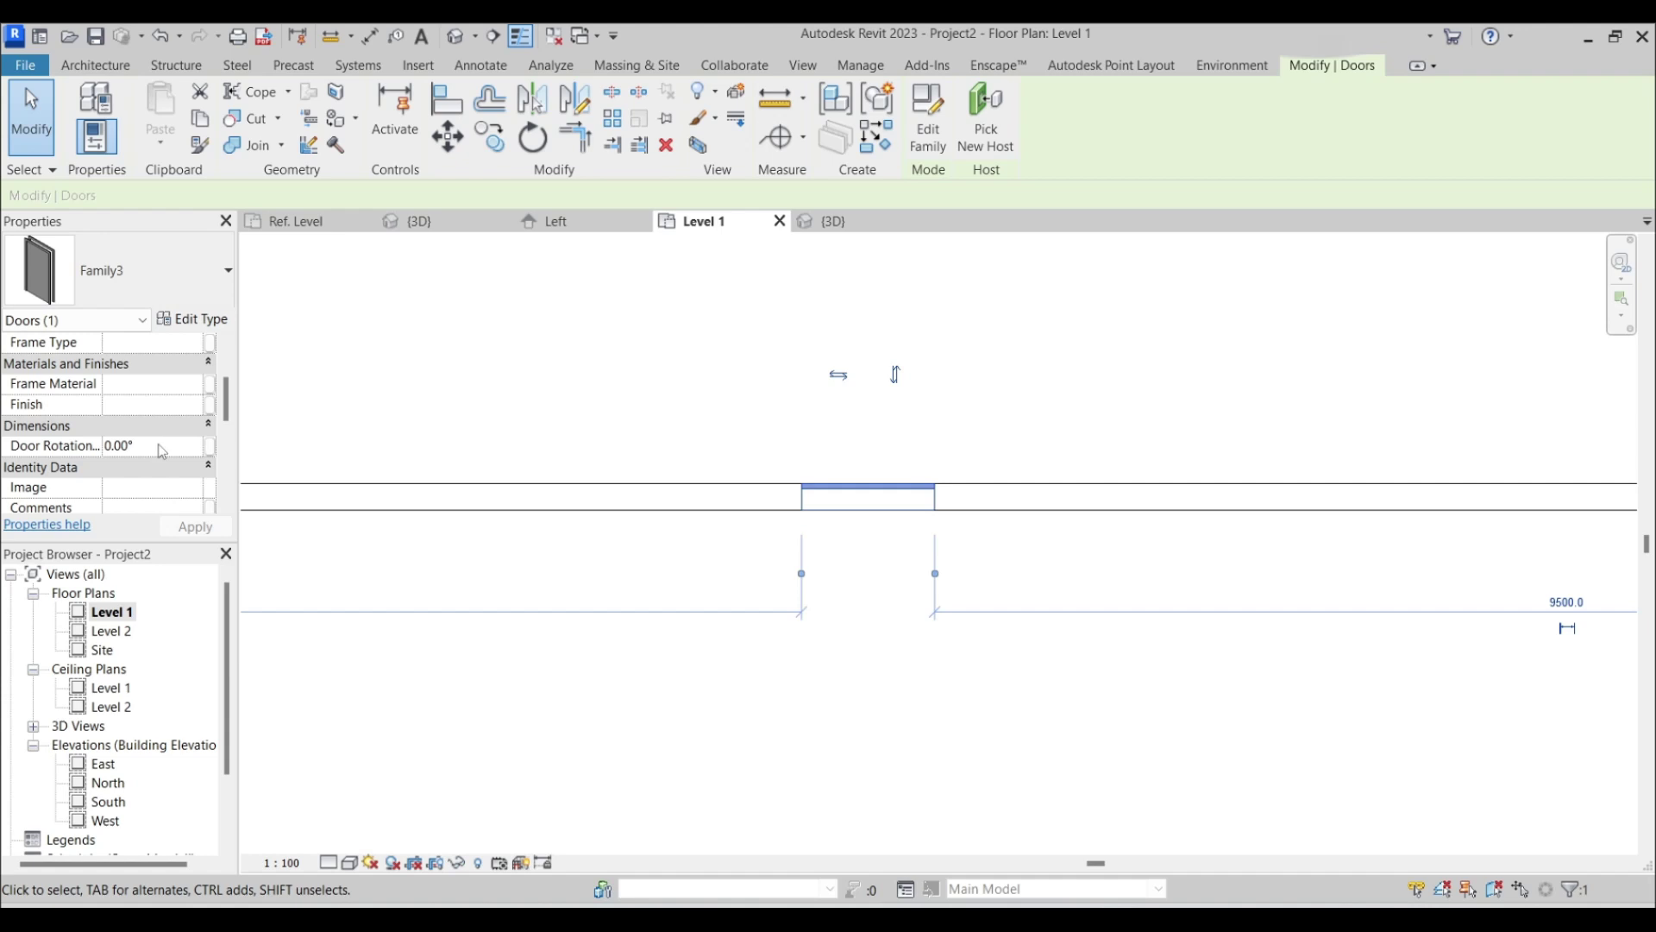
click(159, 445)
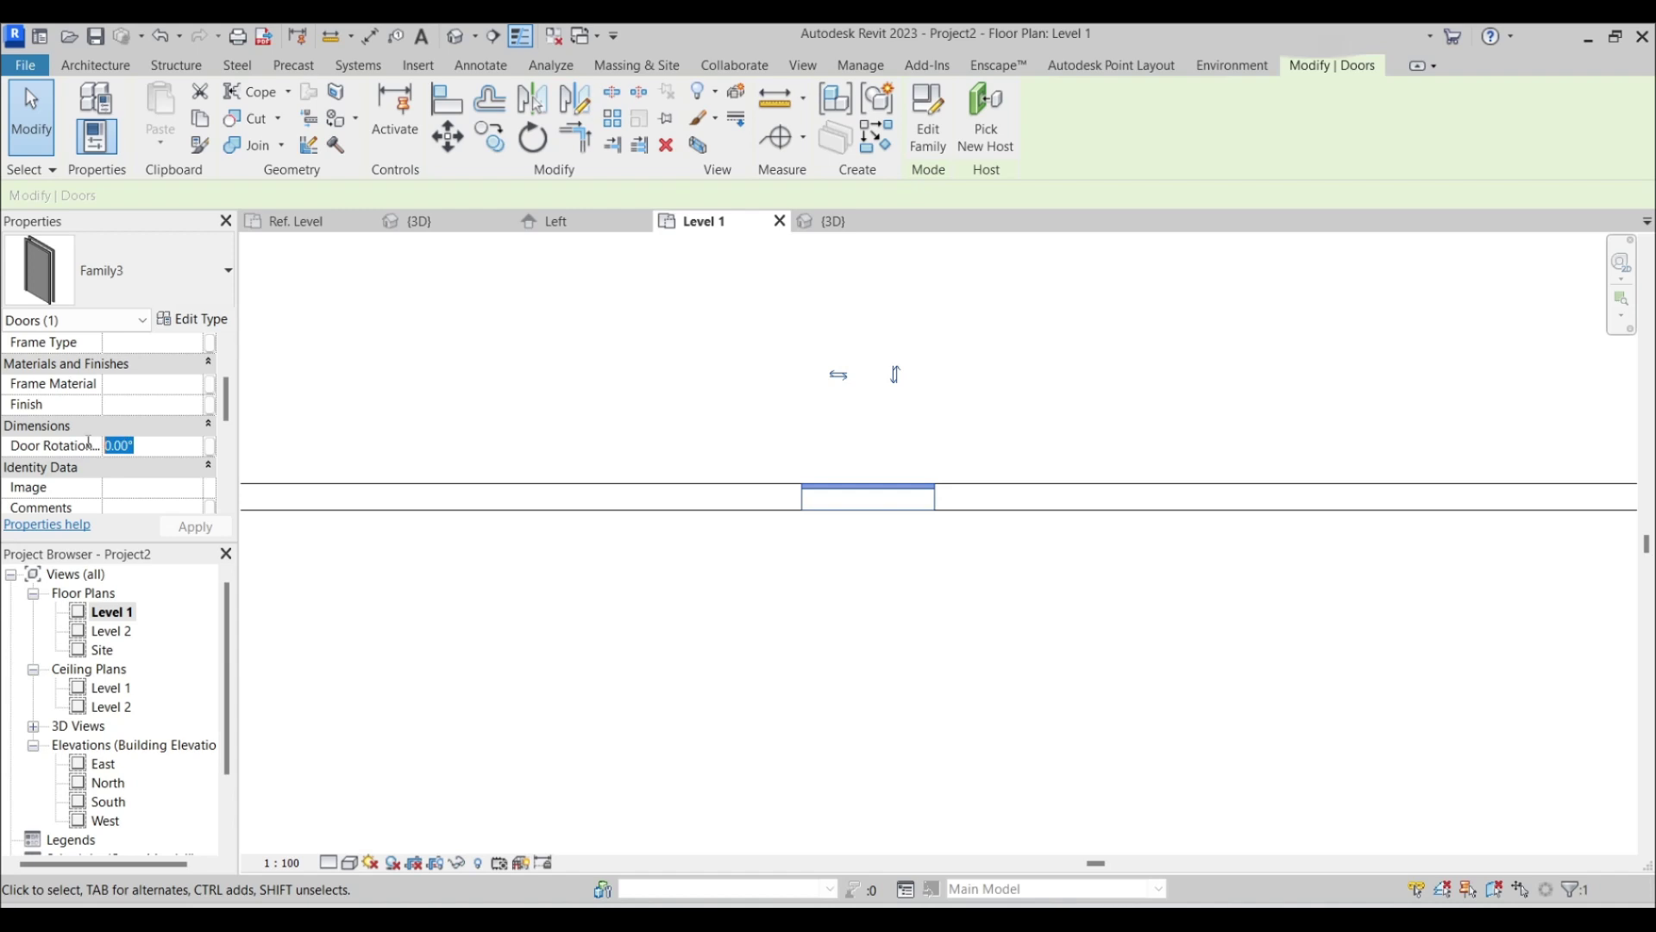
click(41, 448)
click(160, 446)
drag(160, 447, 108, 447)
text(45)
click(206, 521)
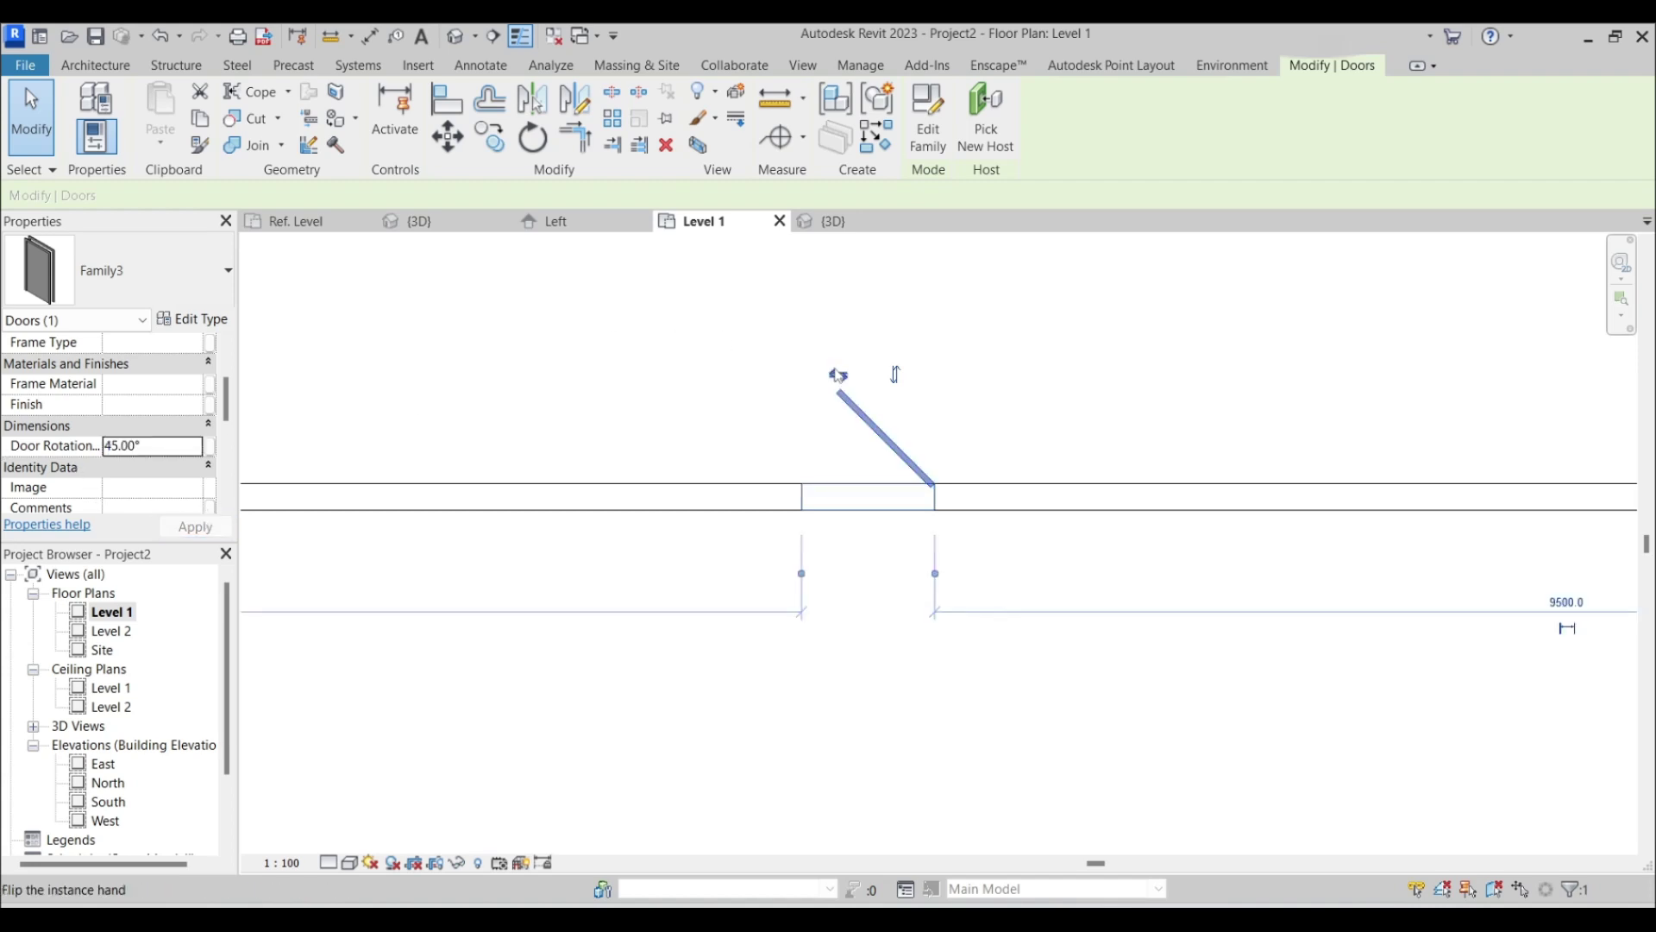
Step: Flip the door's facing and hinge so the leaf hinges on the right jamb
click(896, 376)
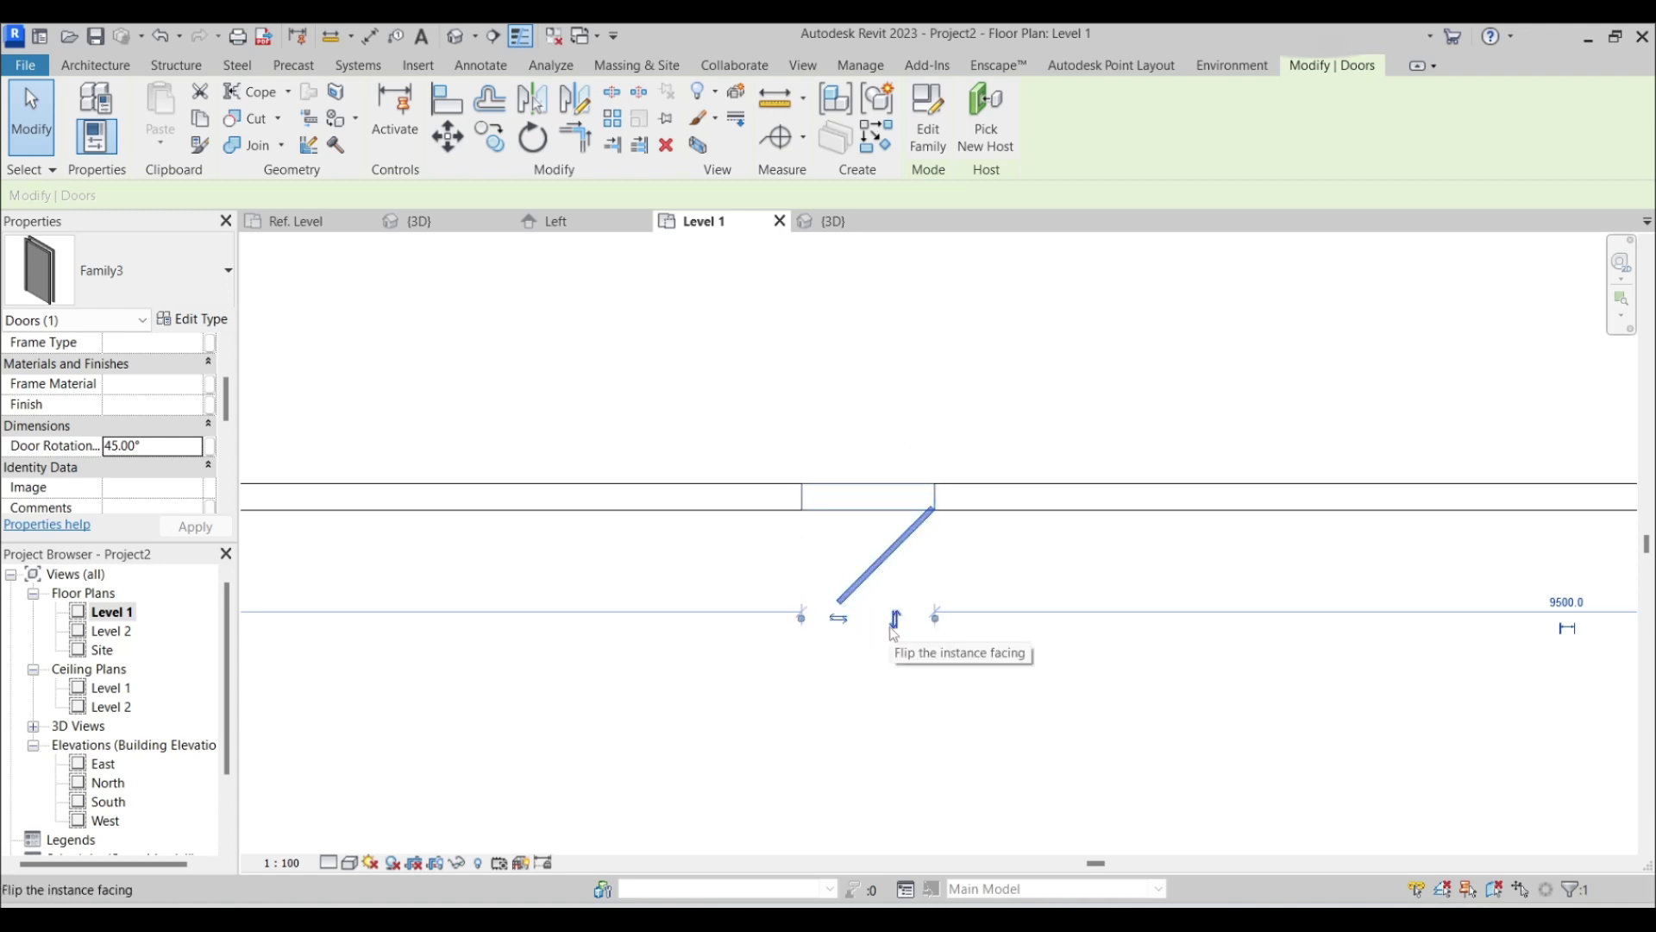
click(839, 618)
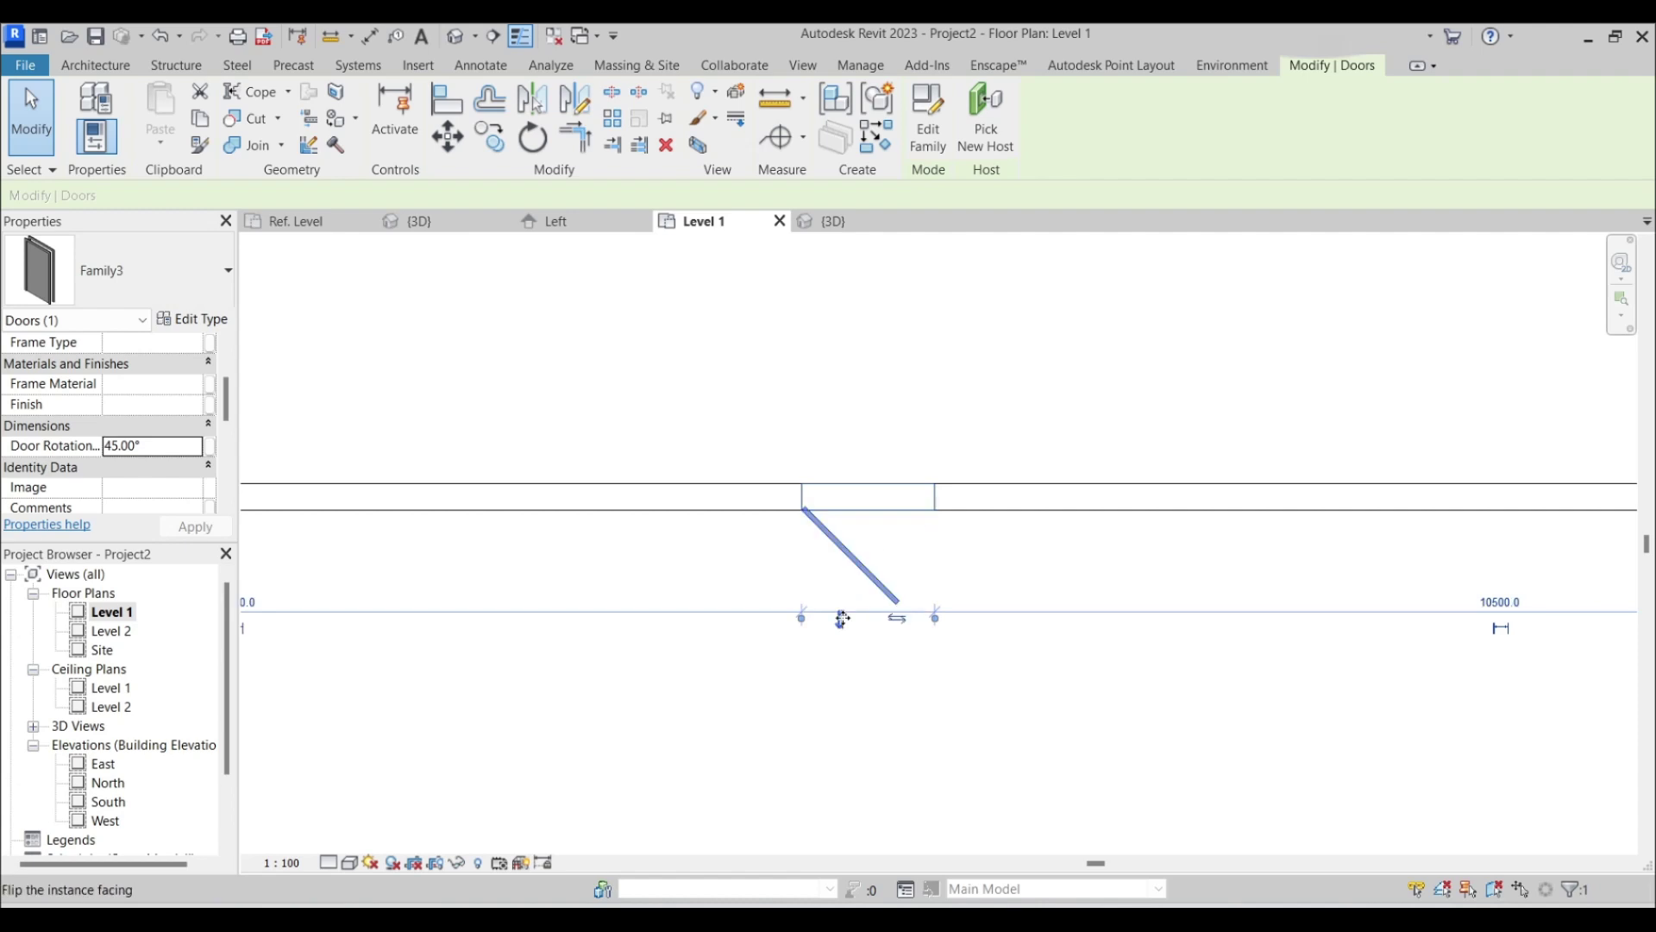
click(887, 621)
click(890, 623)
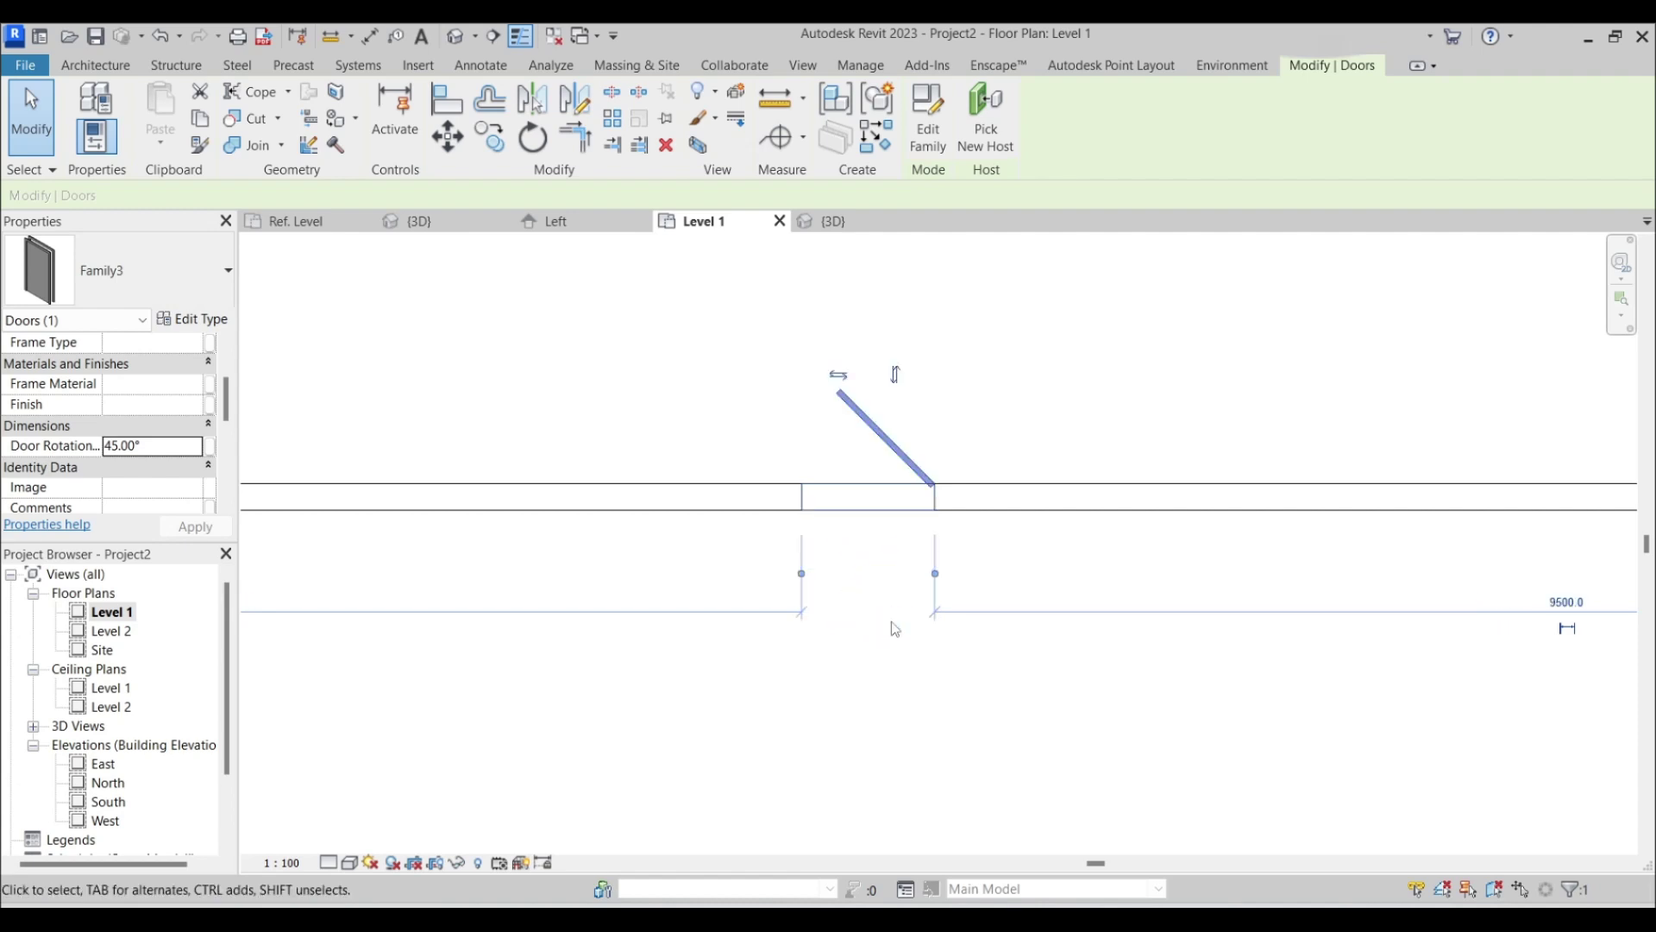
middle_drag(777, 370, 758, 422)
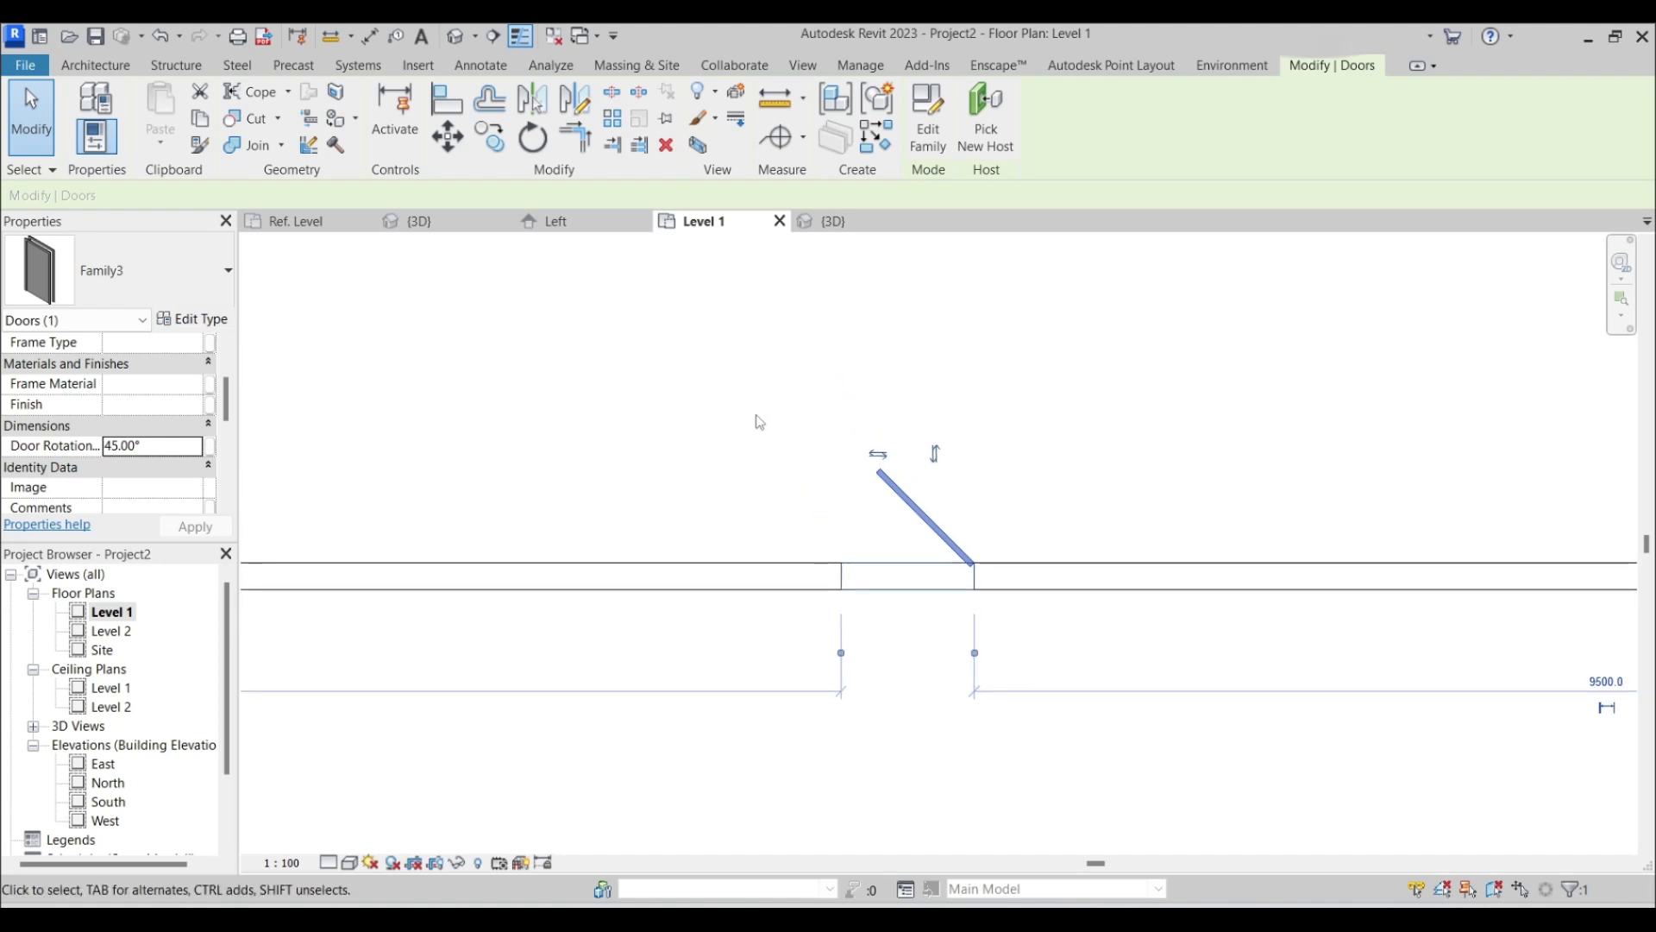
Step: Review the door's type properties without changes and commit the 45.00° rotation
click(193, 317)
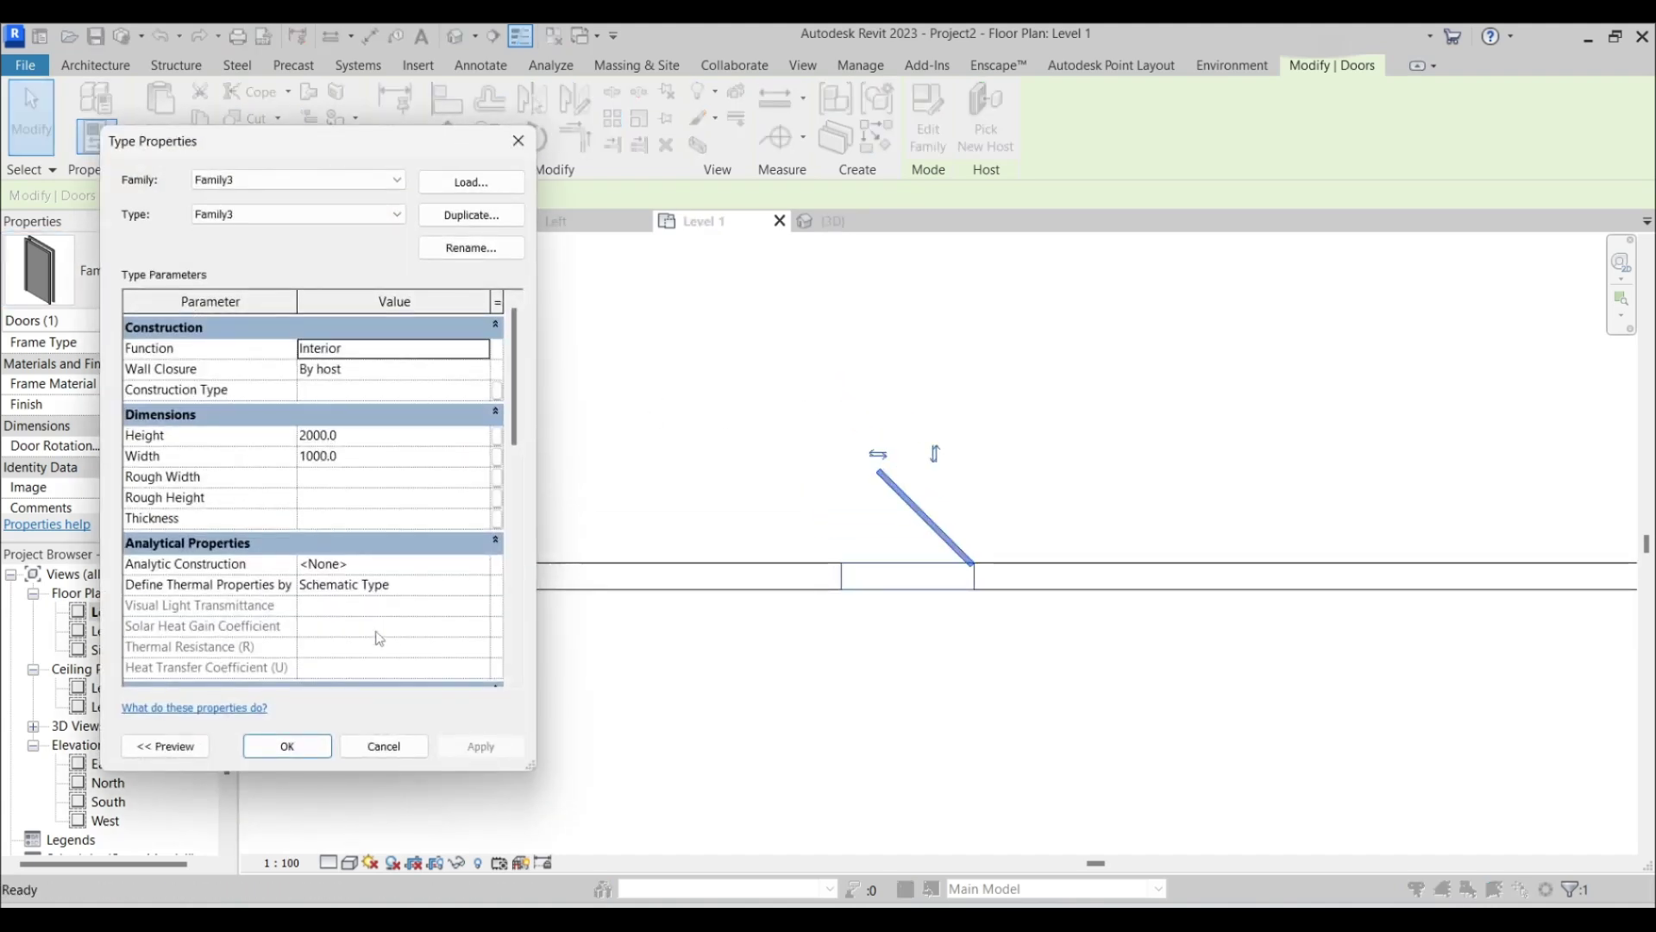
scroll(405, 565, down, 4)
scroll(380, 644, up, 4)
click(426, 747)
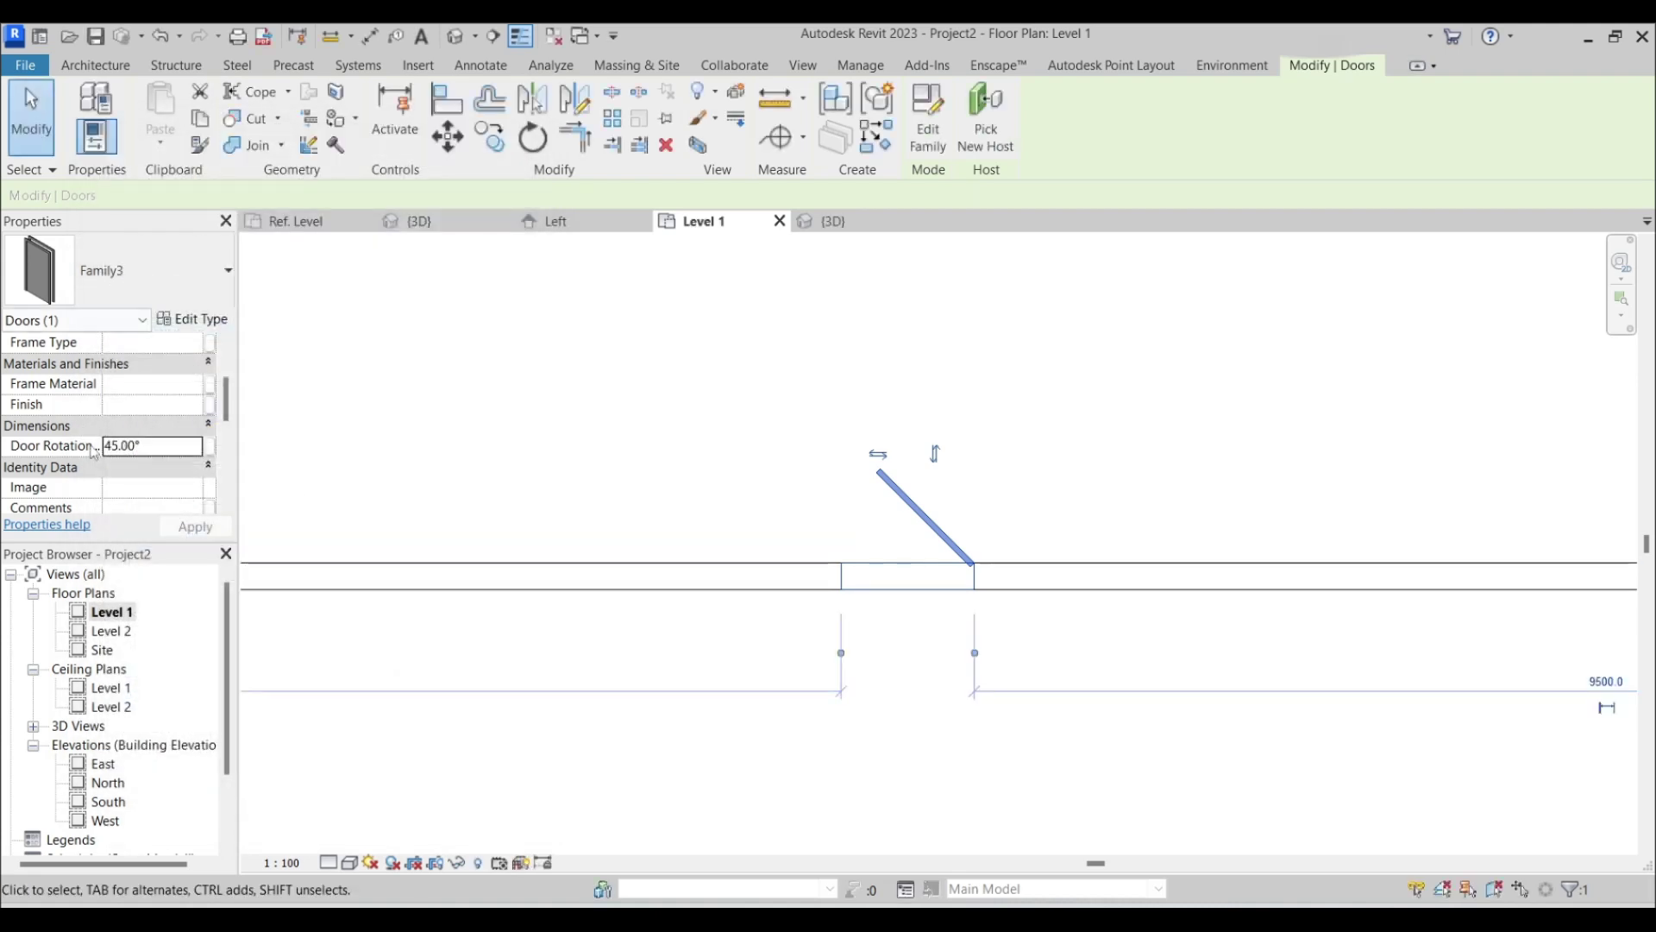
click(199, 398)
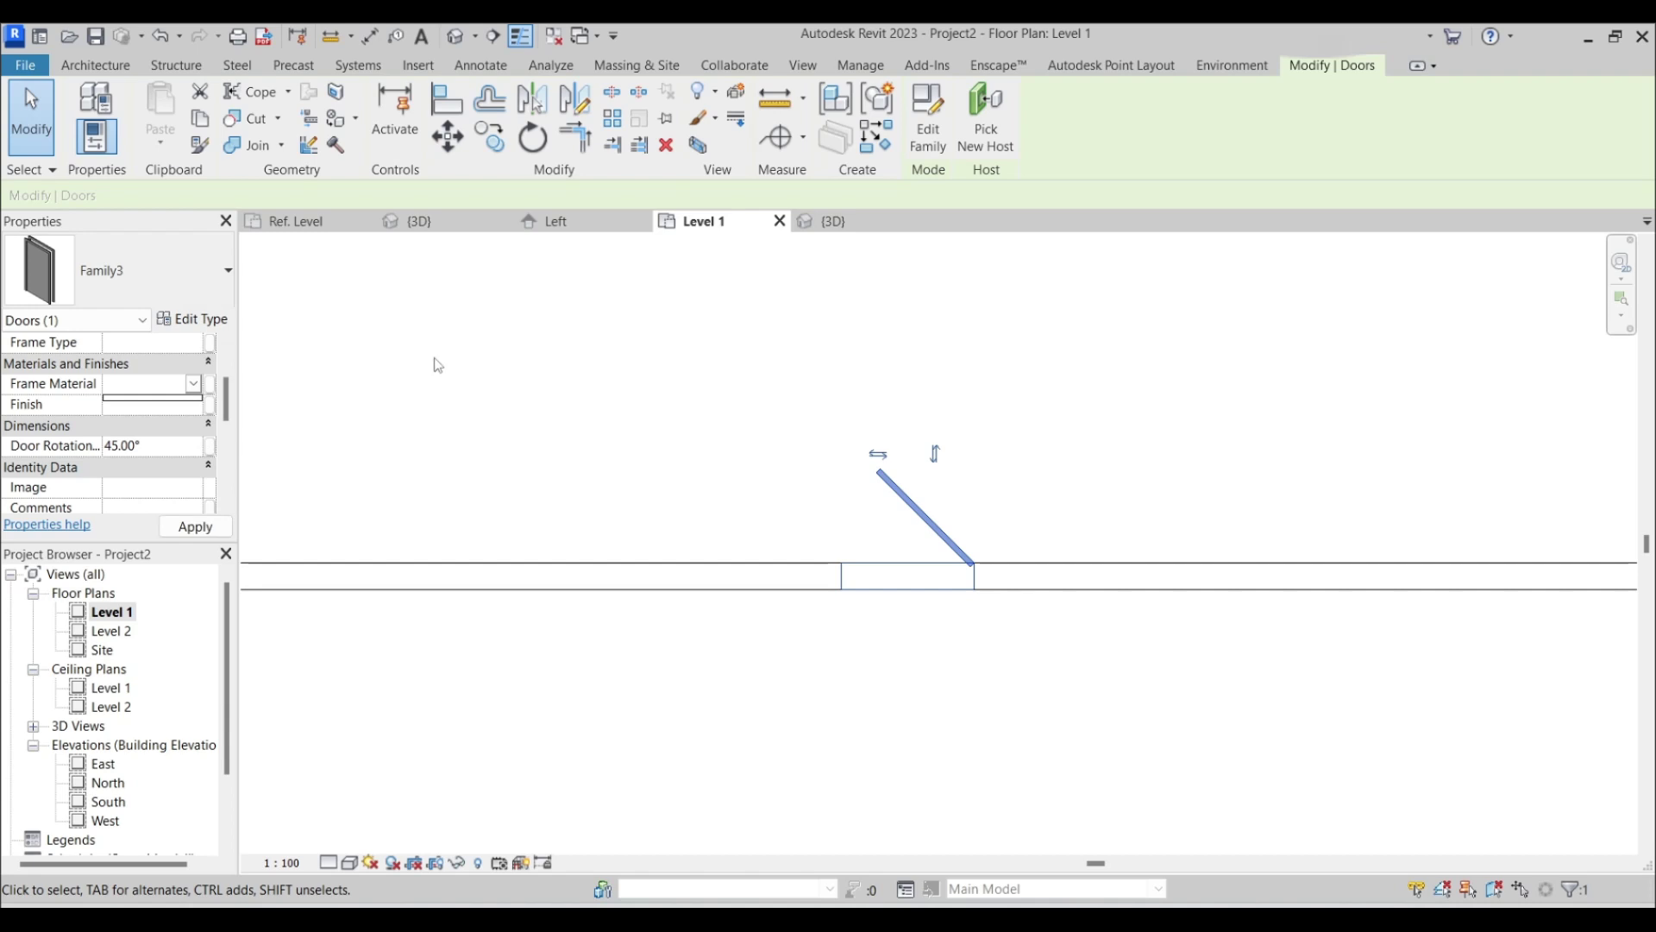
Step: Select the door leaf extrusion in the family's reference plan
click(326, 224)
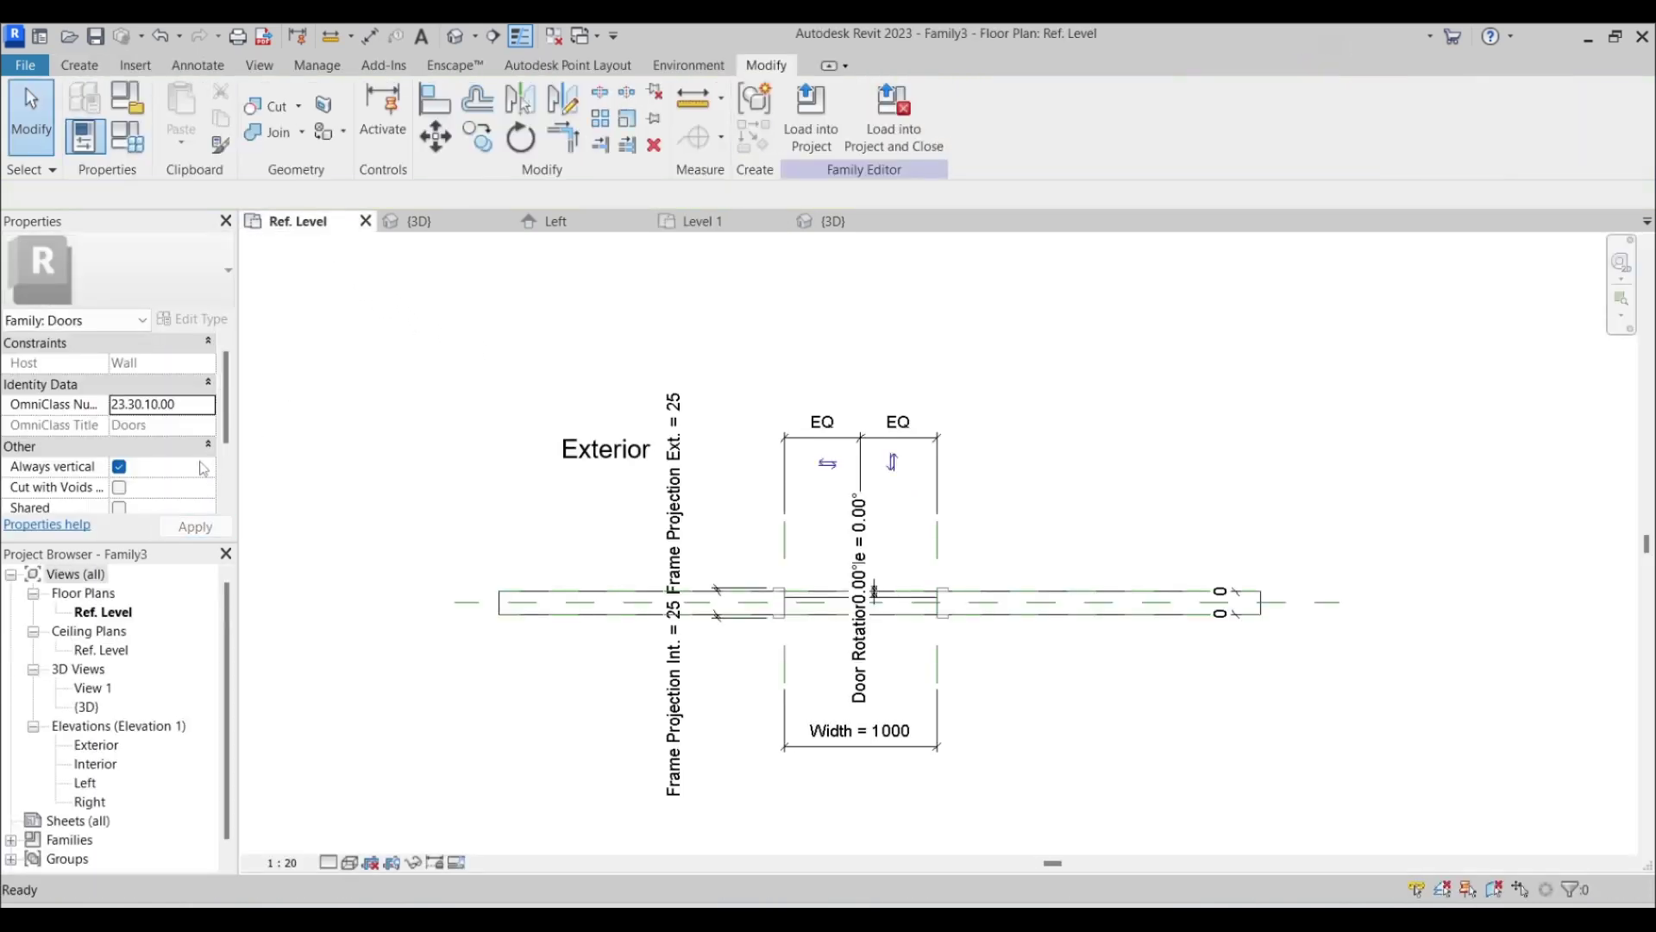
scroll(781, 594, up, 3)
click(798, 595)
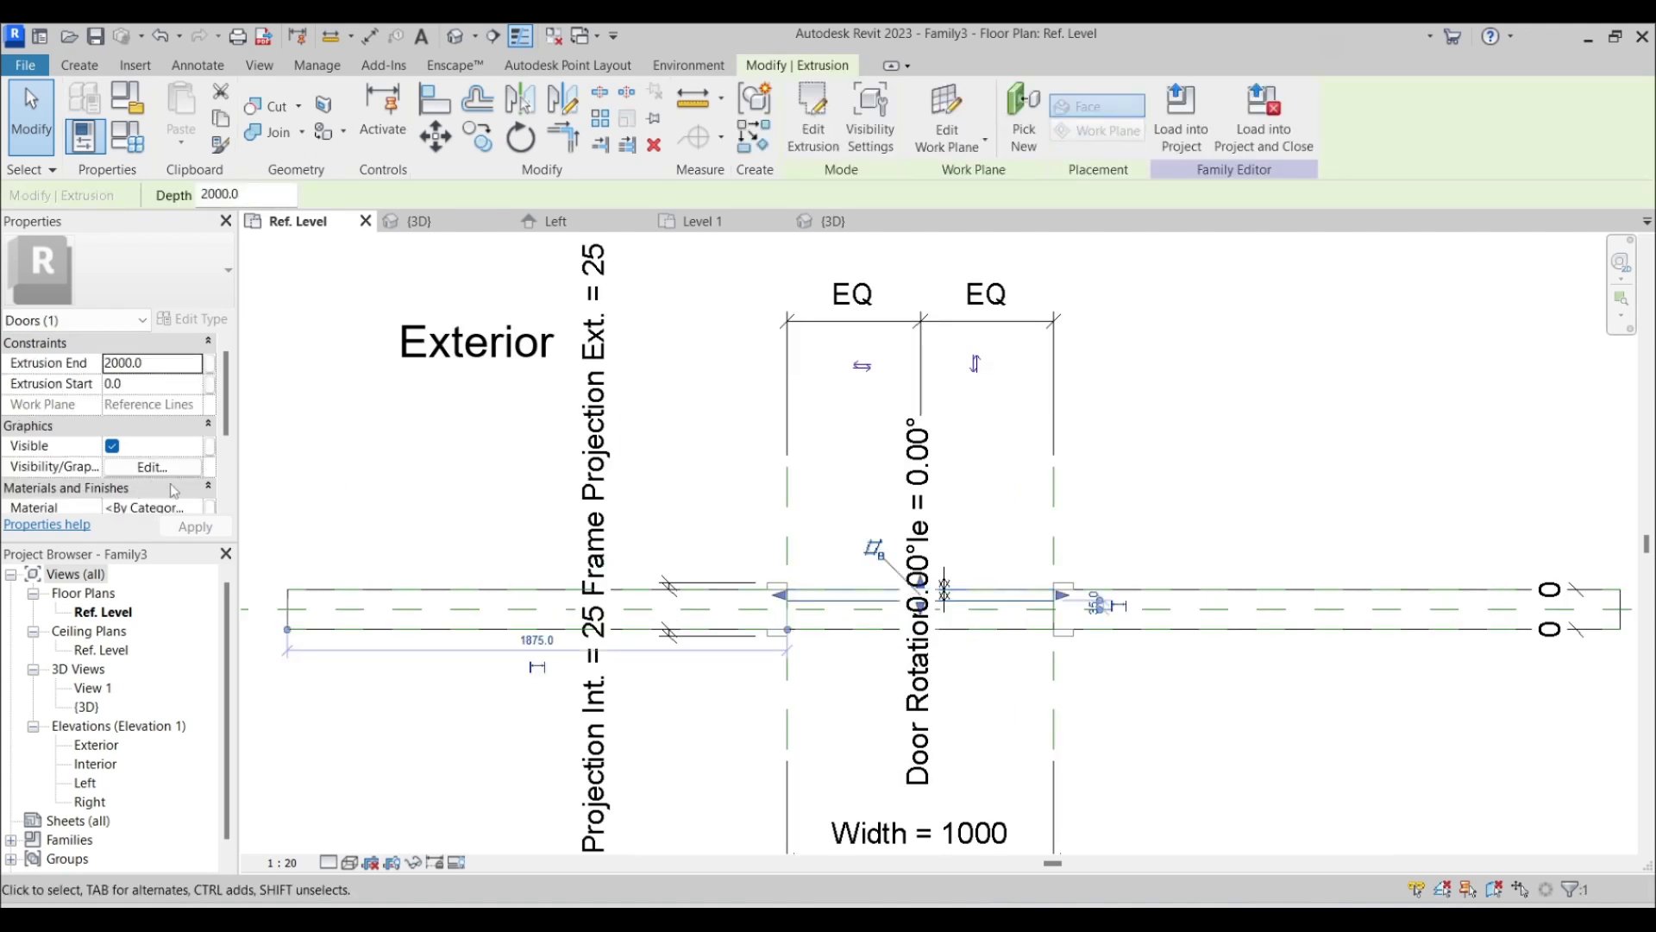
scroll(173, 489, down, 1)
Step: Link the leaf's material to a new 'Material' parameter and reload Family3 into Project2, overwriting
click(210, 466)
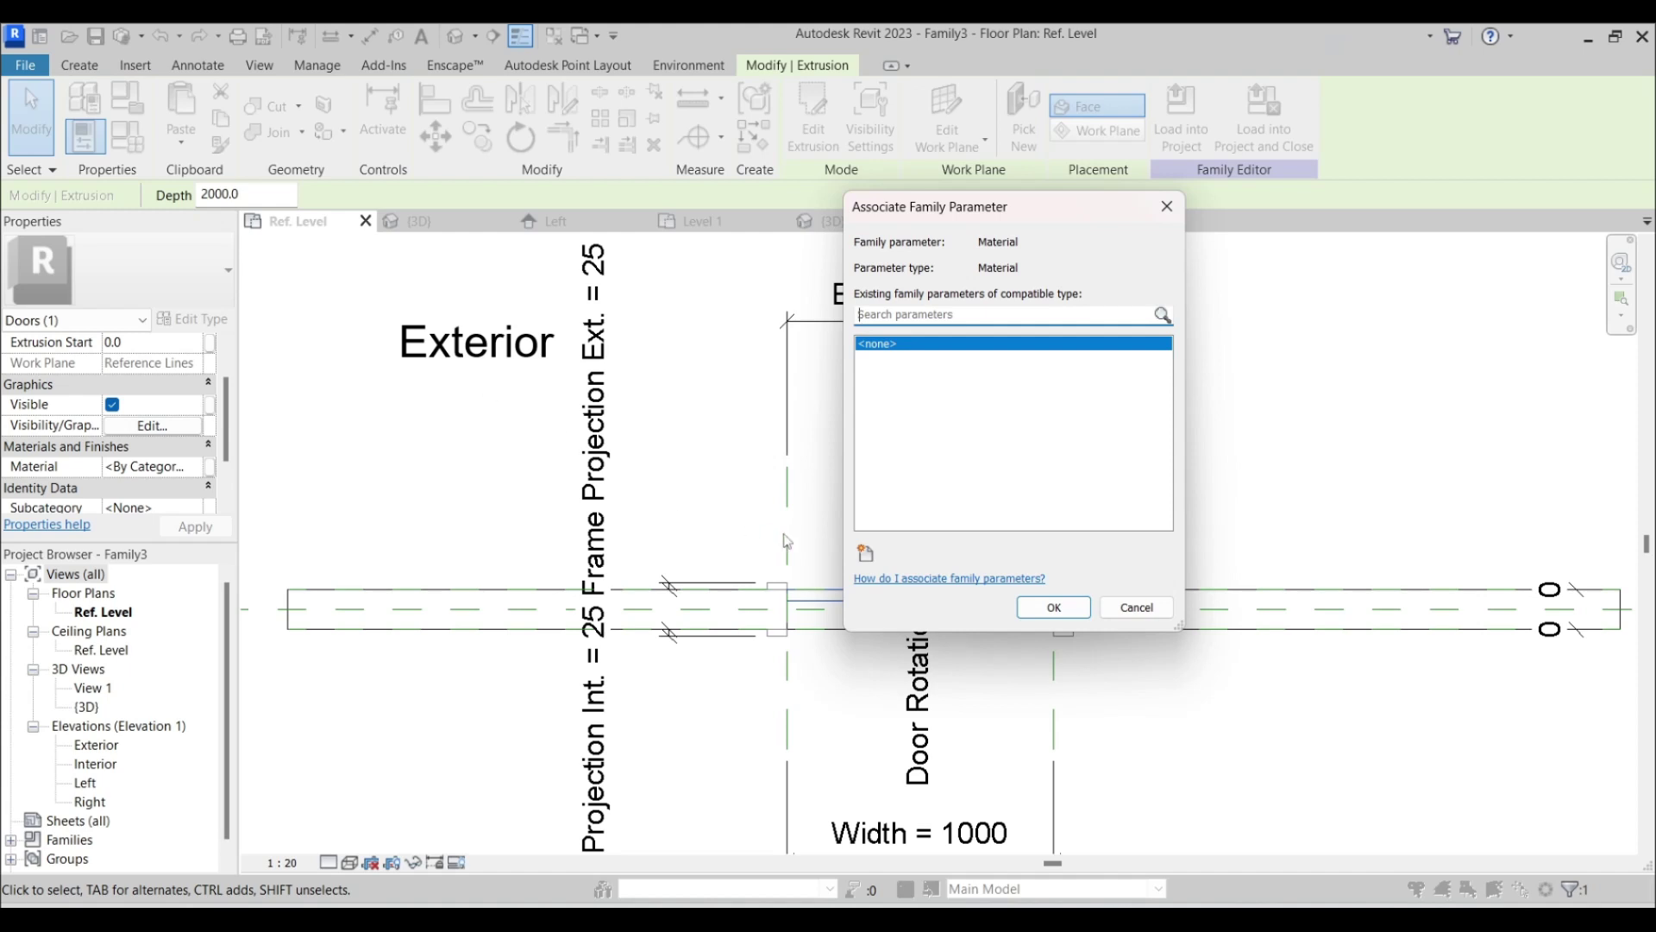
click(865, 554)
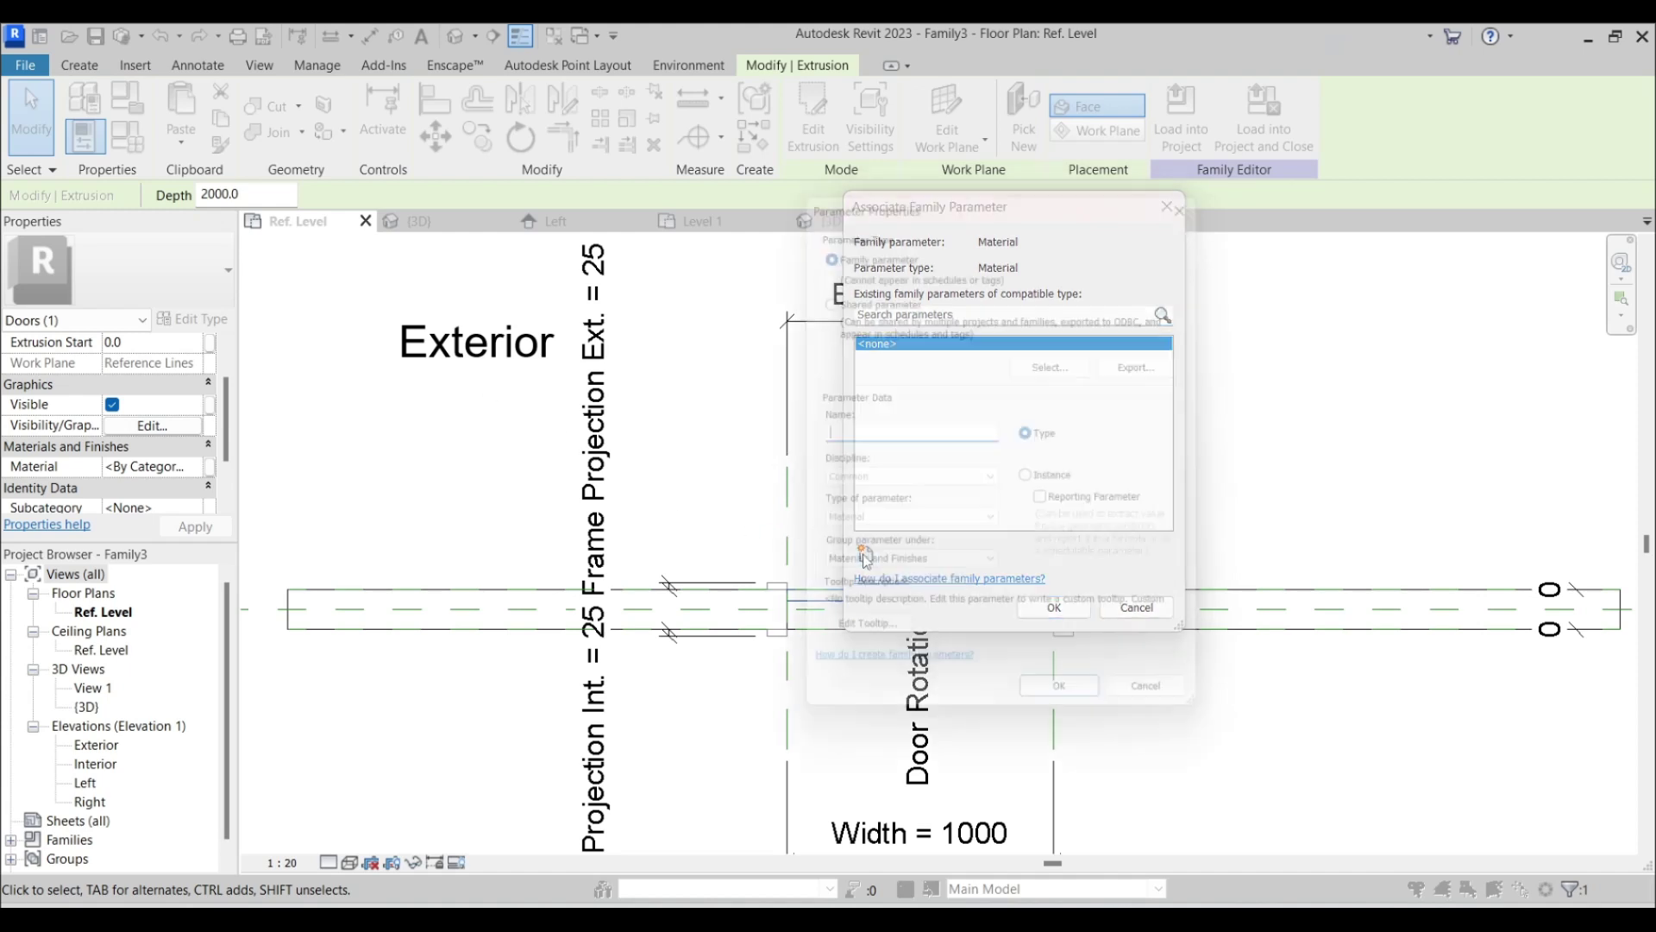
text(Material)
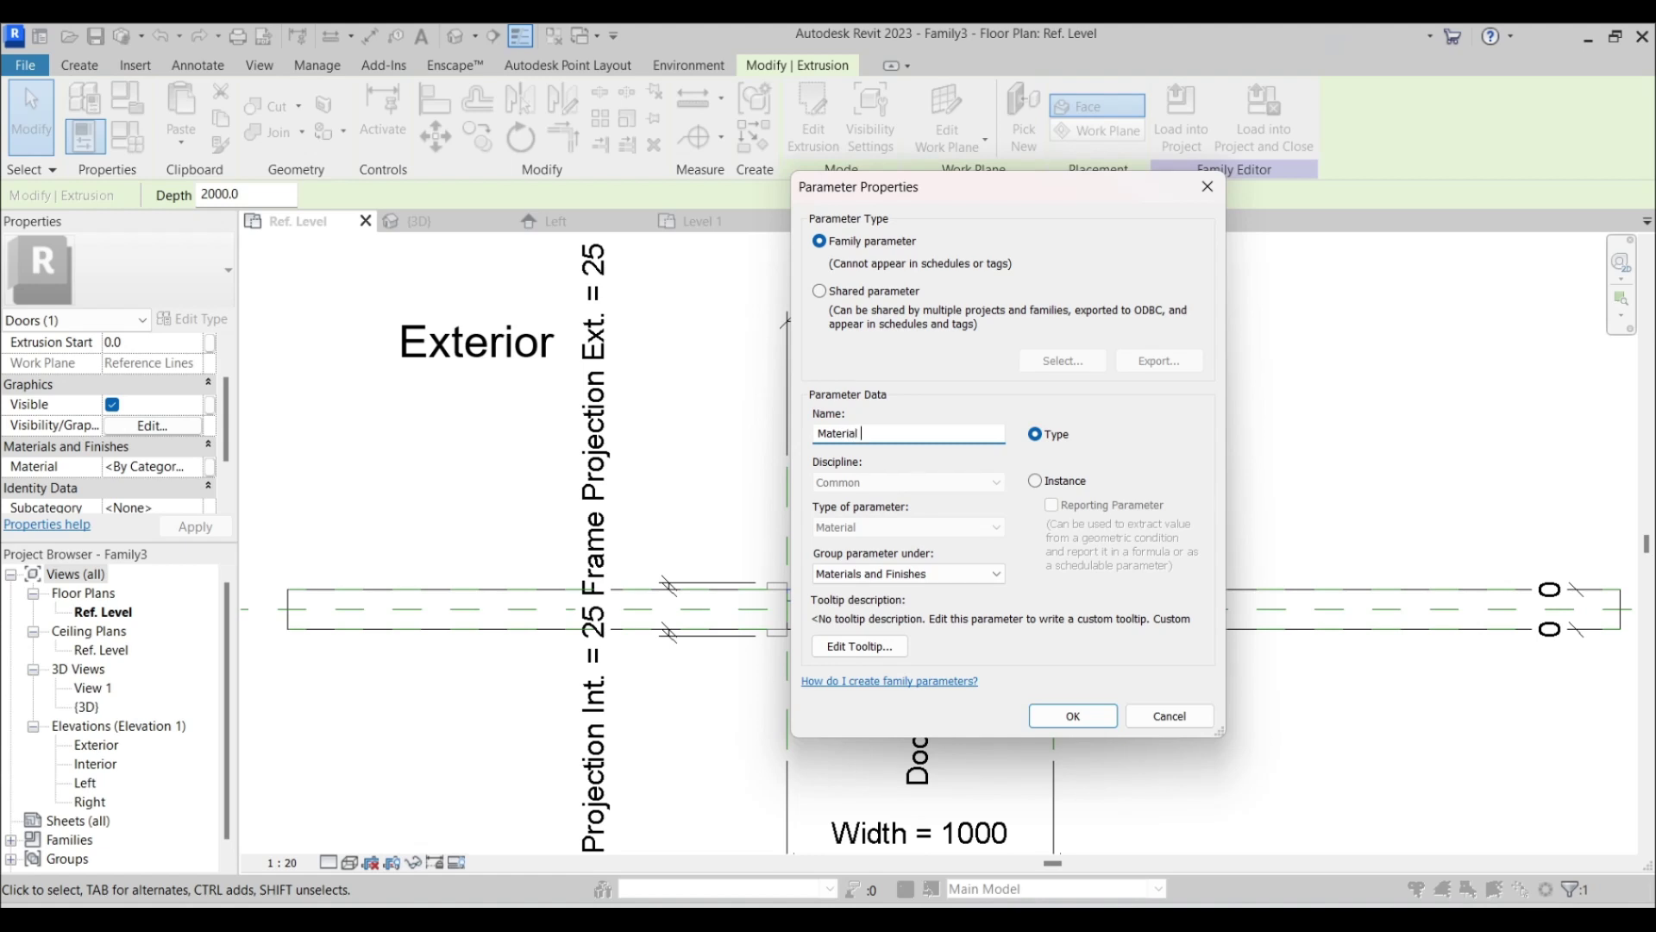
click(1071, 713)
click(1070, 604)
click(1181, 121)
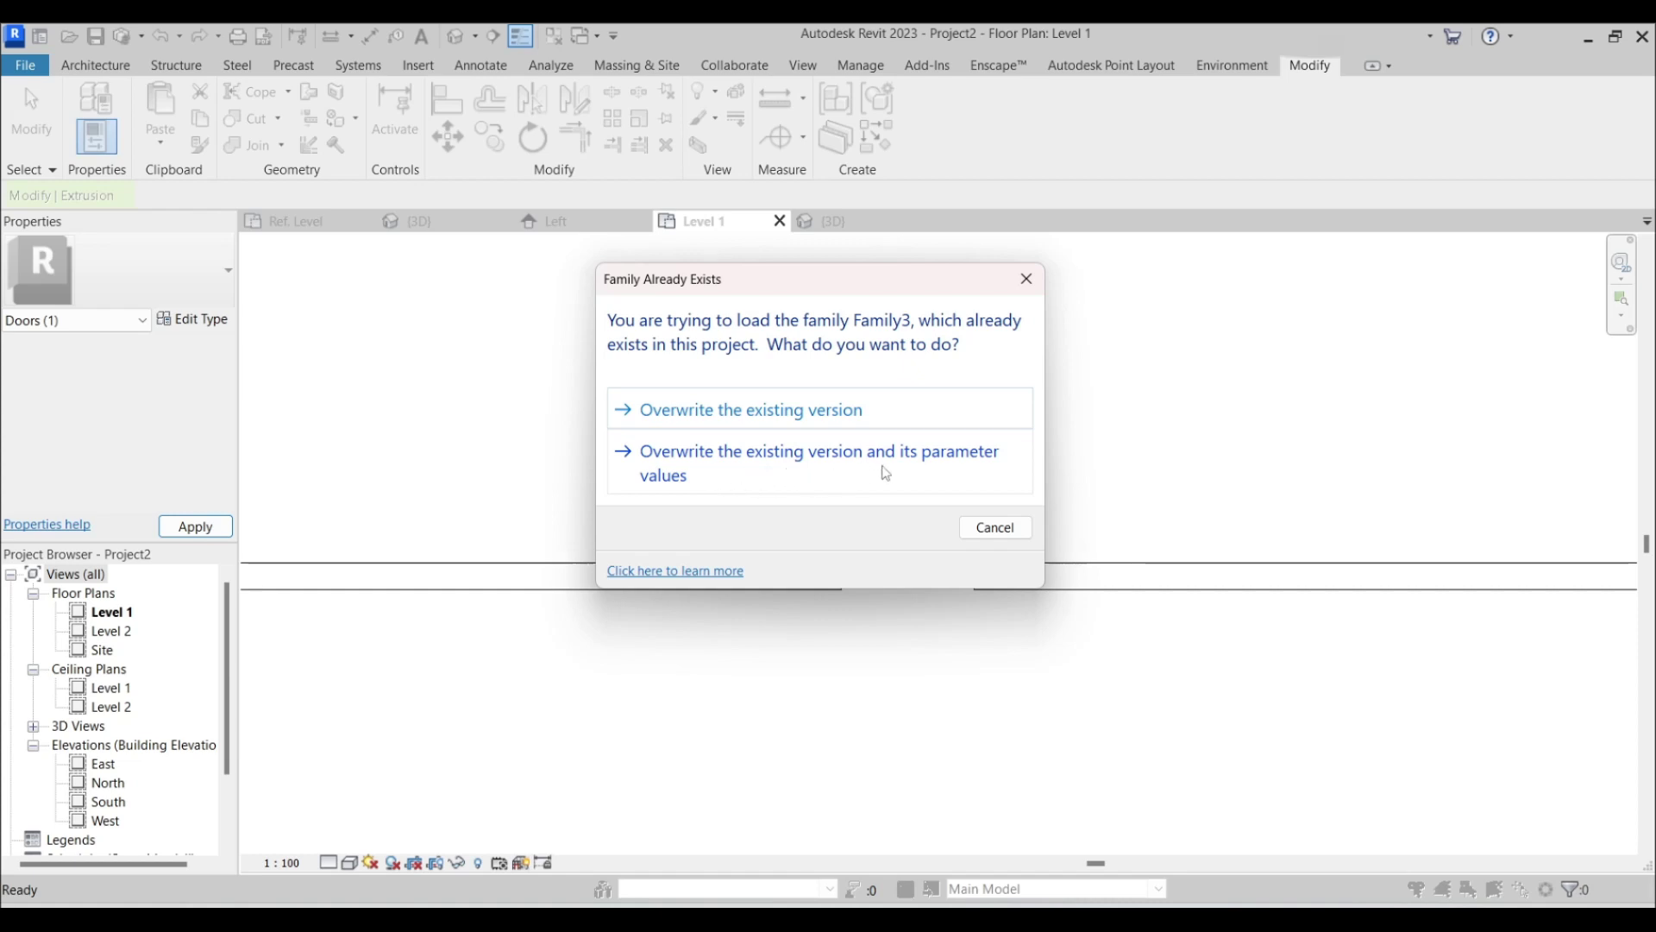
click(801, 486)
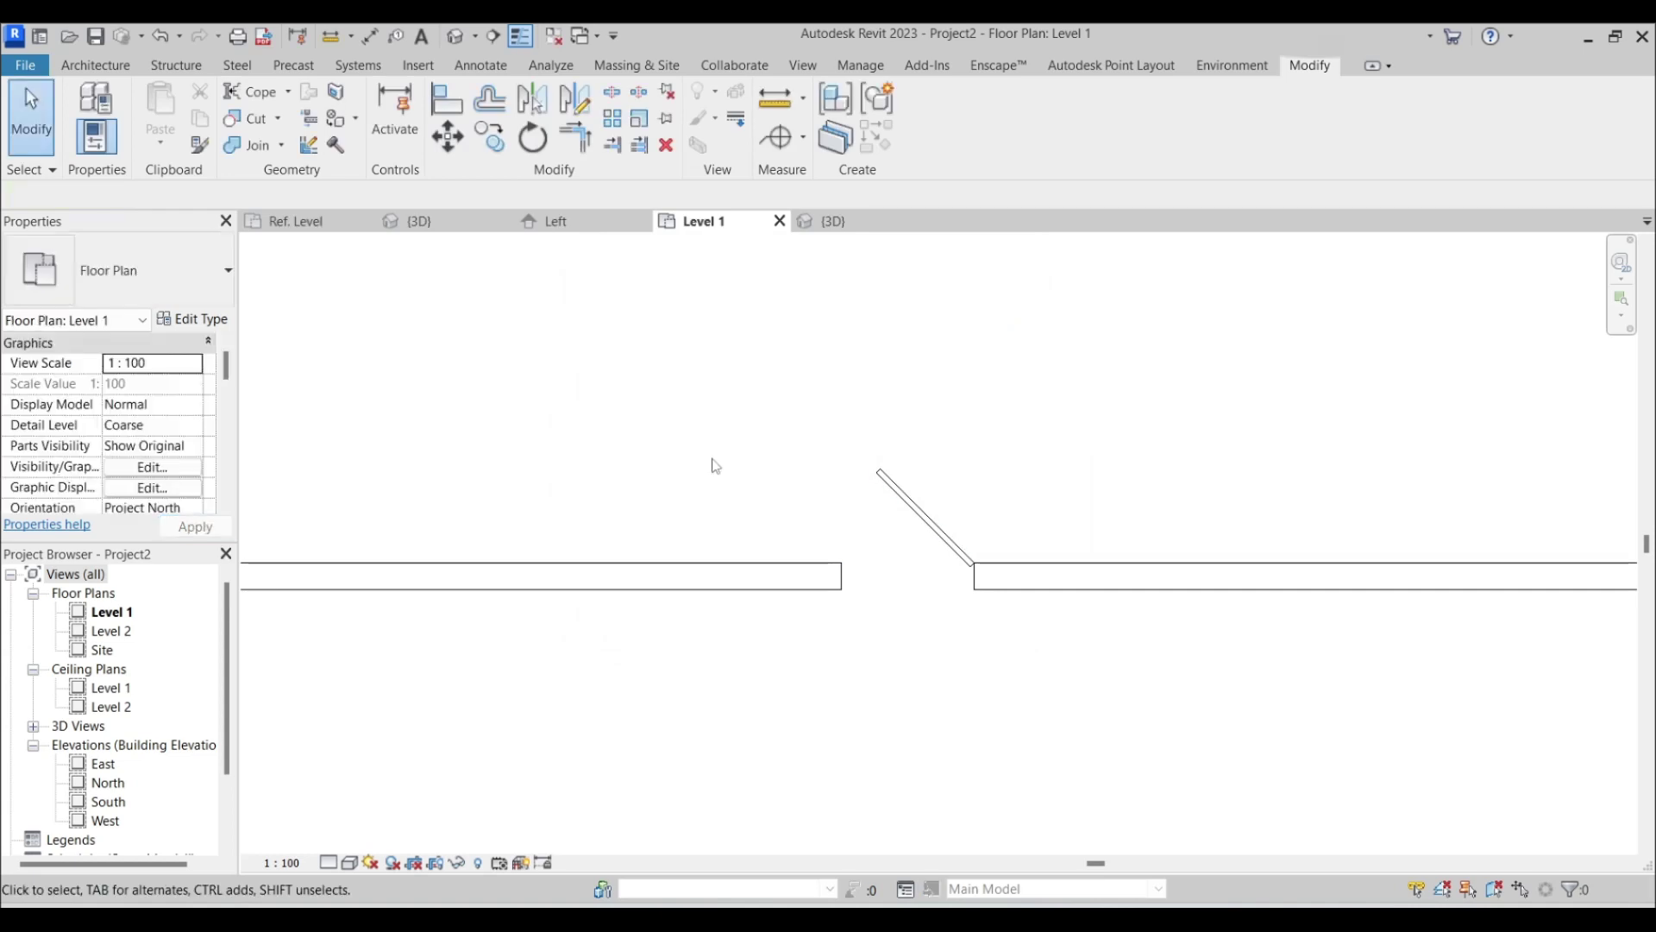
Step: Set the door type's Material to Birch - Semigloss, found by searching 'wood'
click(918, 518)
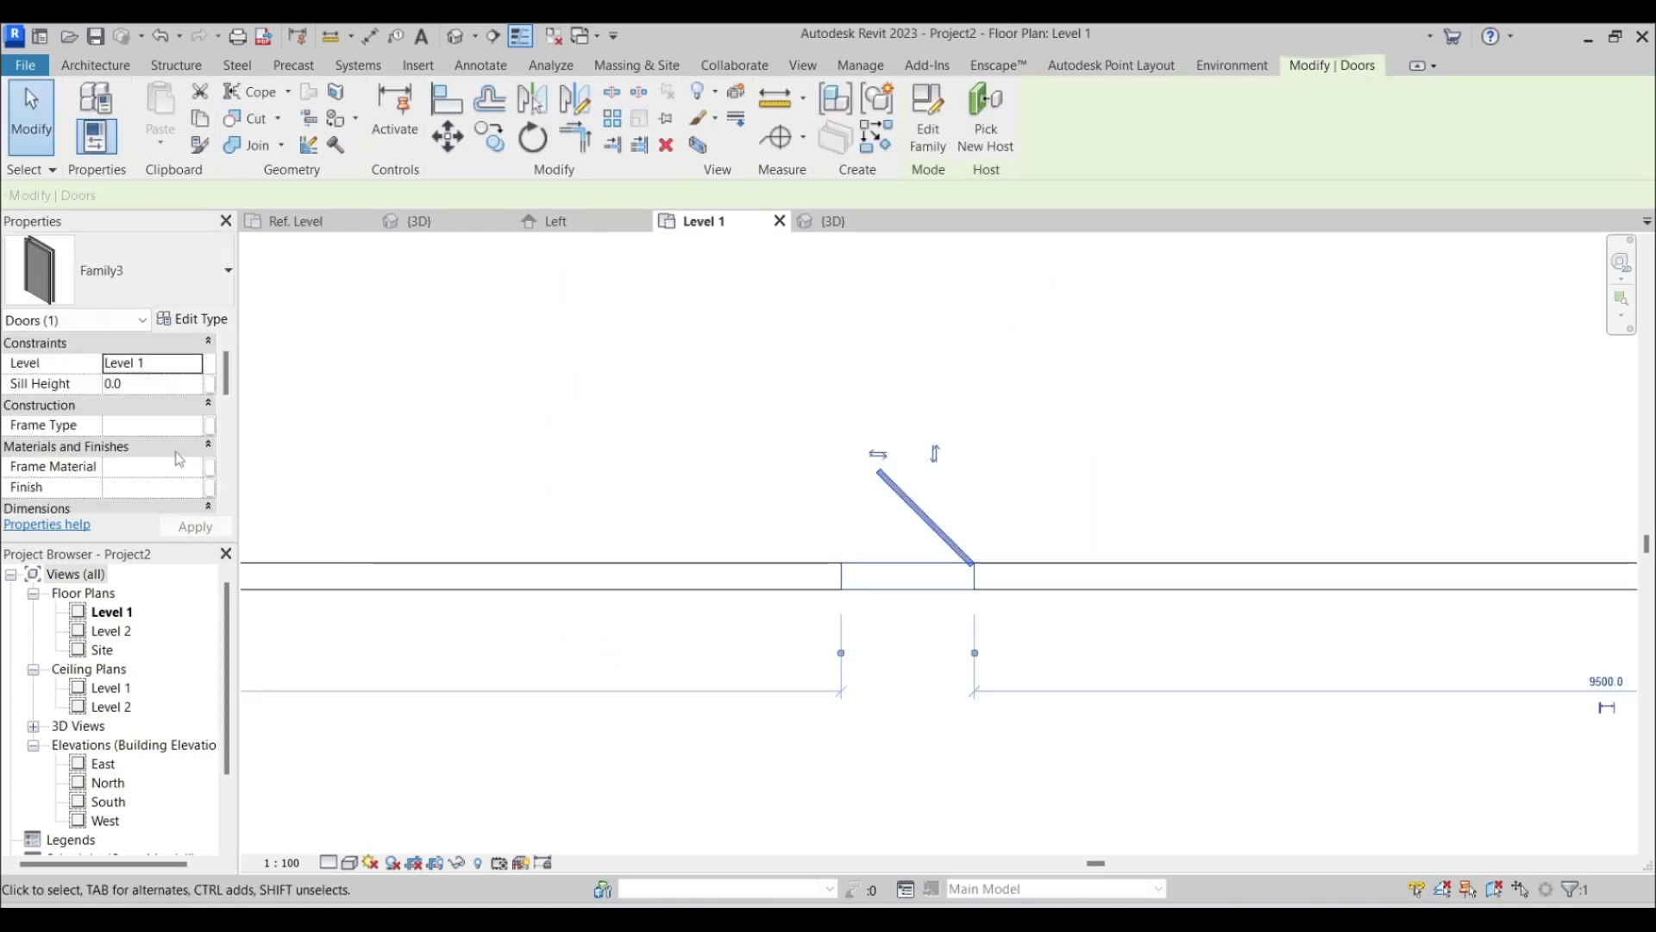
scroll(180, 451, down, 2)
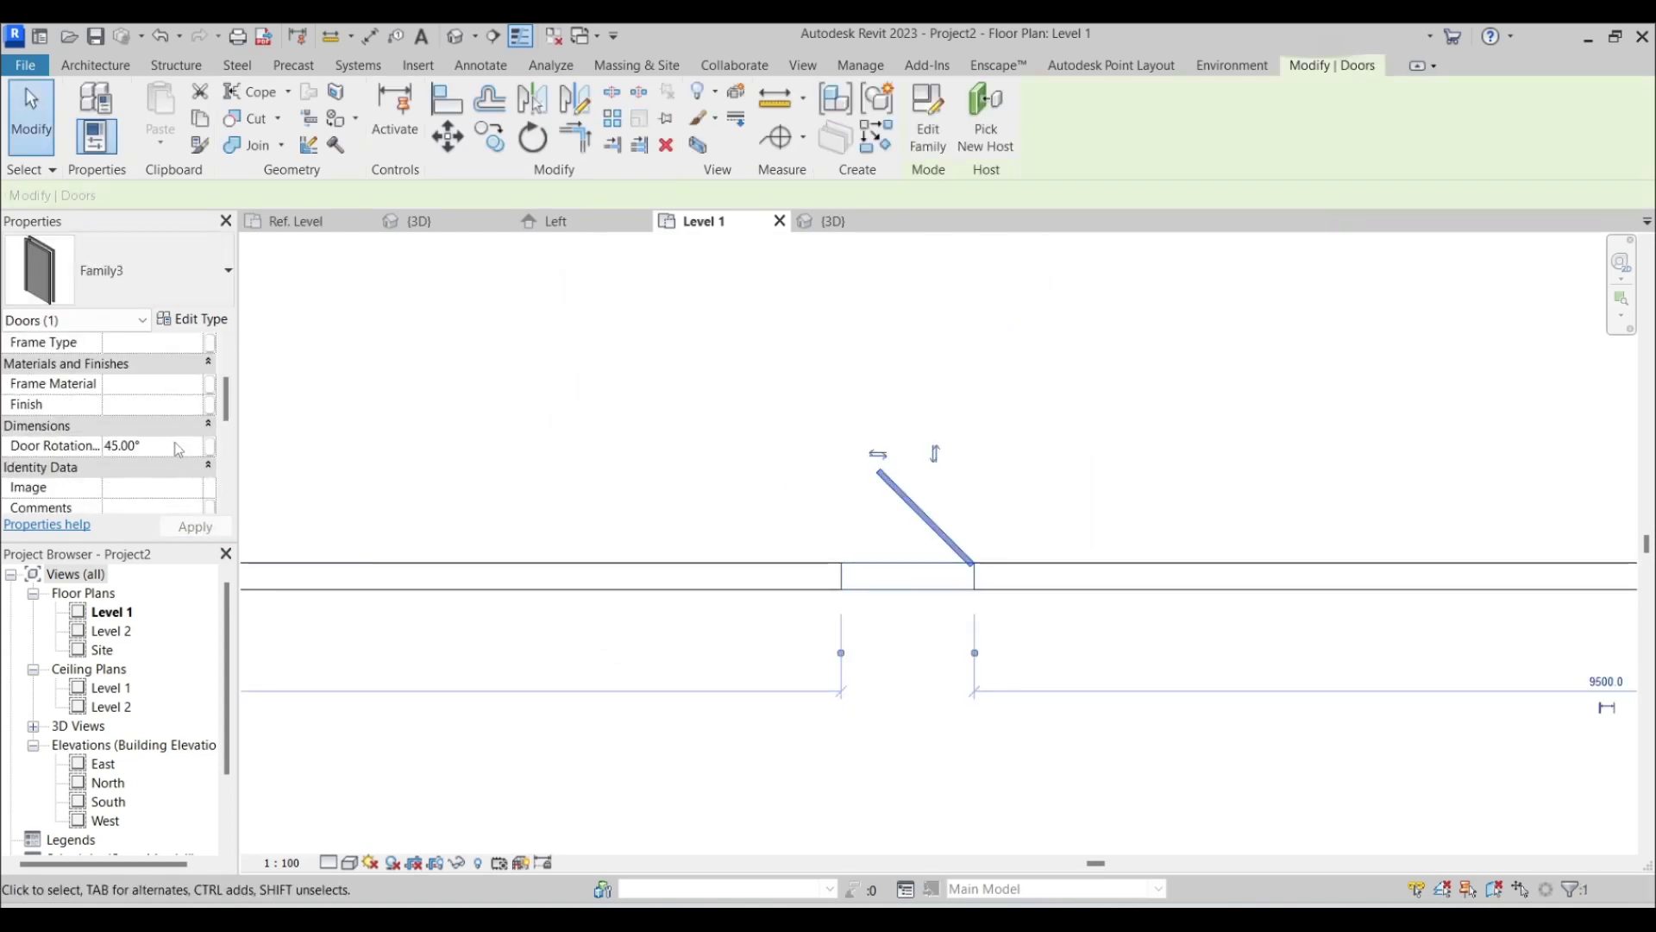
click(186, 321)
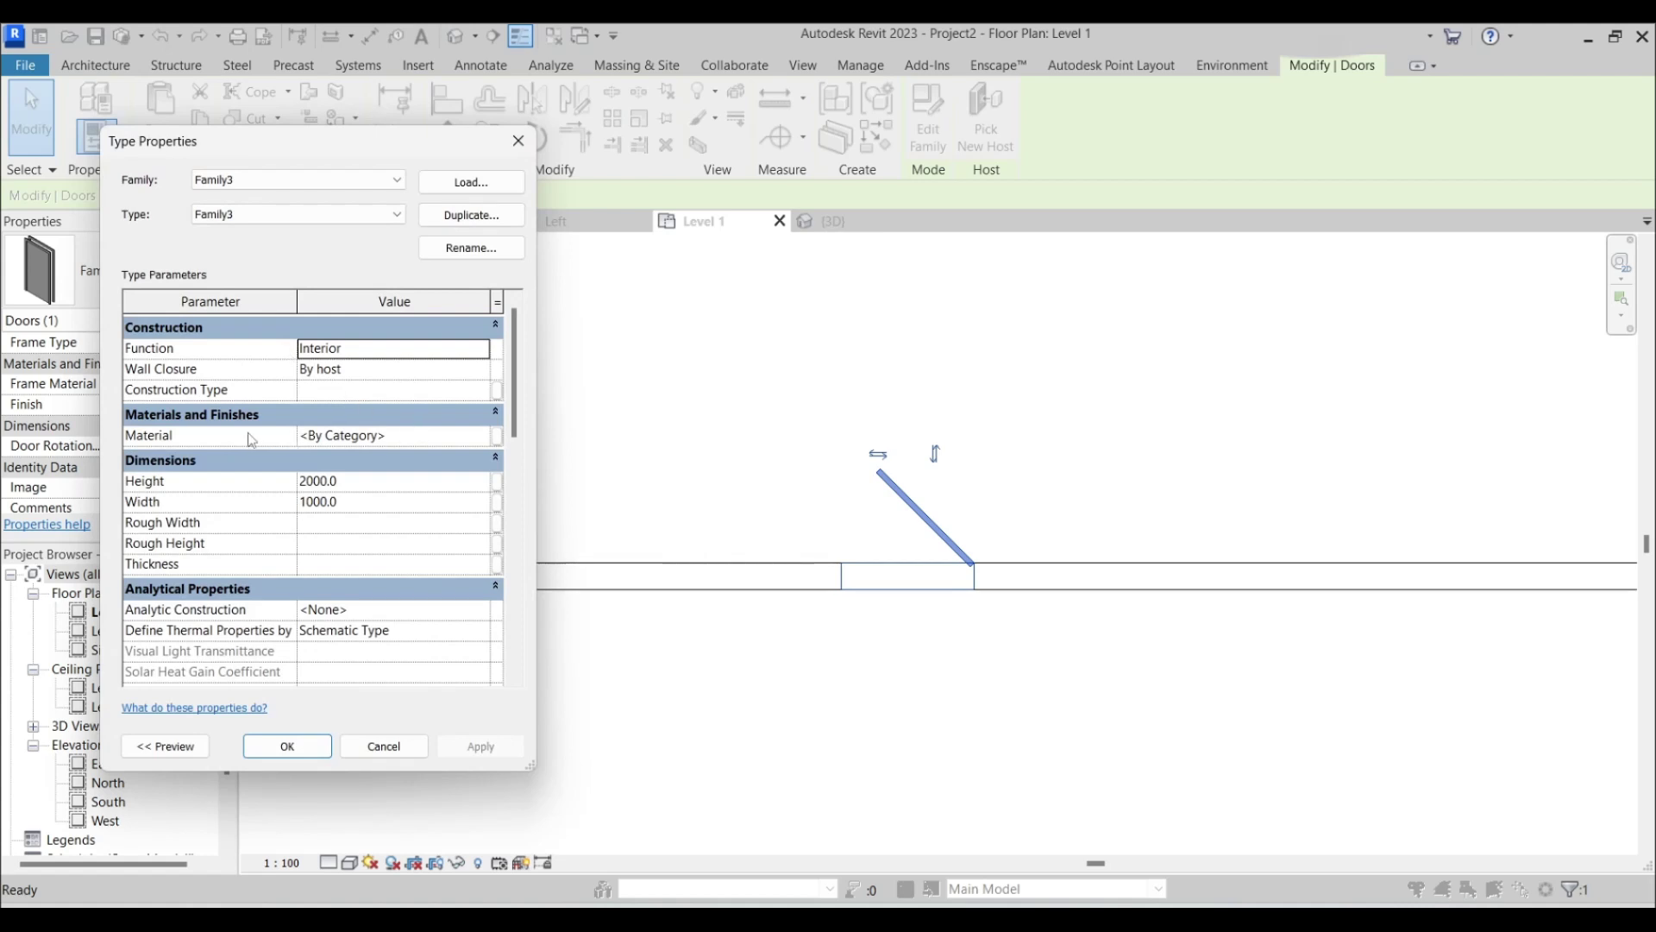
click(483, 442)
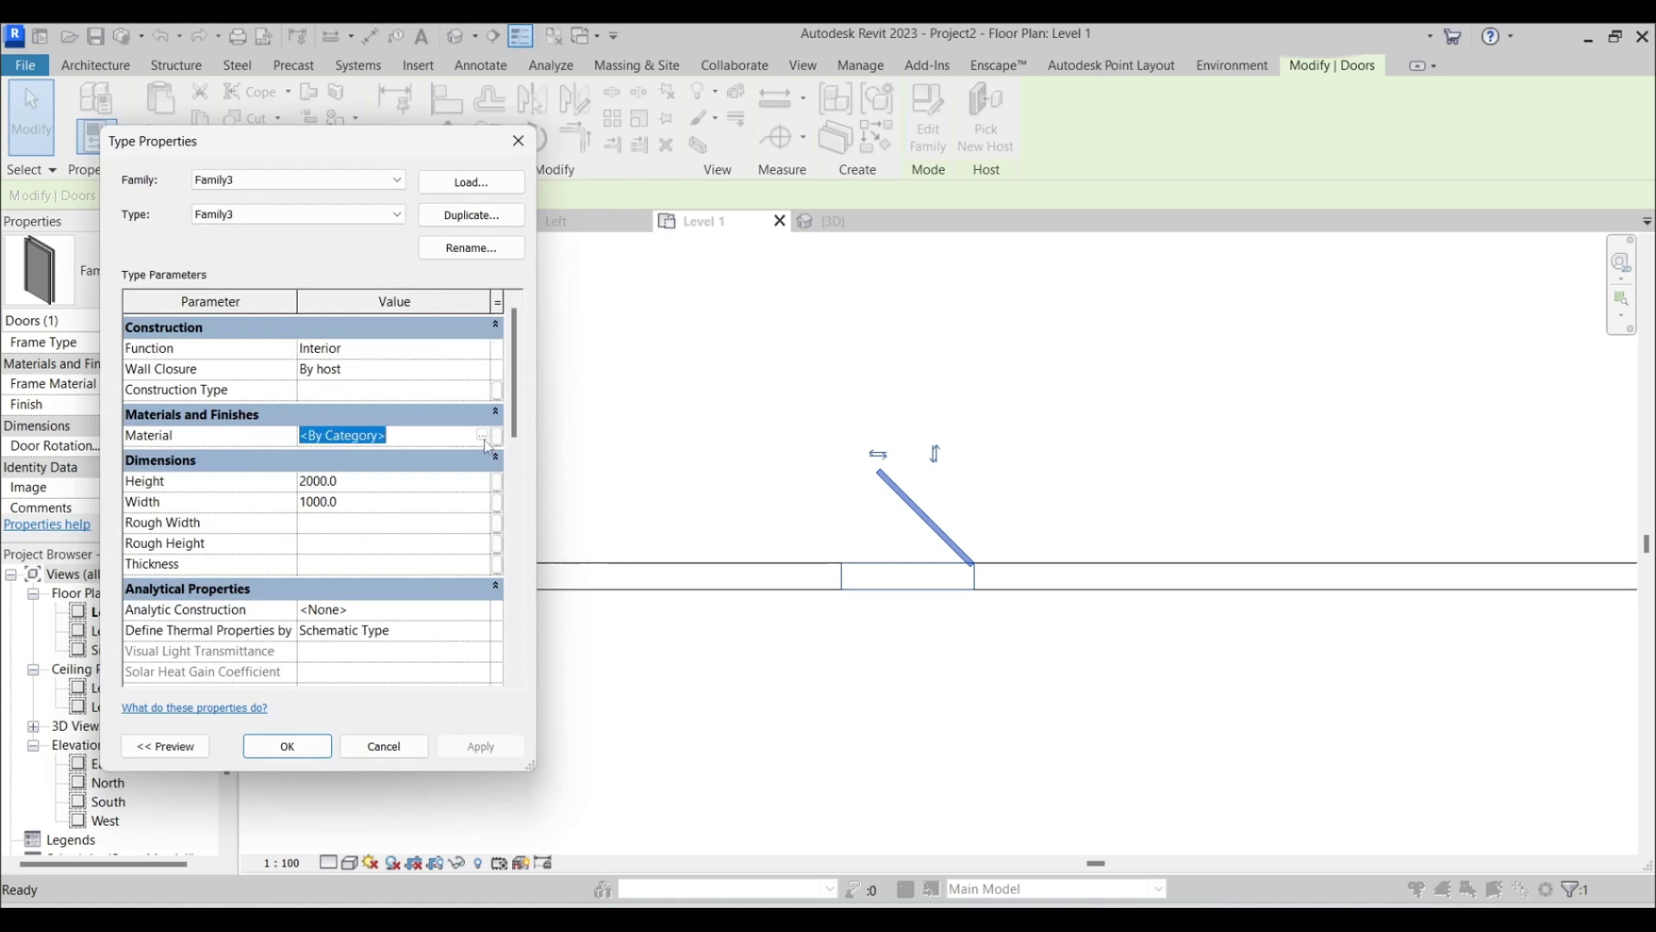
click(482, 434)
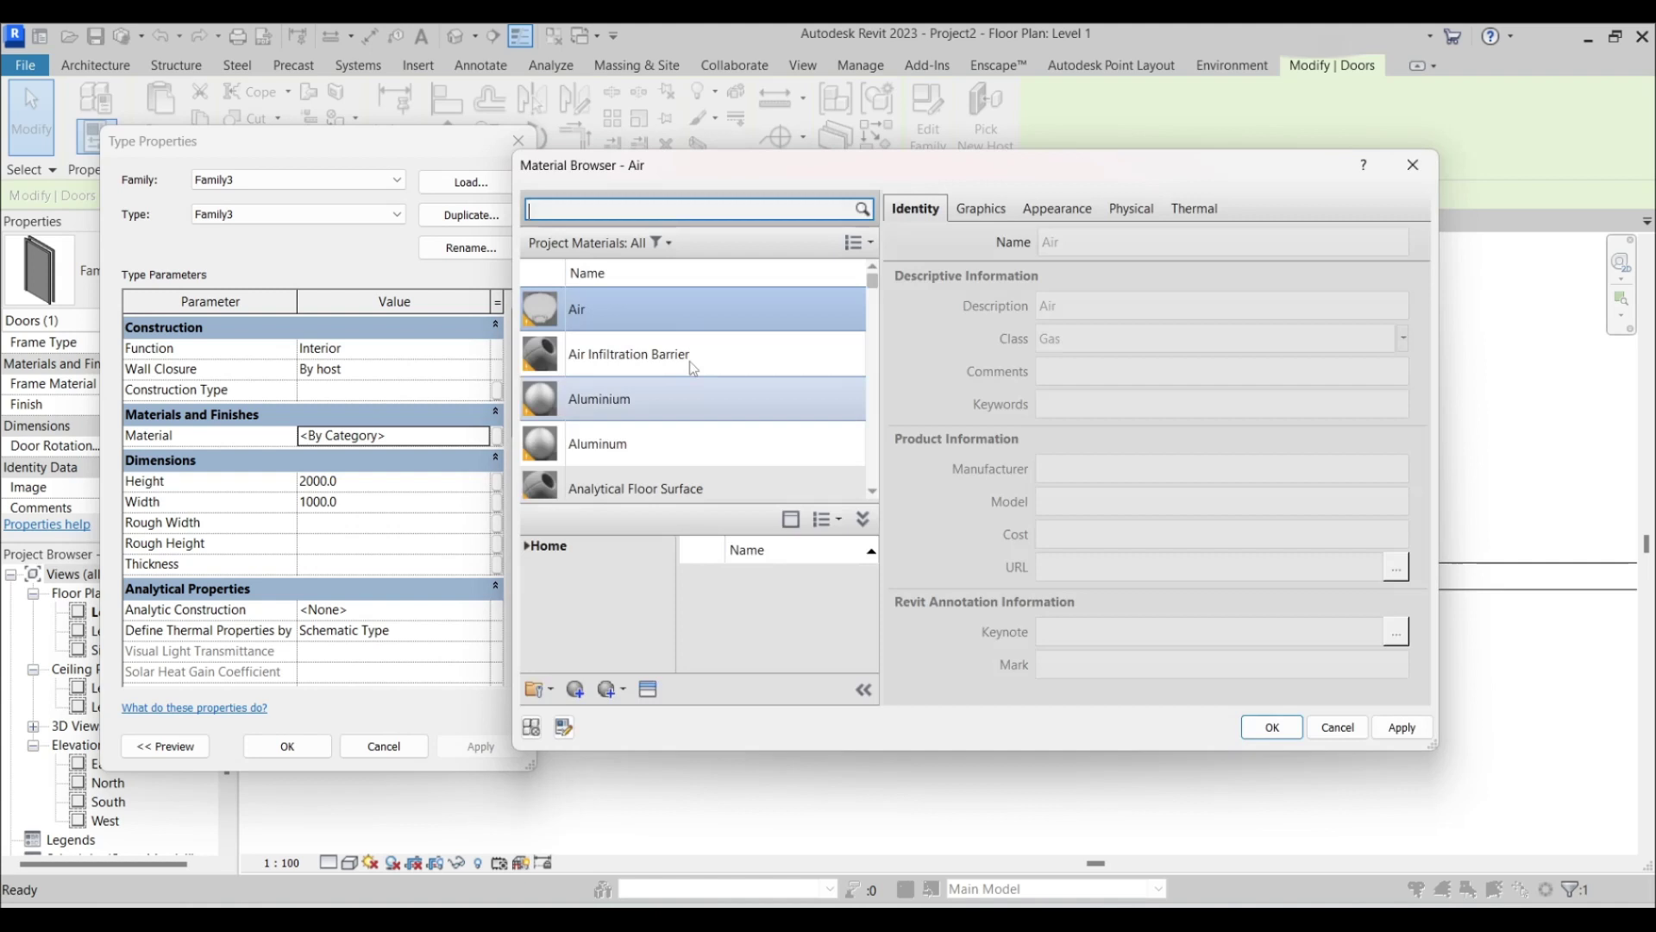
text(wood)
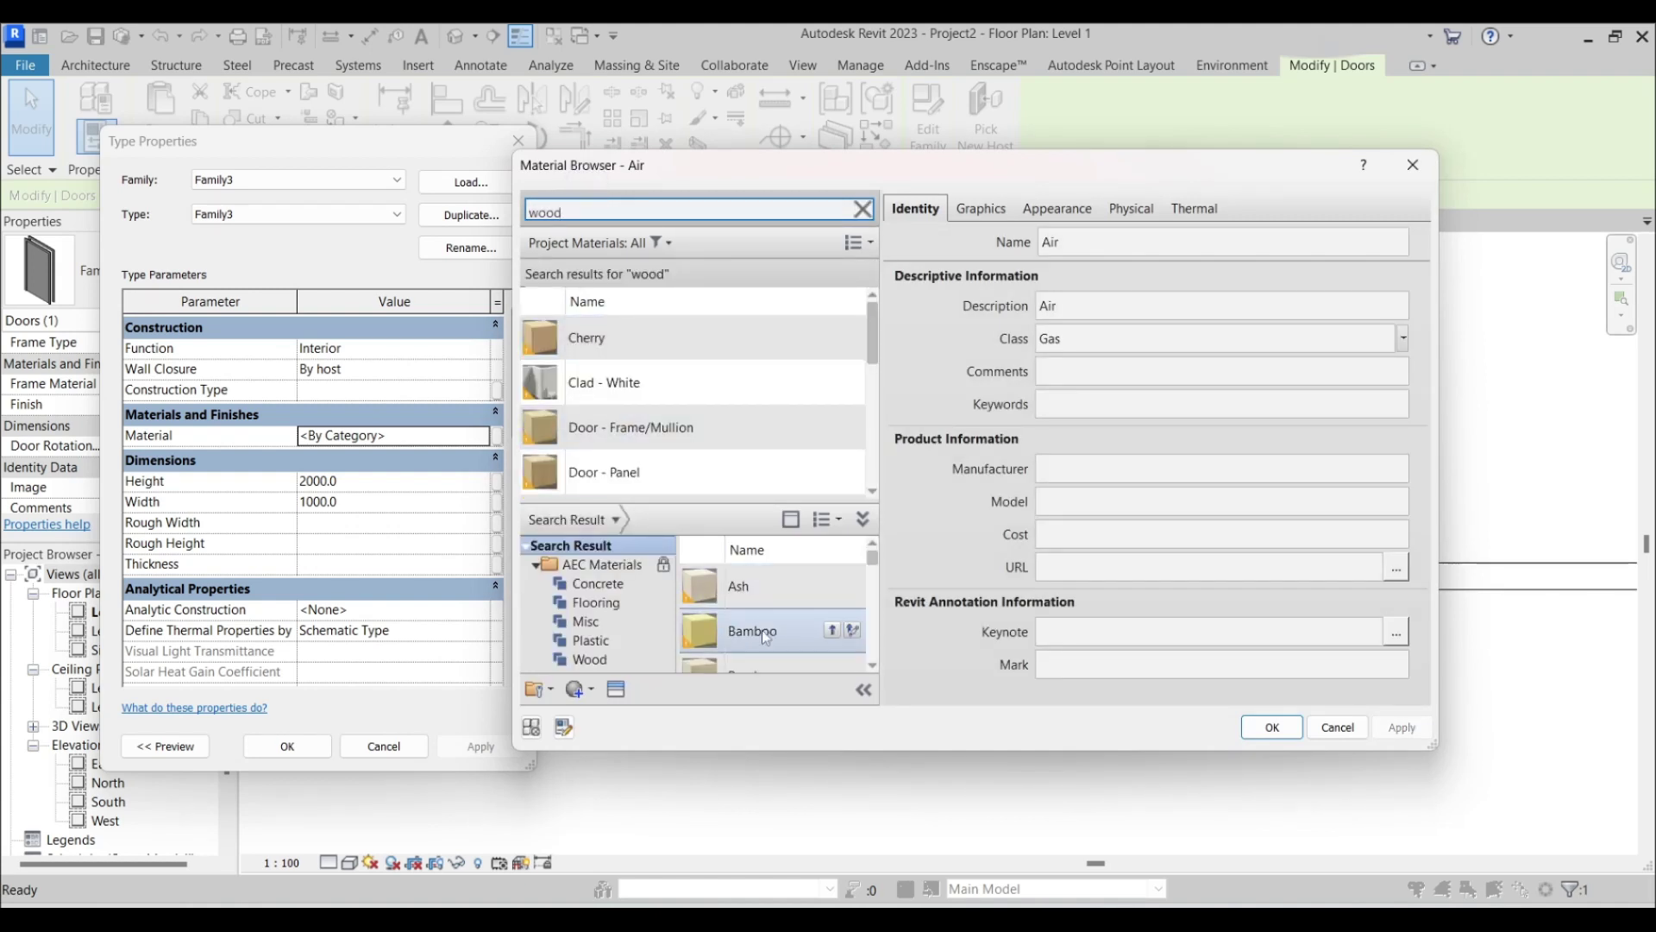
scroll(826, 608, down, 3)
scroll(826, 608, up, 1)
click(833, 593)
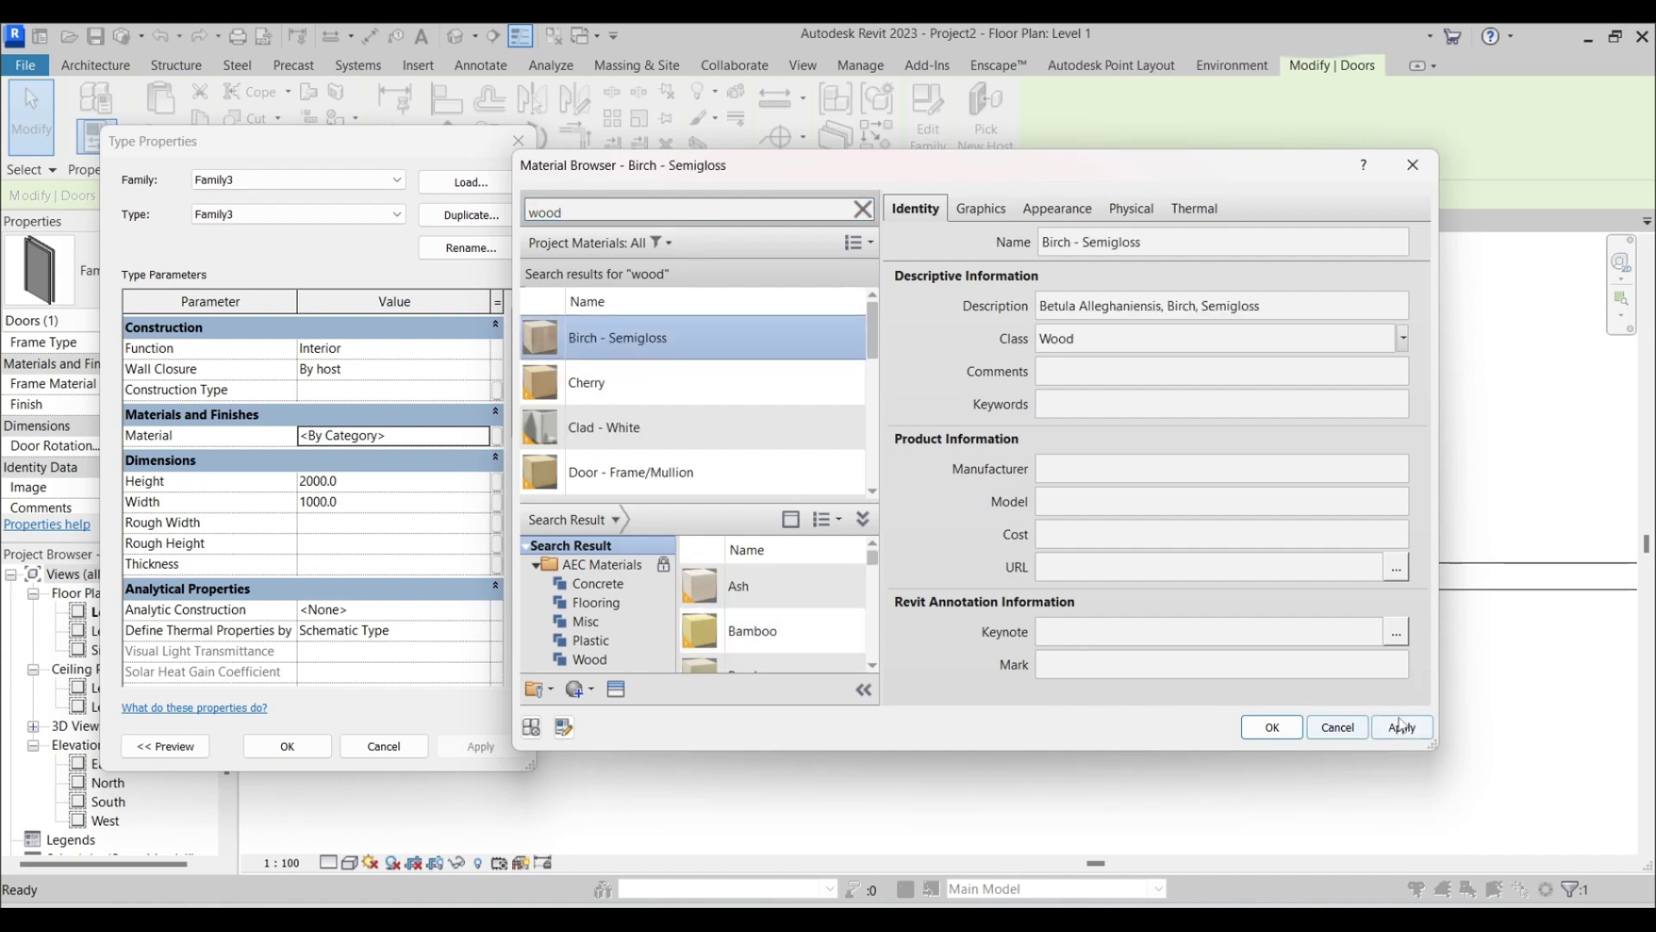
key(Return)
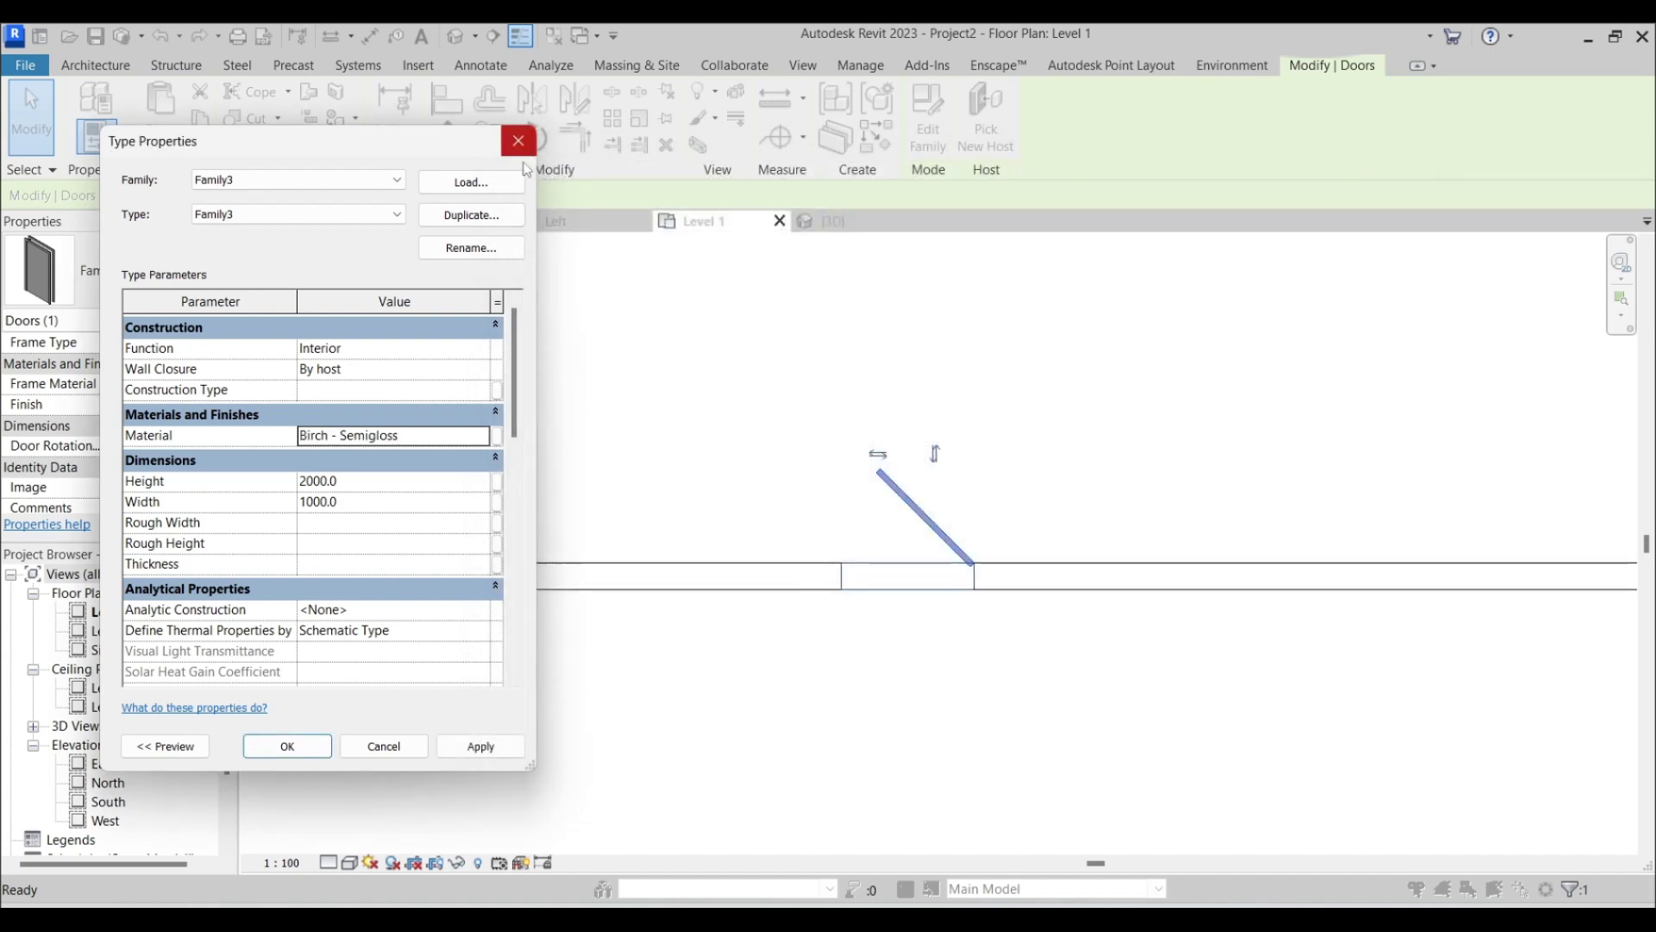
click(287, 746)
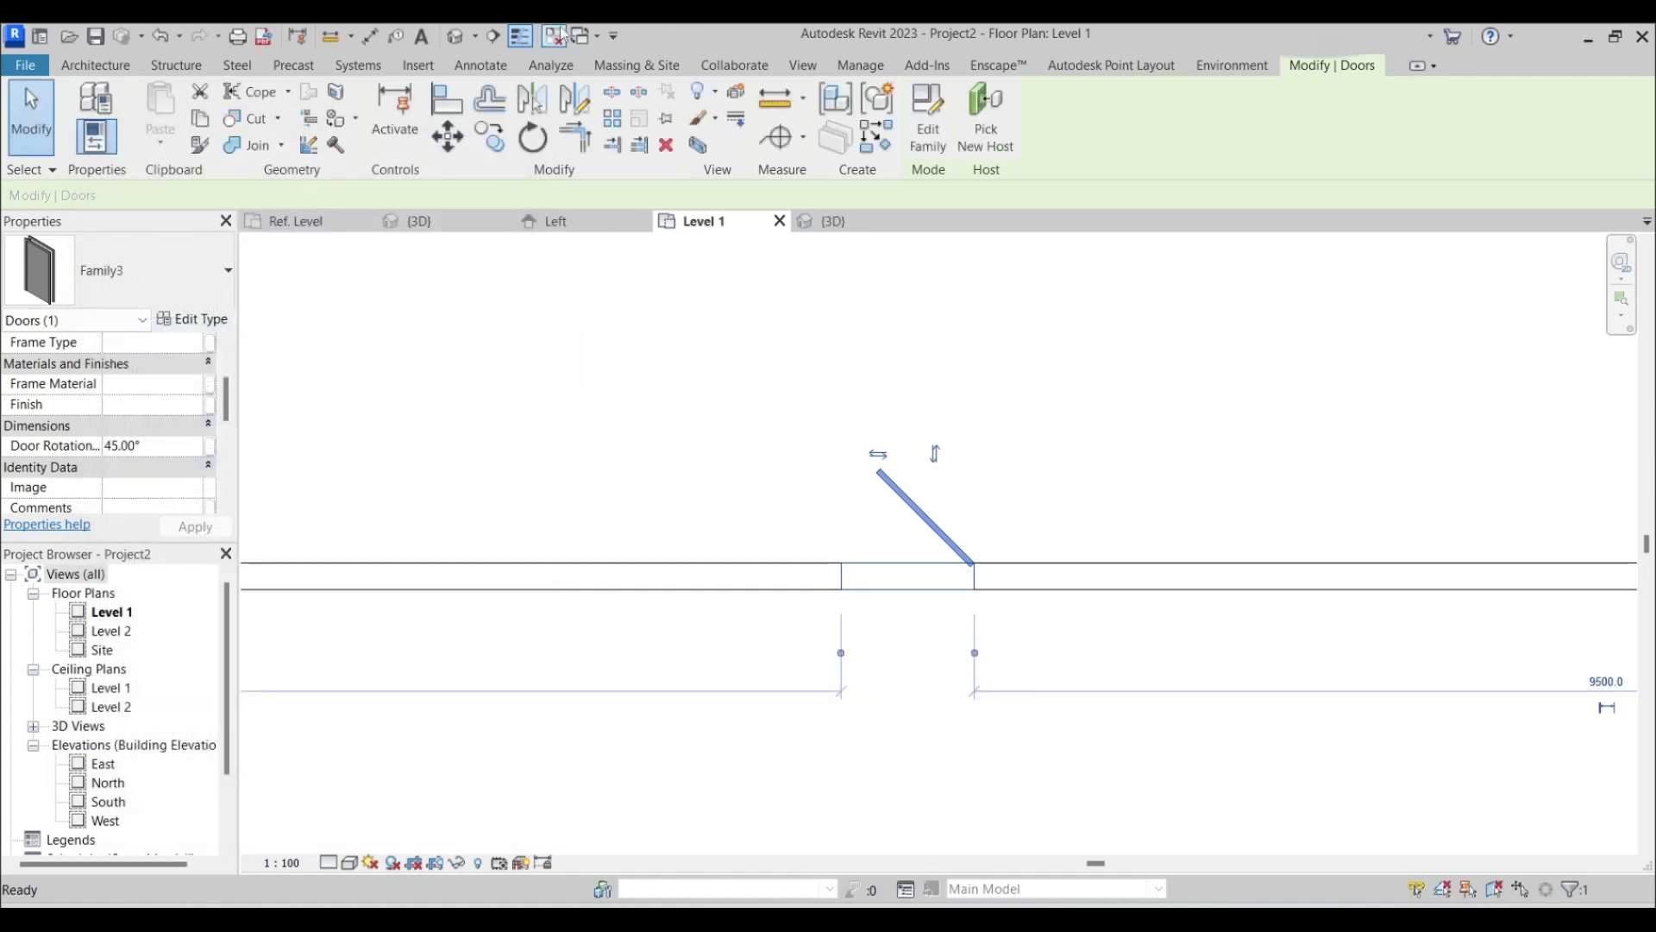
Step: Show the 3D view in Realistic style with a straight front view of the door
click(455, 35)
middle_drag(866, 523, 963, 408)
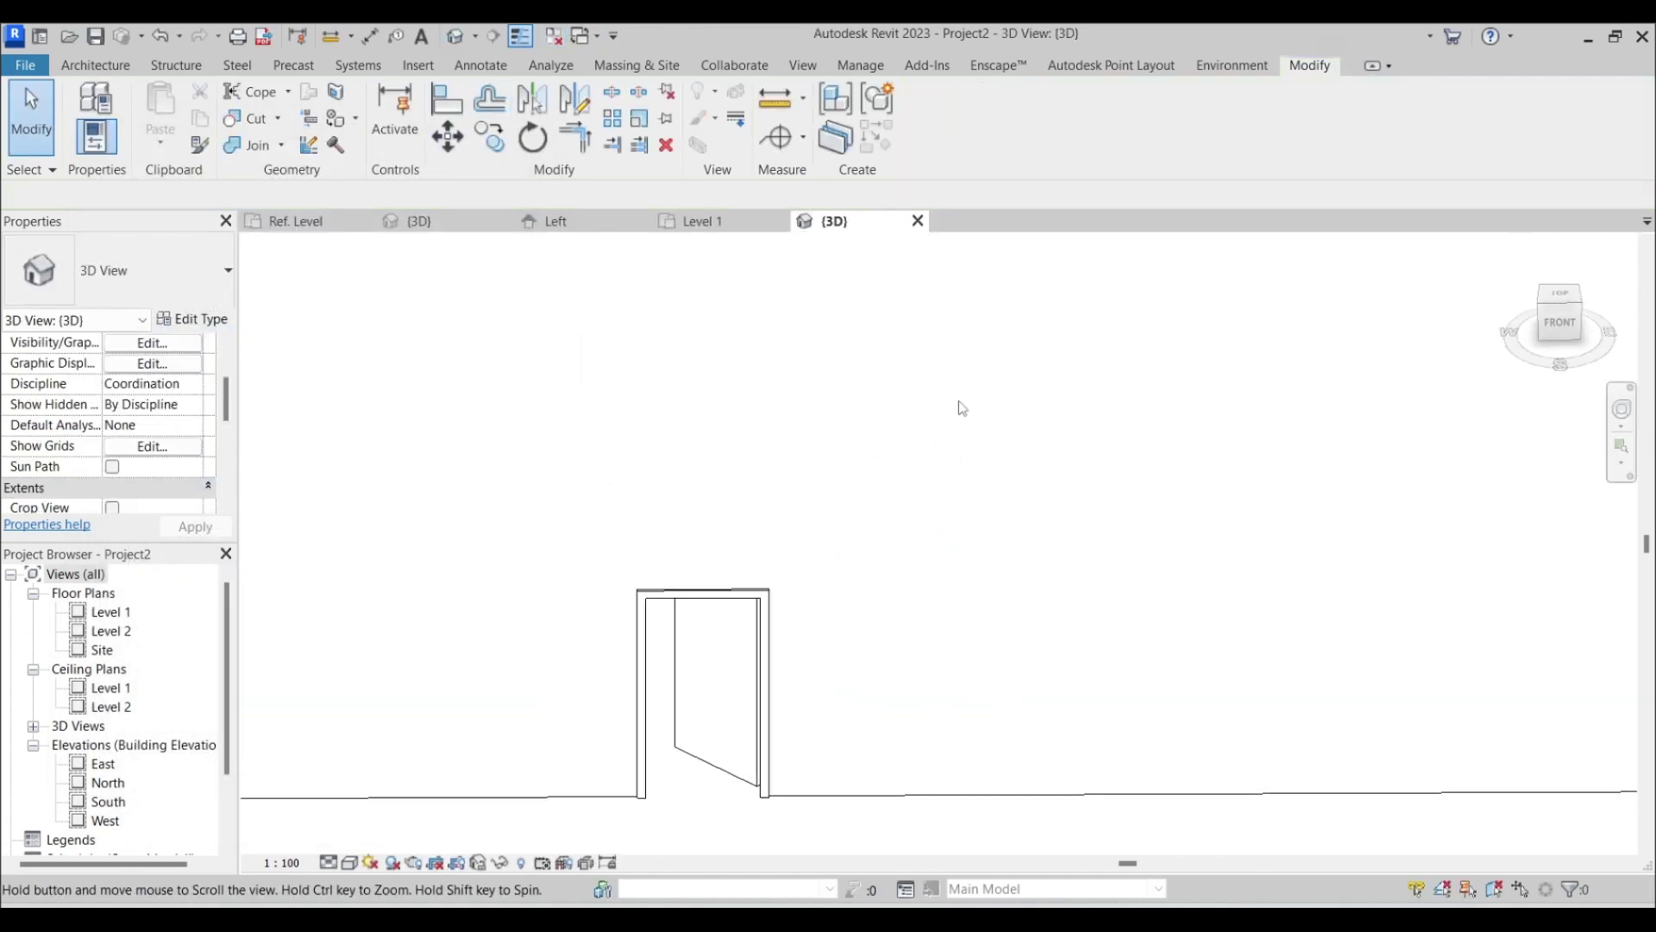
click(349, 862)
click(371, 840)
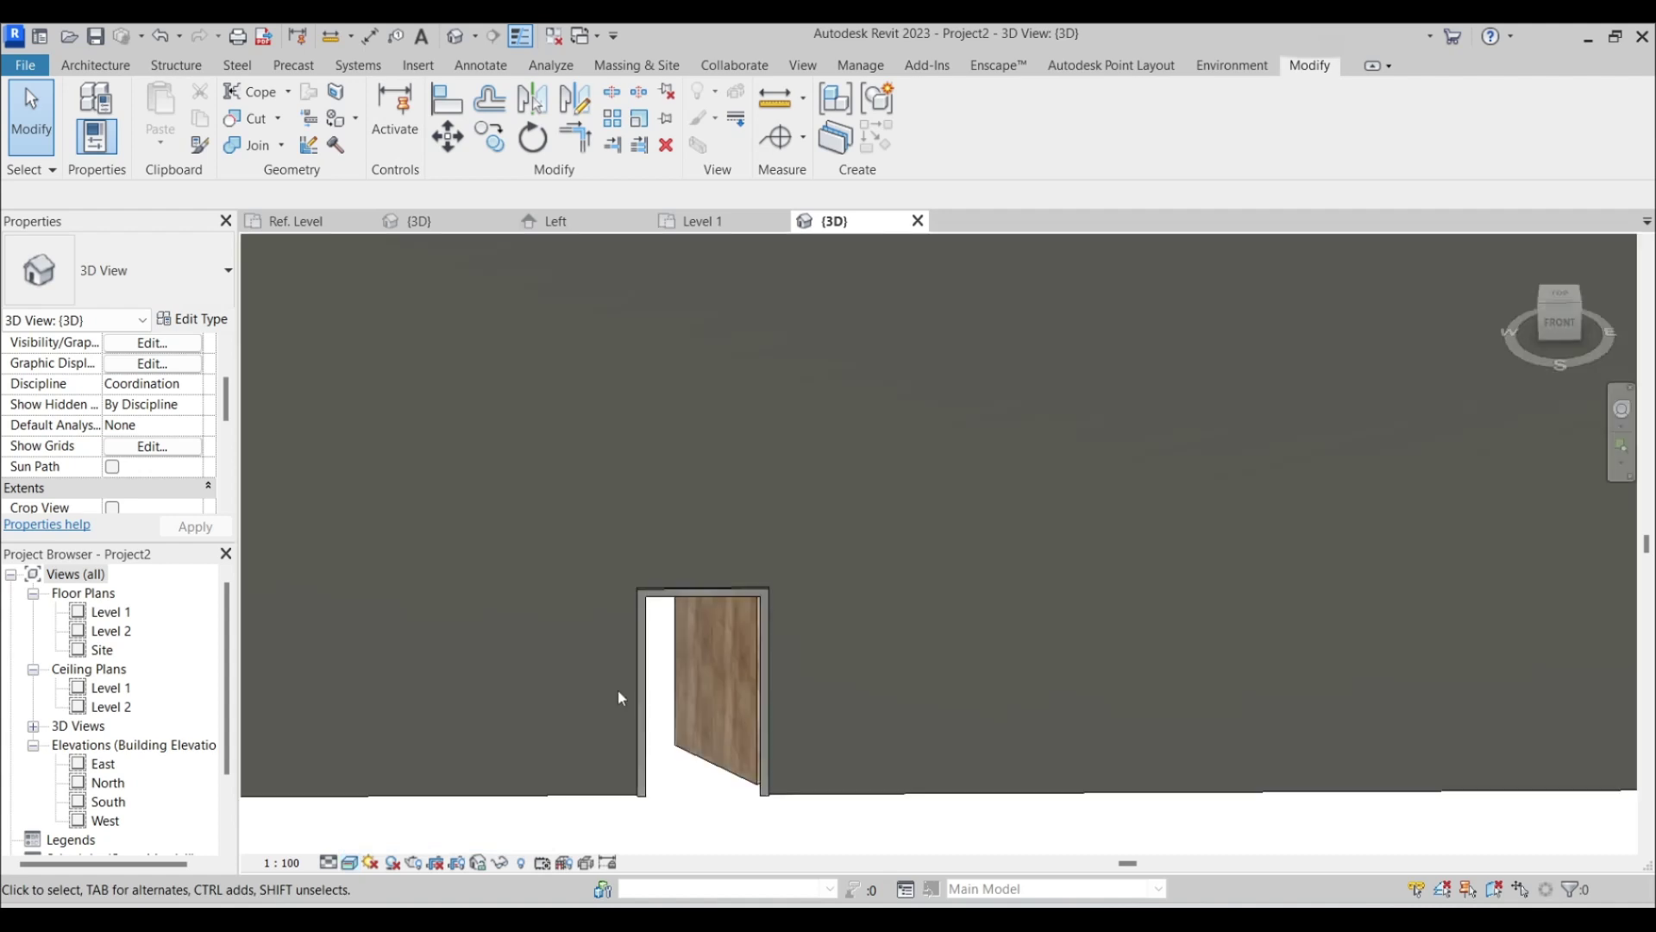
middle_drag(618, 690, 699, 655)
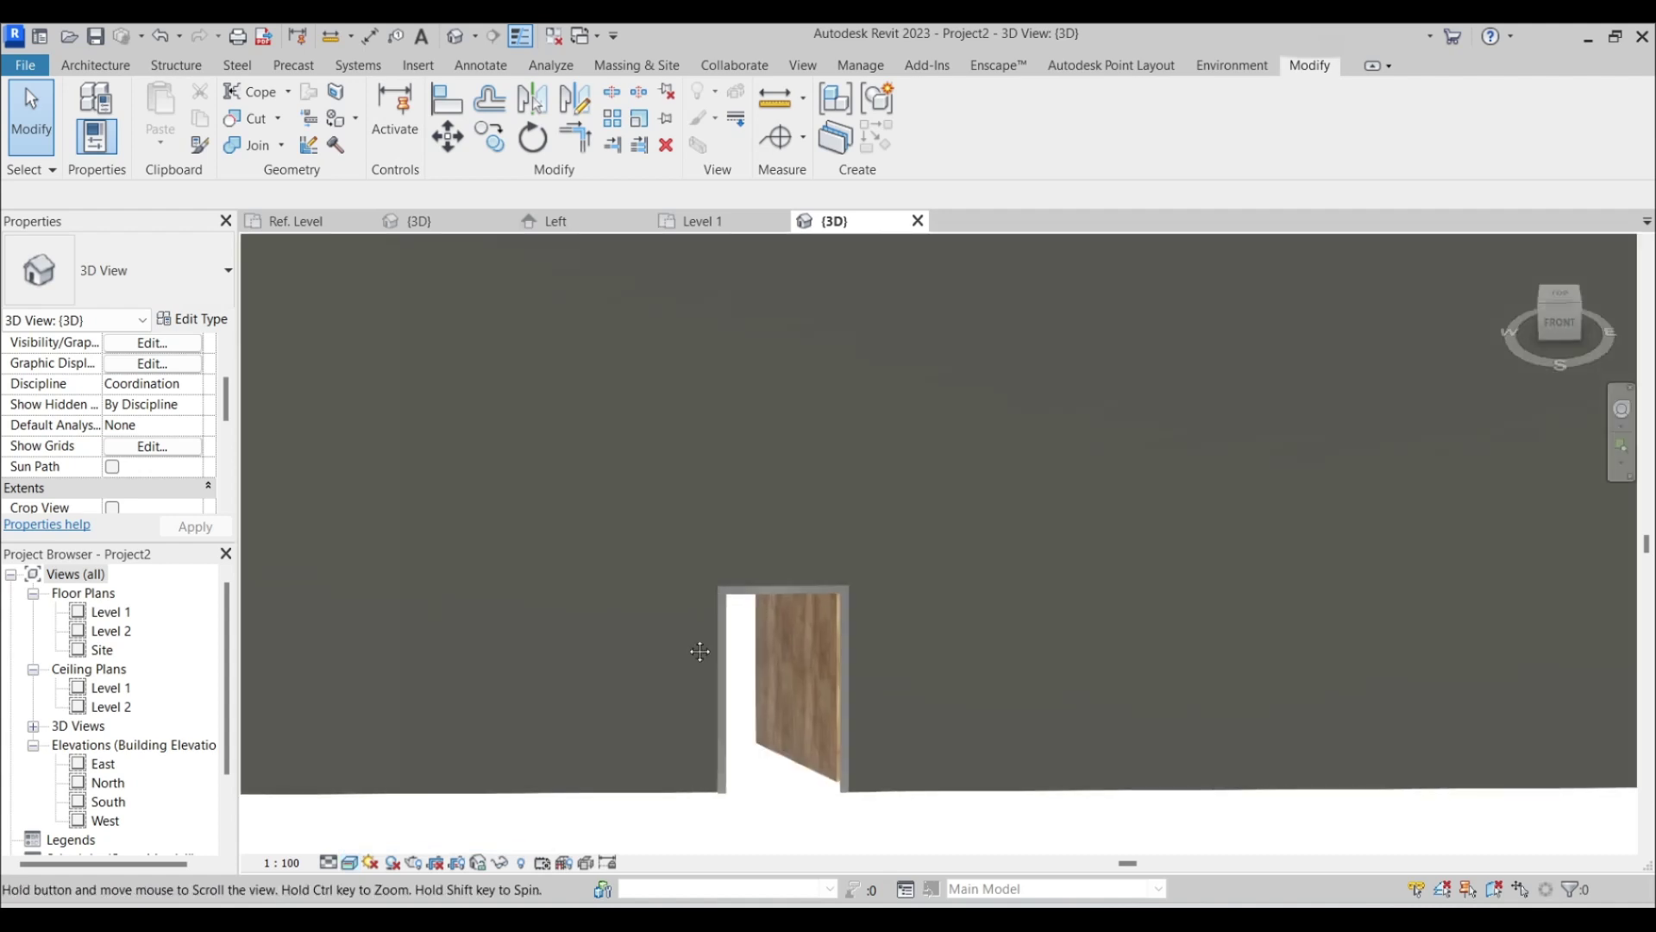
shift+middle_drag(759, 595, 799, 353)
Step: Set the door's rotation to 0 to close it, then view the wall at an angle
click(787, 682)
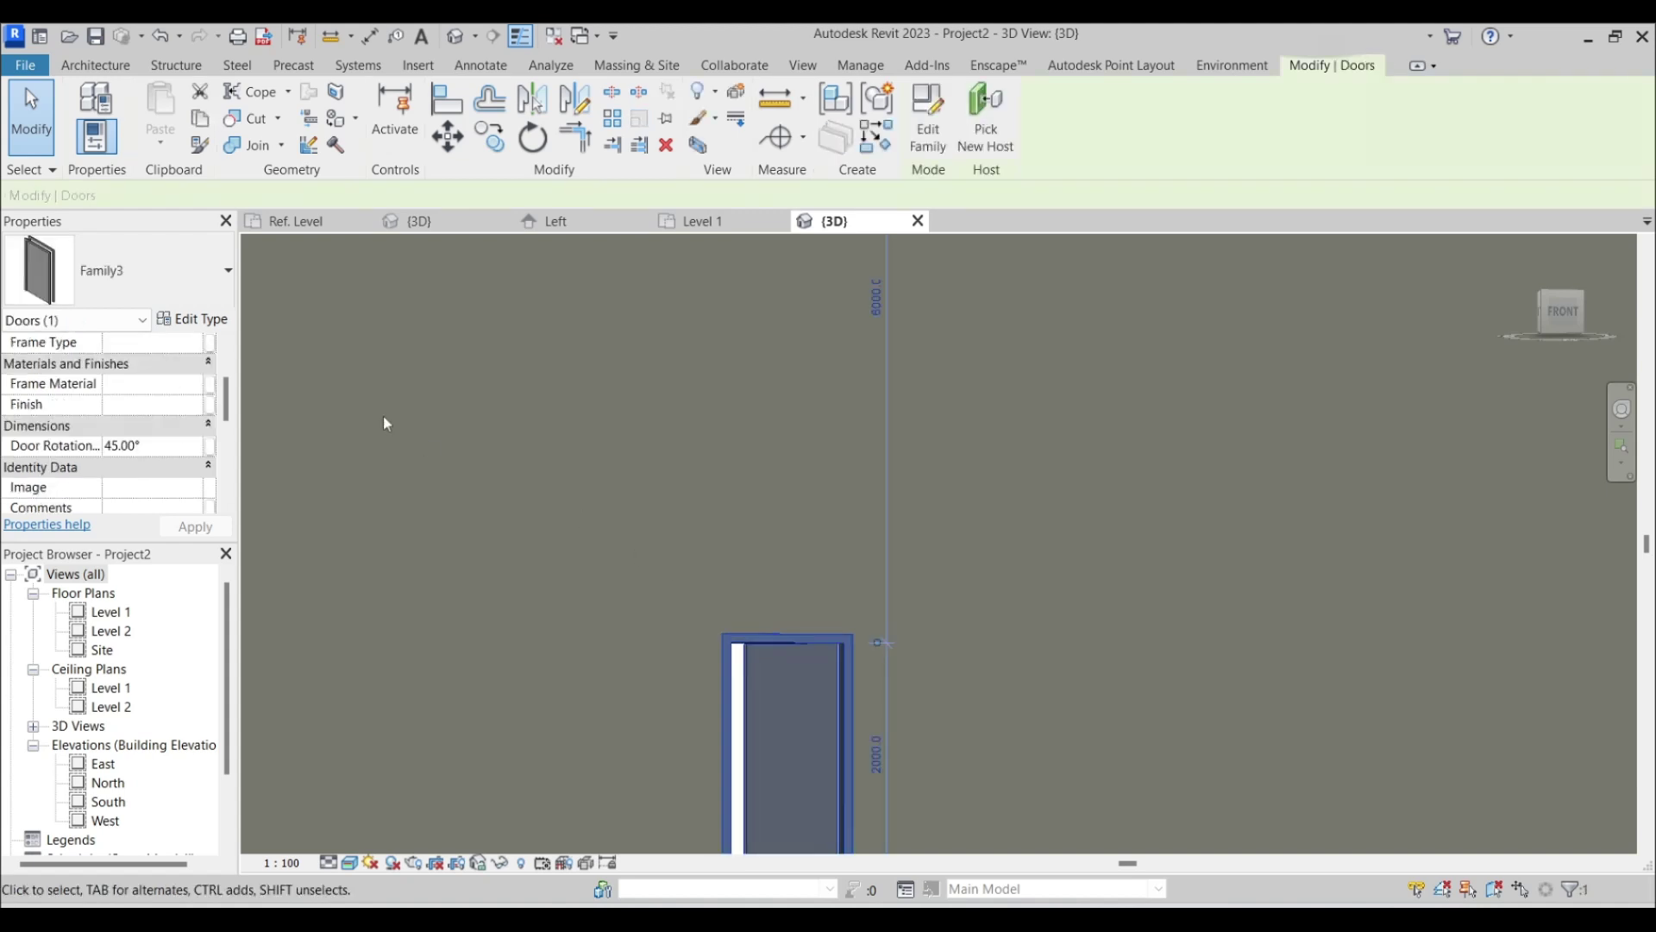
click(136, 446)
text(0)
key(Return)
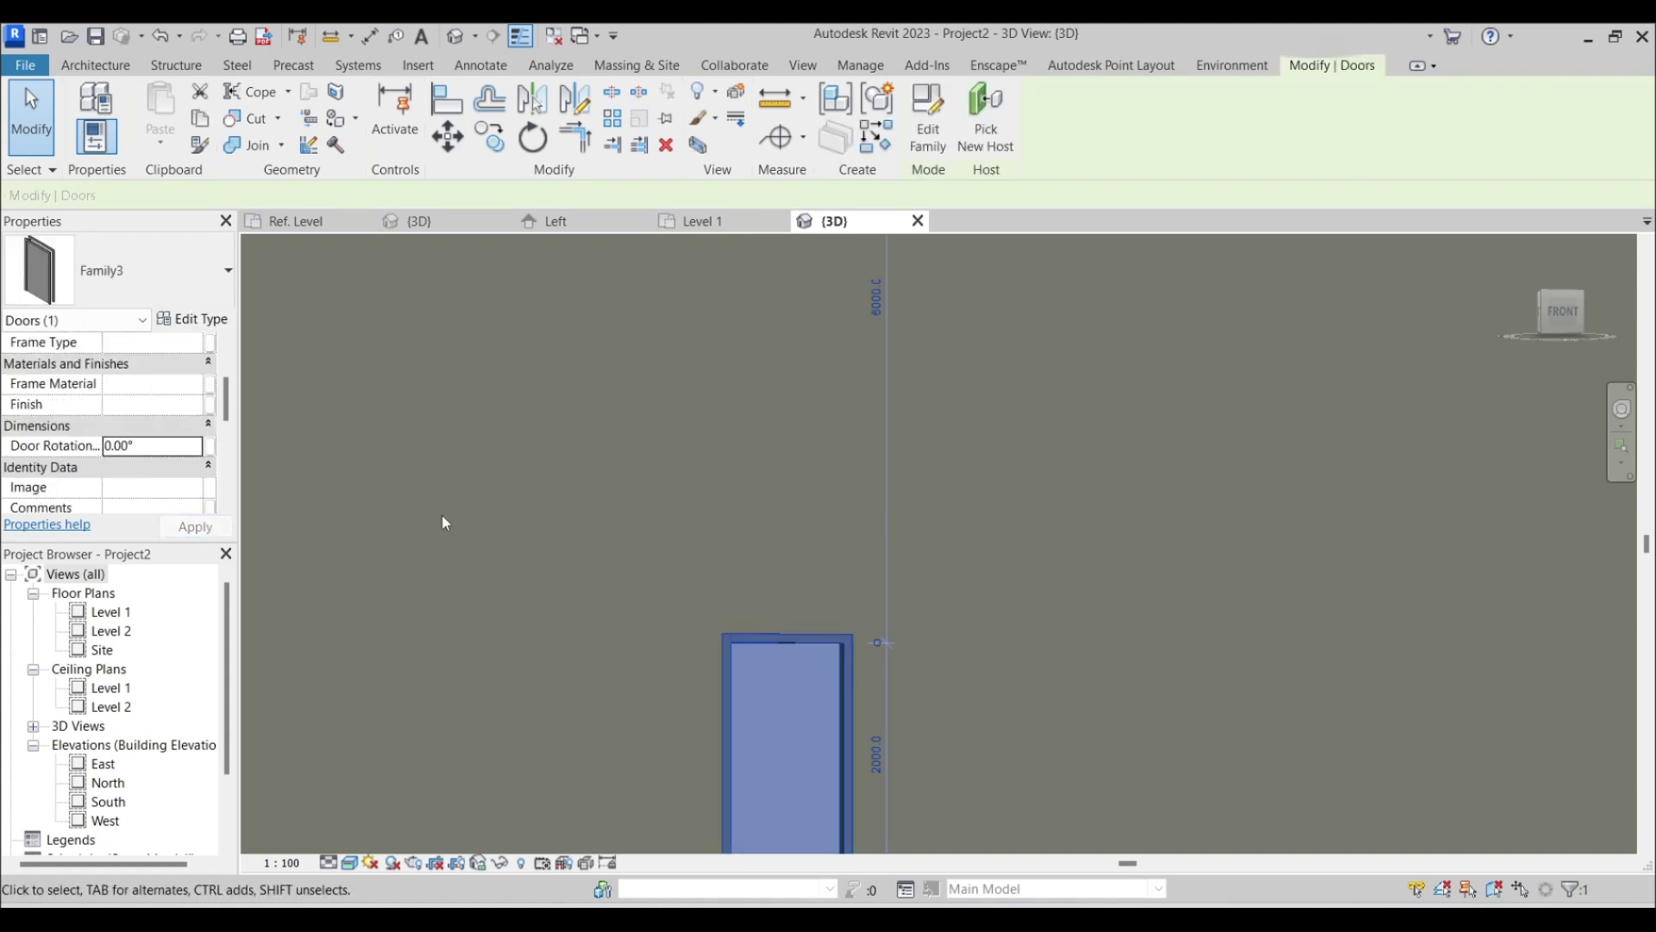
click(695, 507)
scroll(713, 543, down, 3)
shift+middle_drag(714, 543, 694, 740)
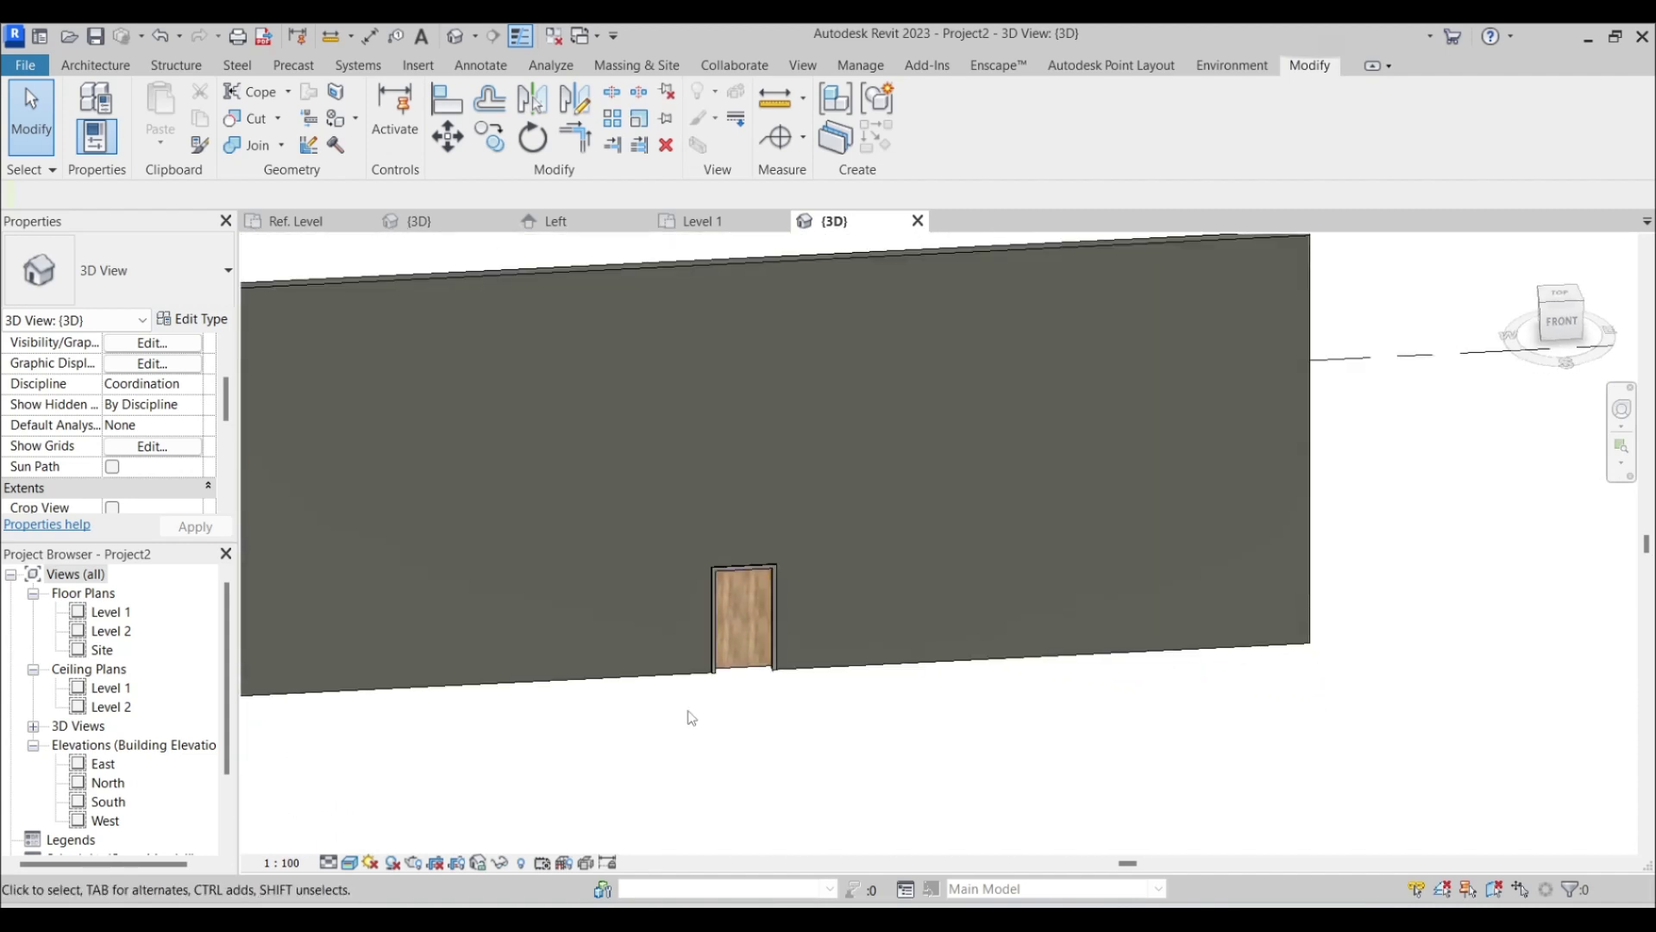